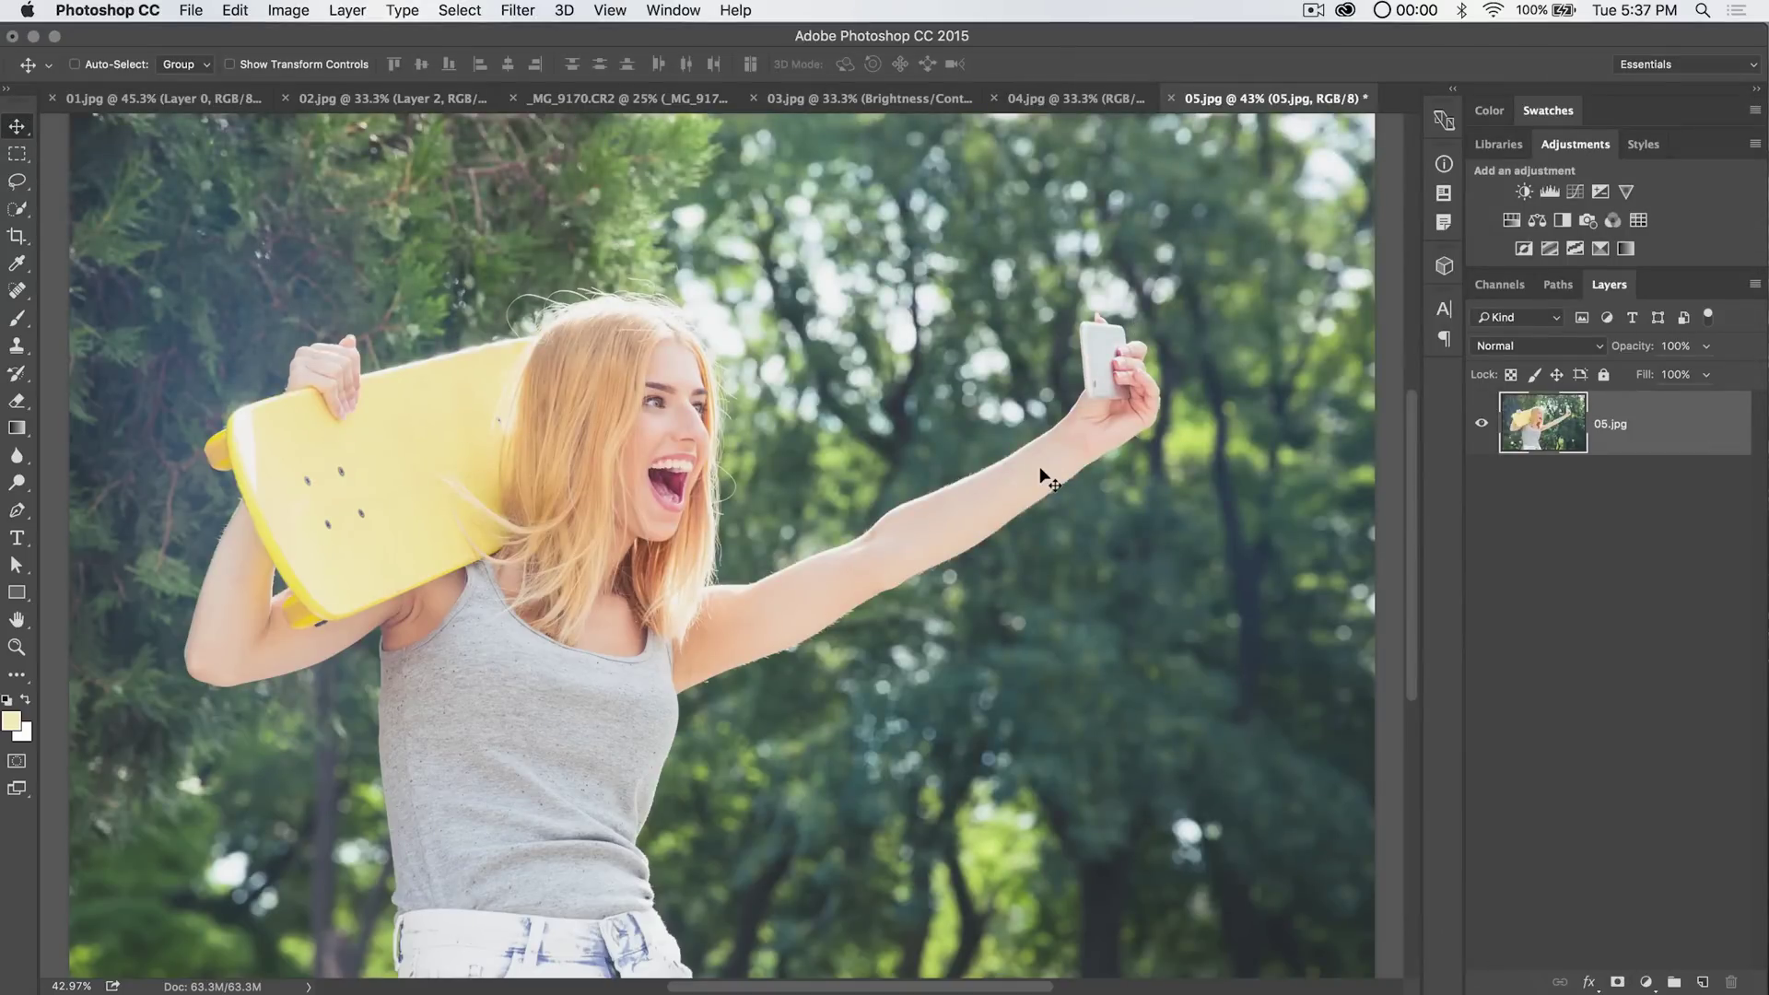
- Apply a Curves adjustment to 05.jpg lifting input 90 to output 146
click(289, 9)
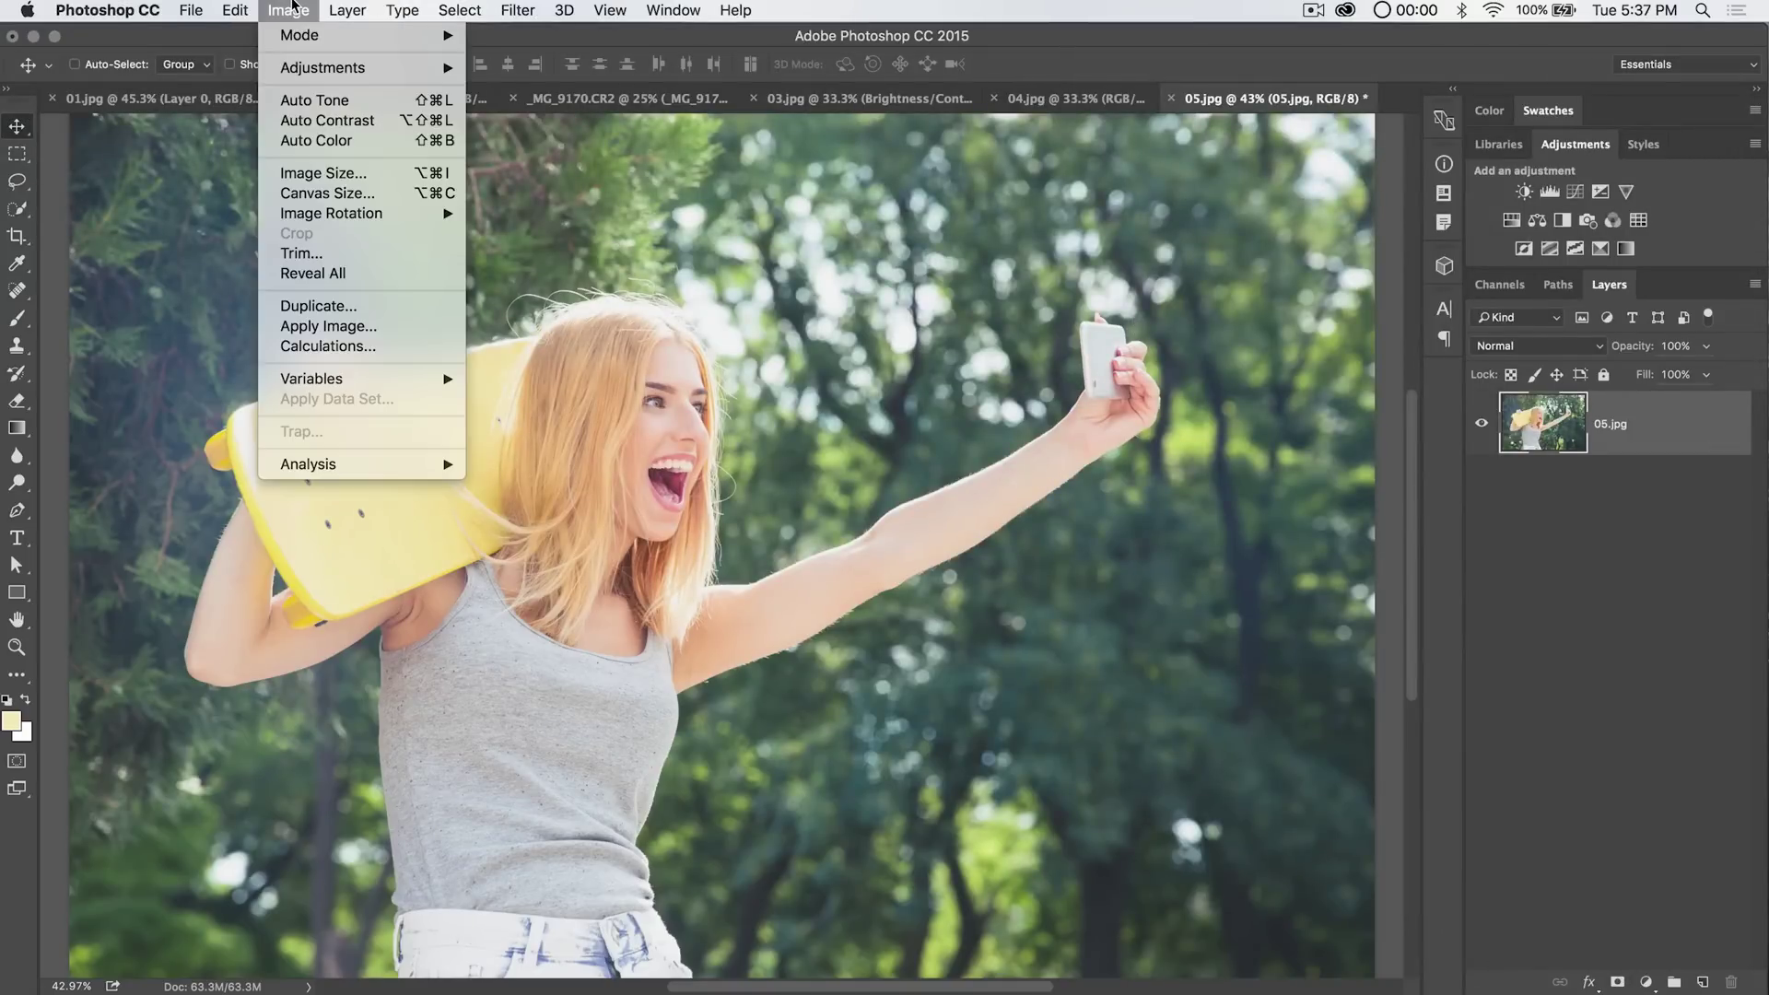
mouse_move(368, 68)
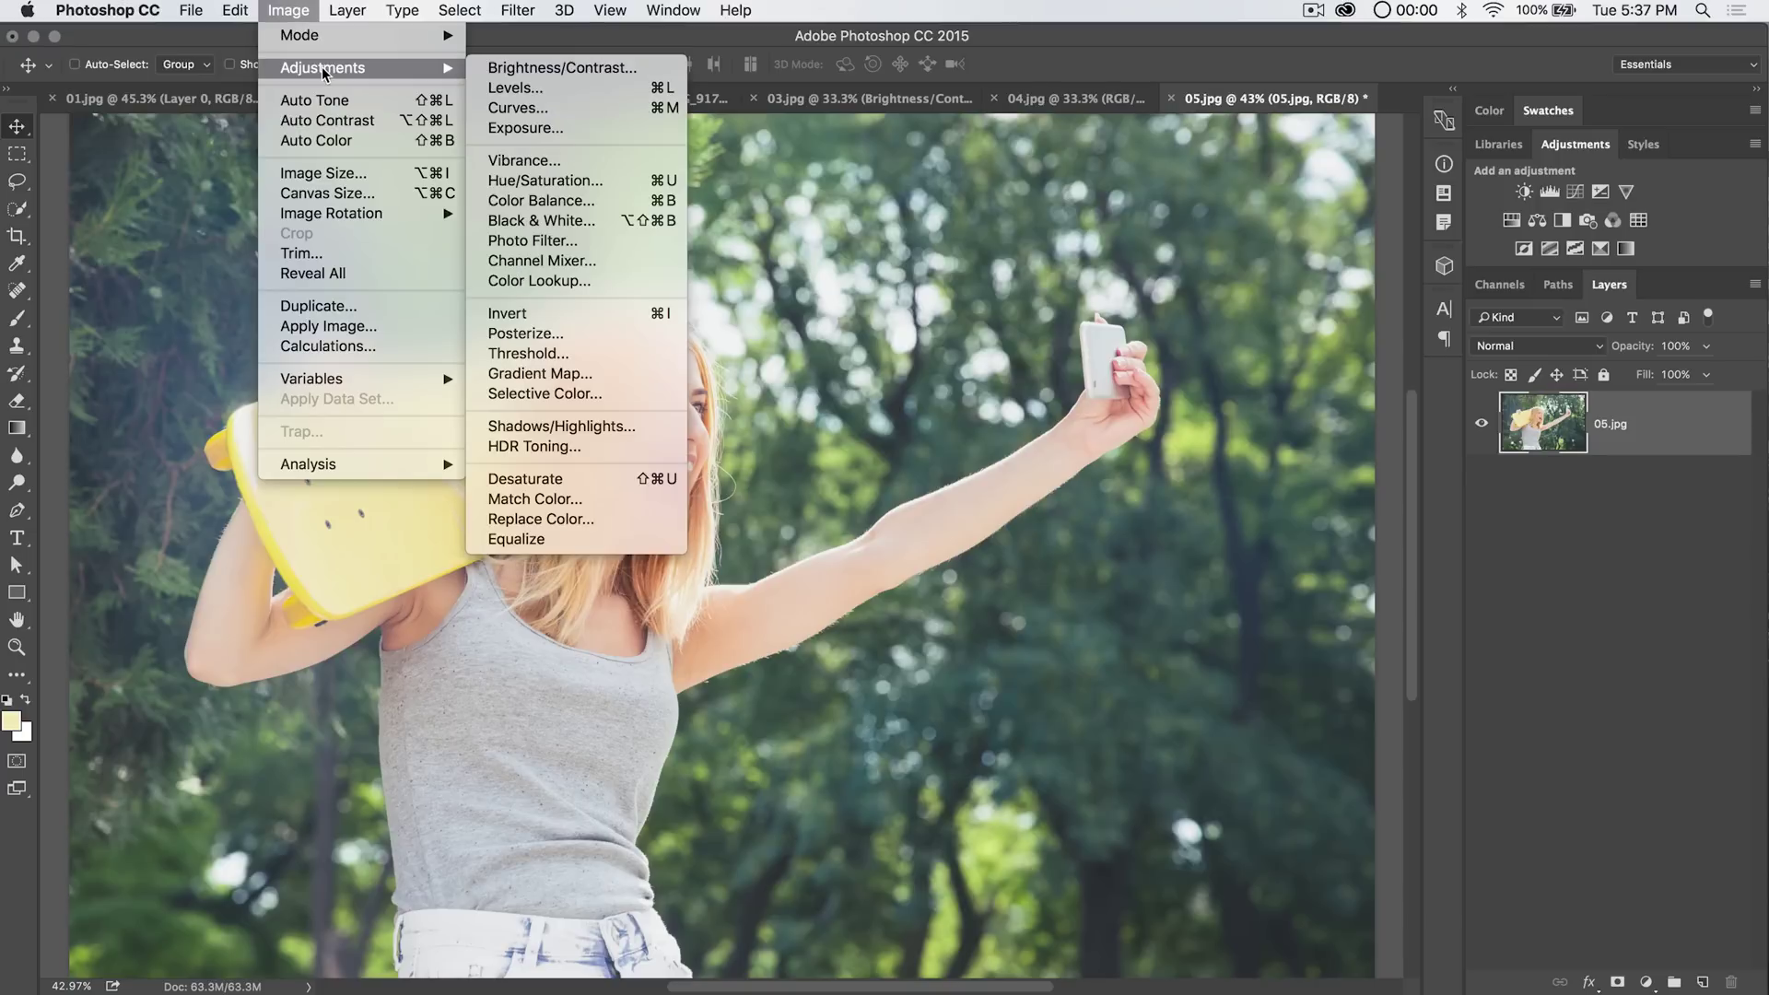
click(542, 107)
drag(1186, 265, 1103, 464)
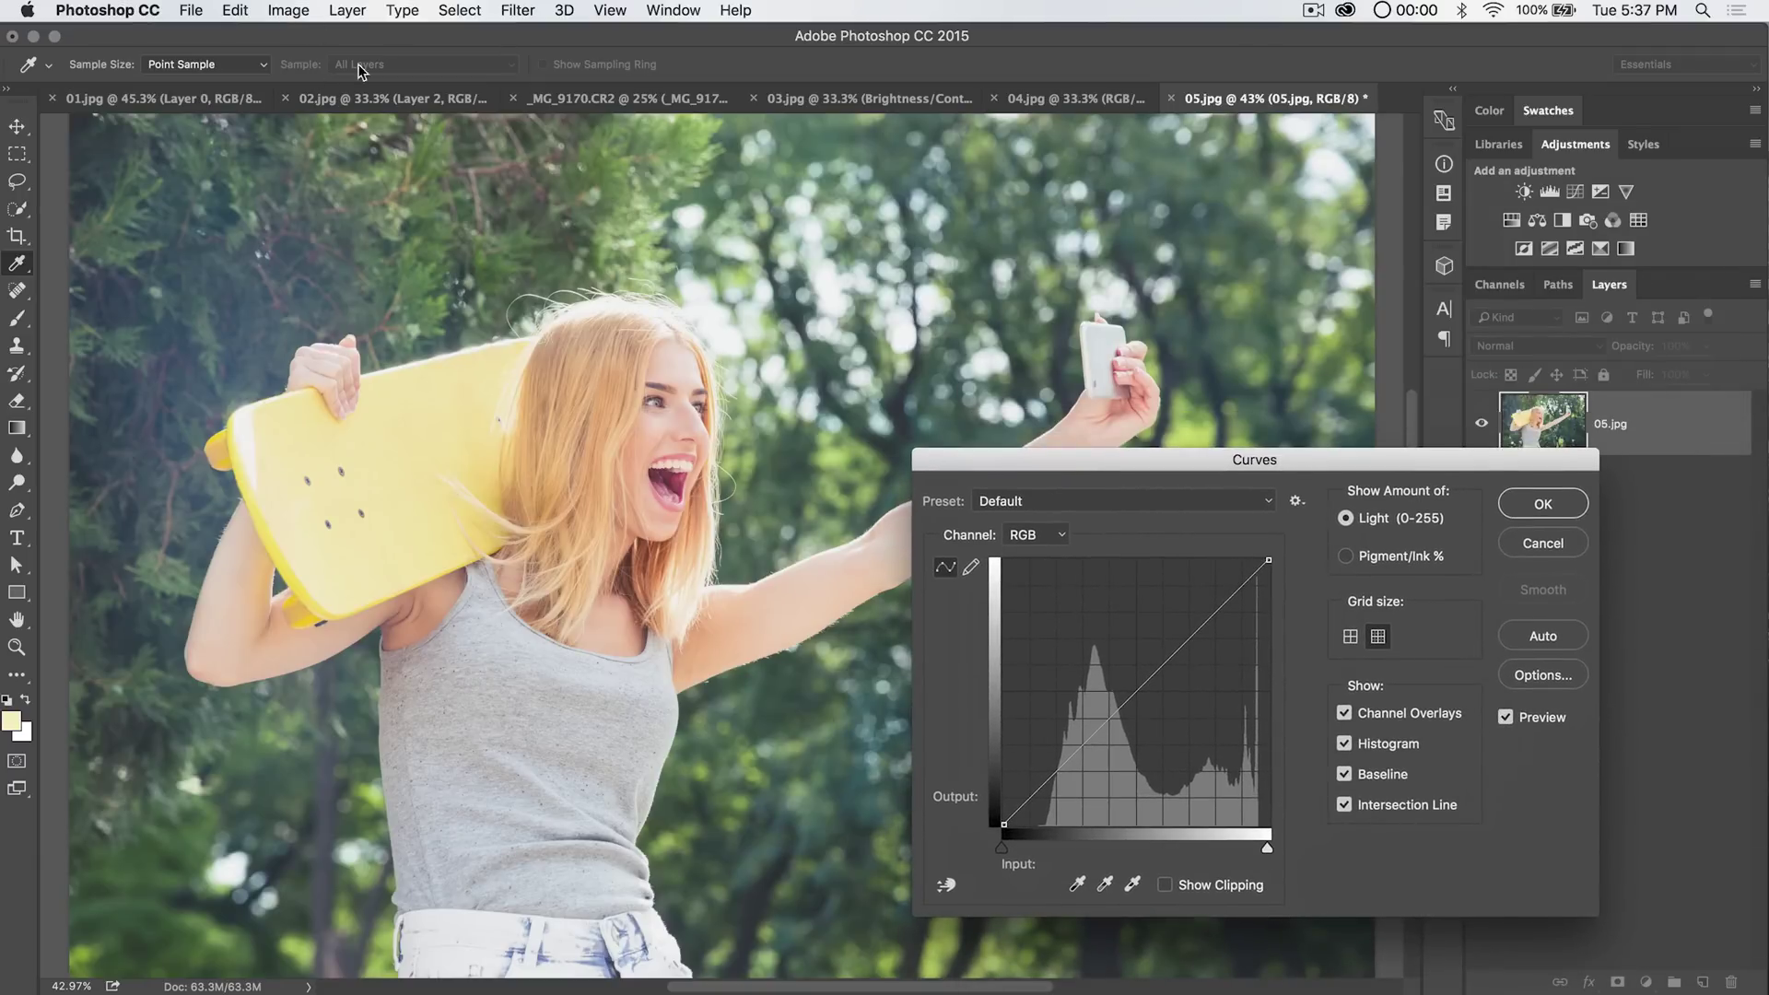
drag(1185, 462, 899, 304)
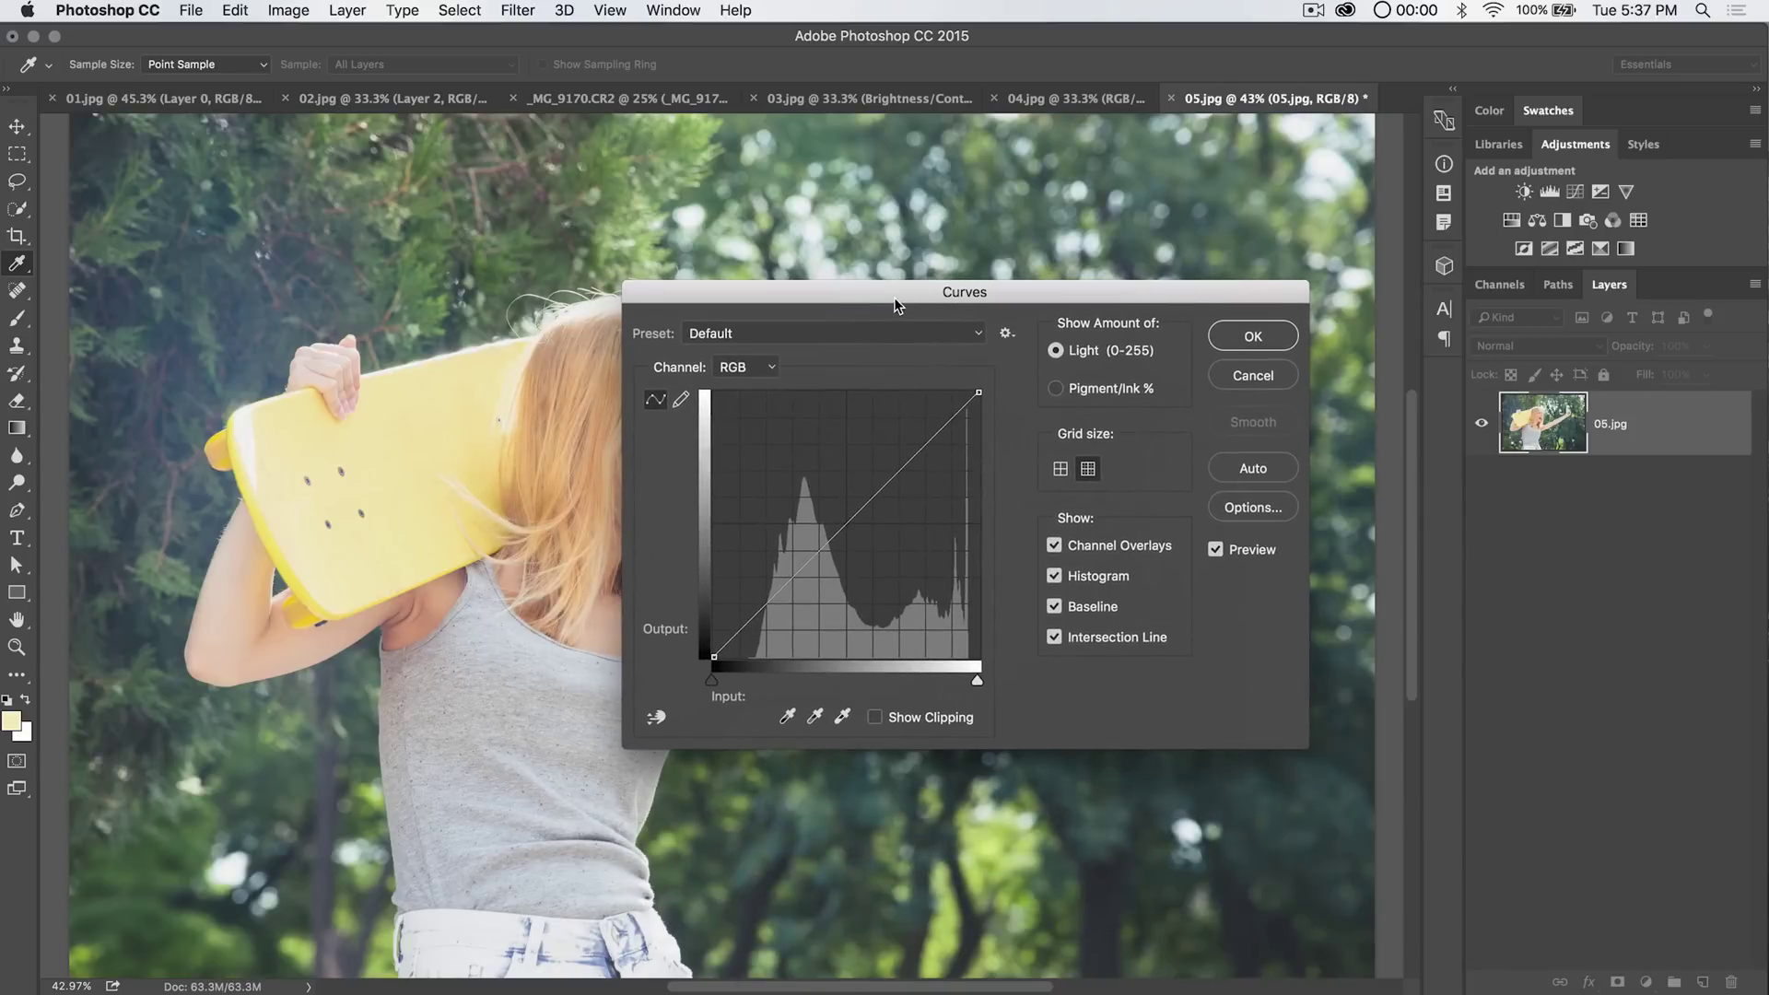
click(830, 519)
drag(828, 516, 803, 495)
drag(875, 300, 1102, 424)
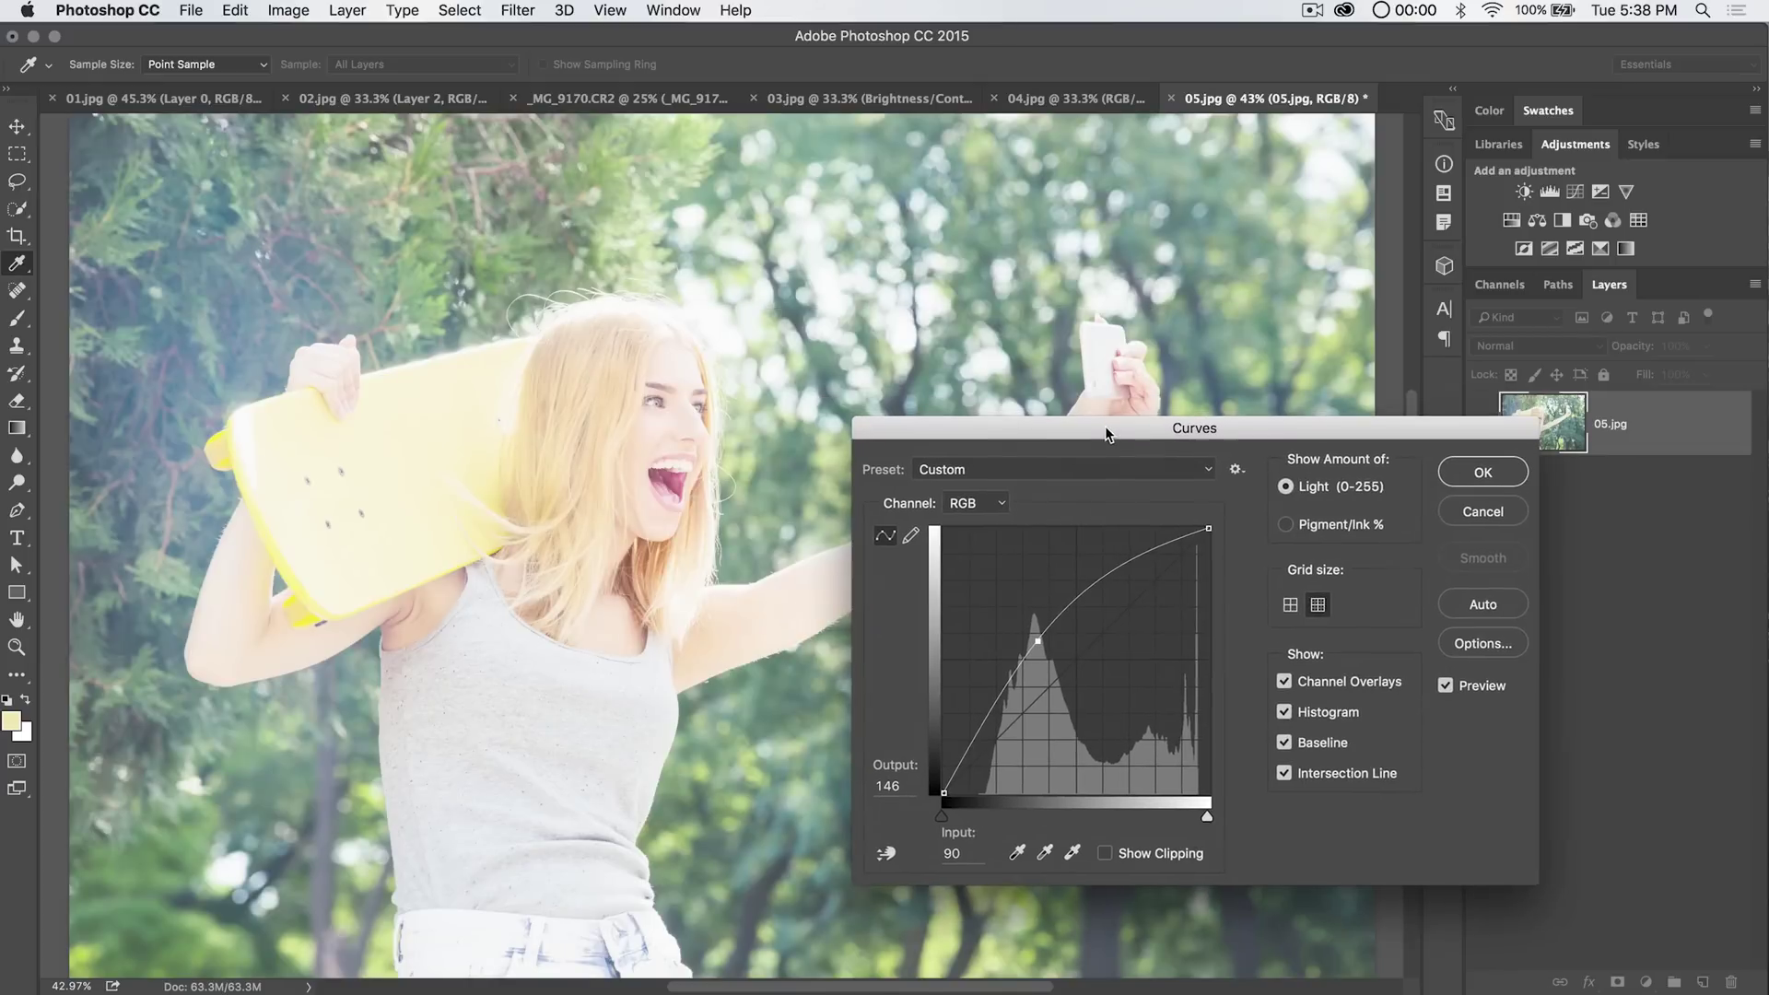
click(1479, 461)
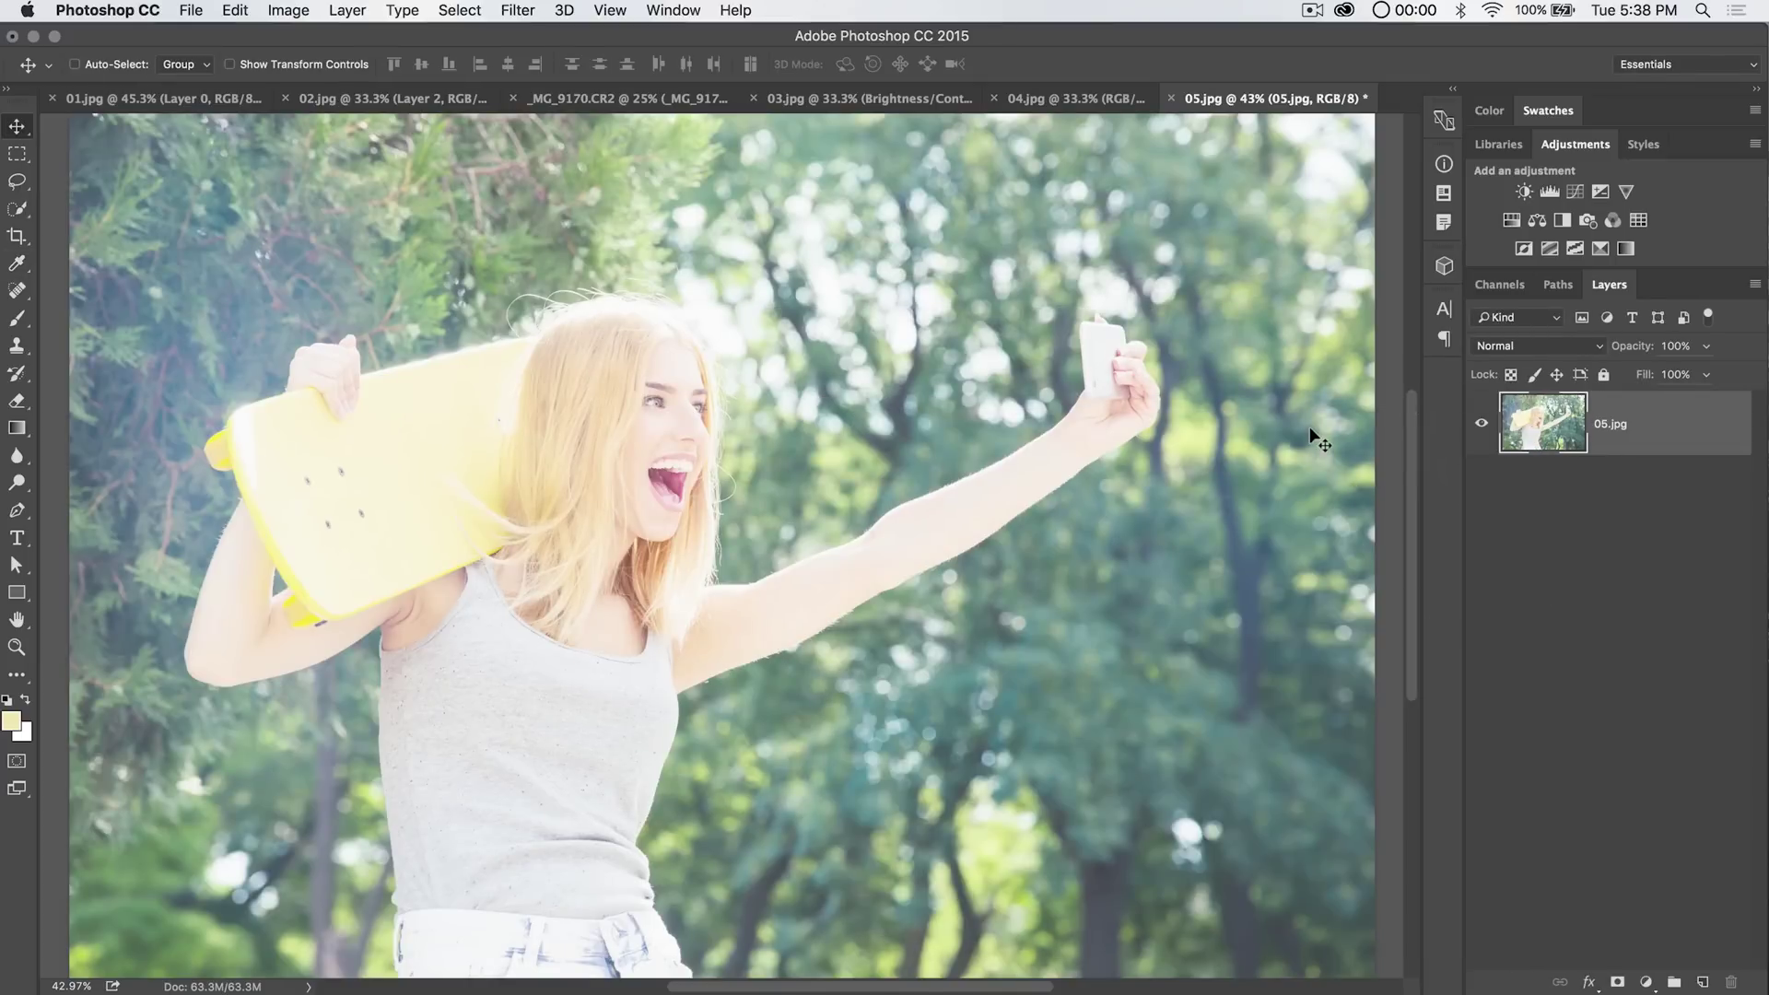
- Undo the Curves brightening and add a new Curves 1 adjustment layer
key(super+z)
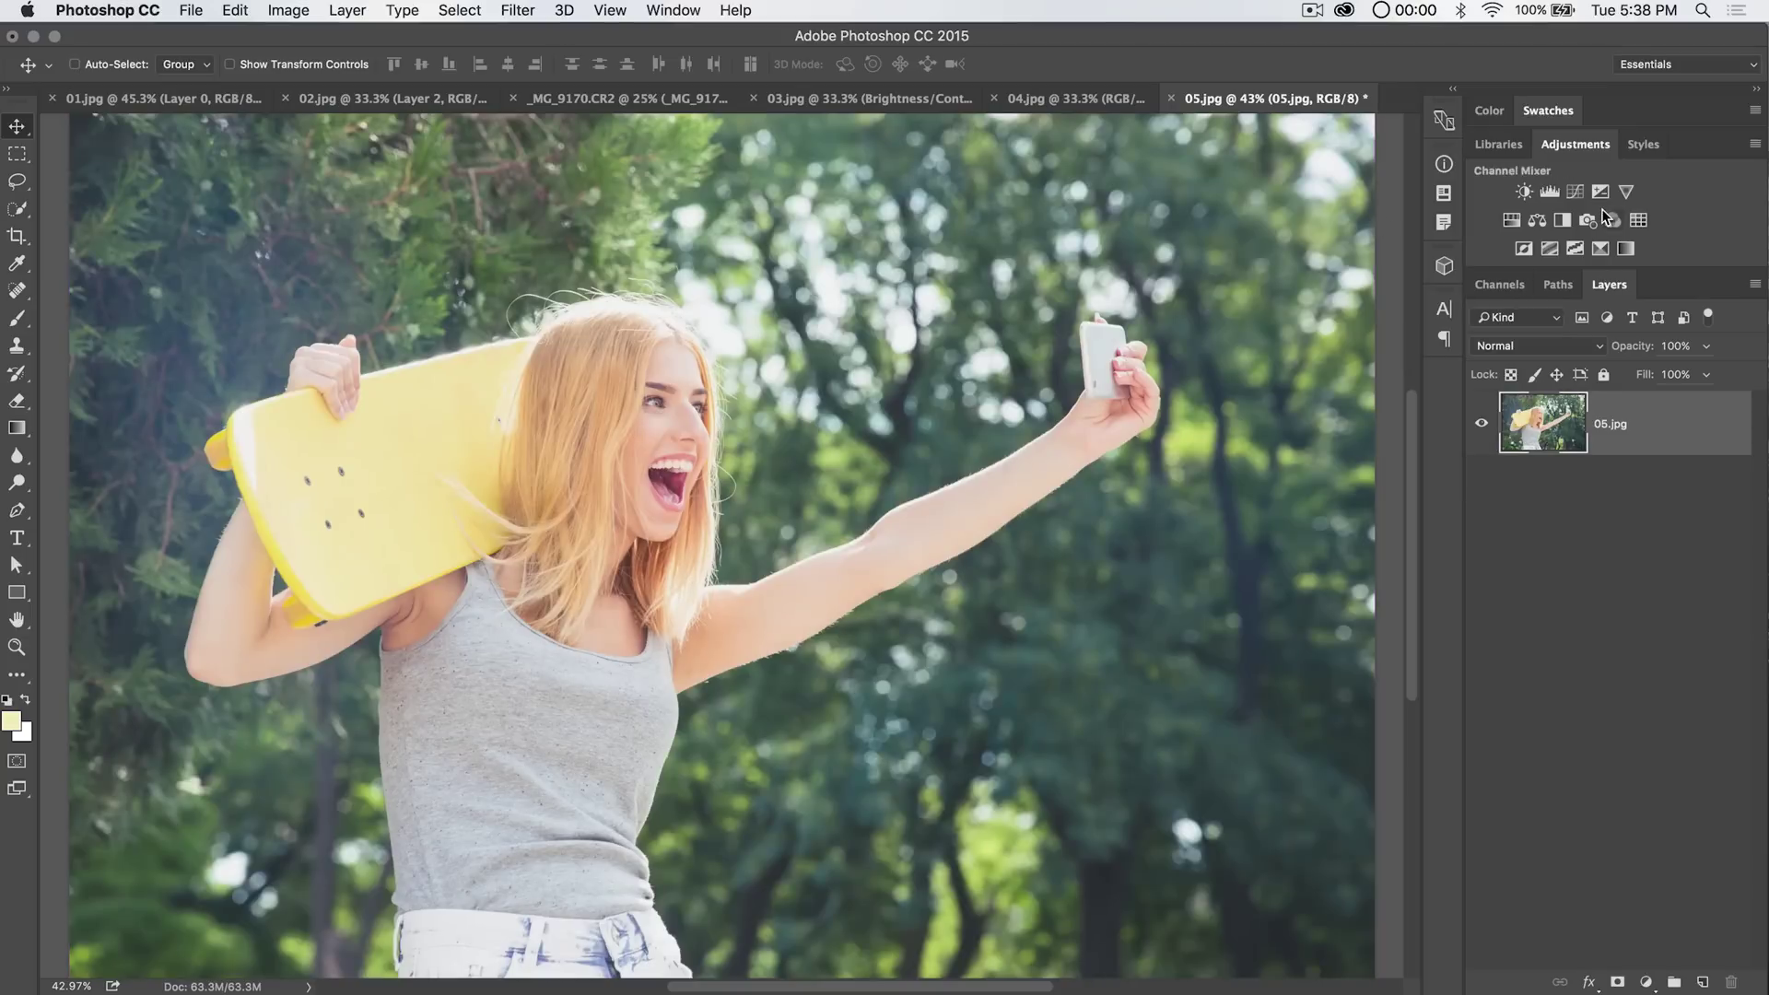
click(347, 10)
mouse_move(450, 272)
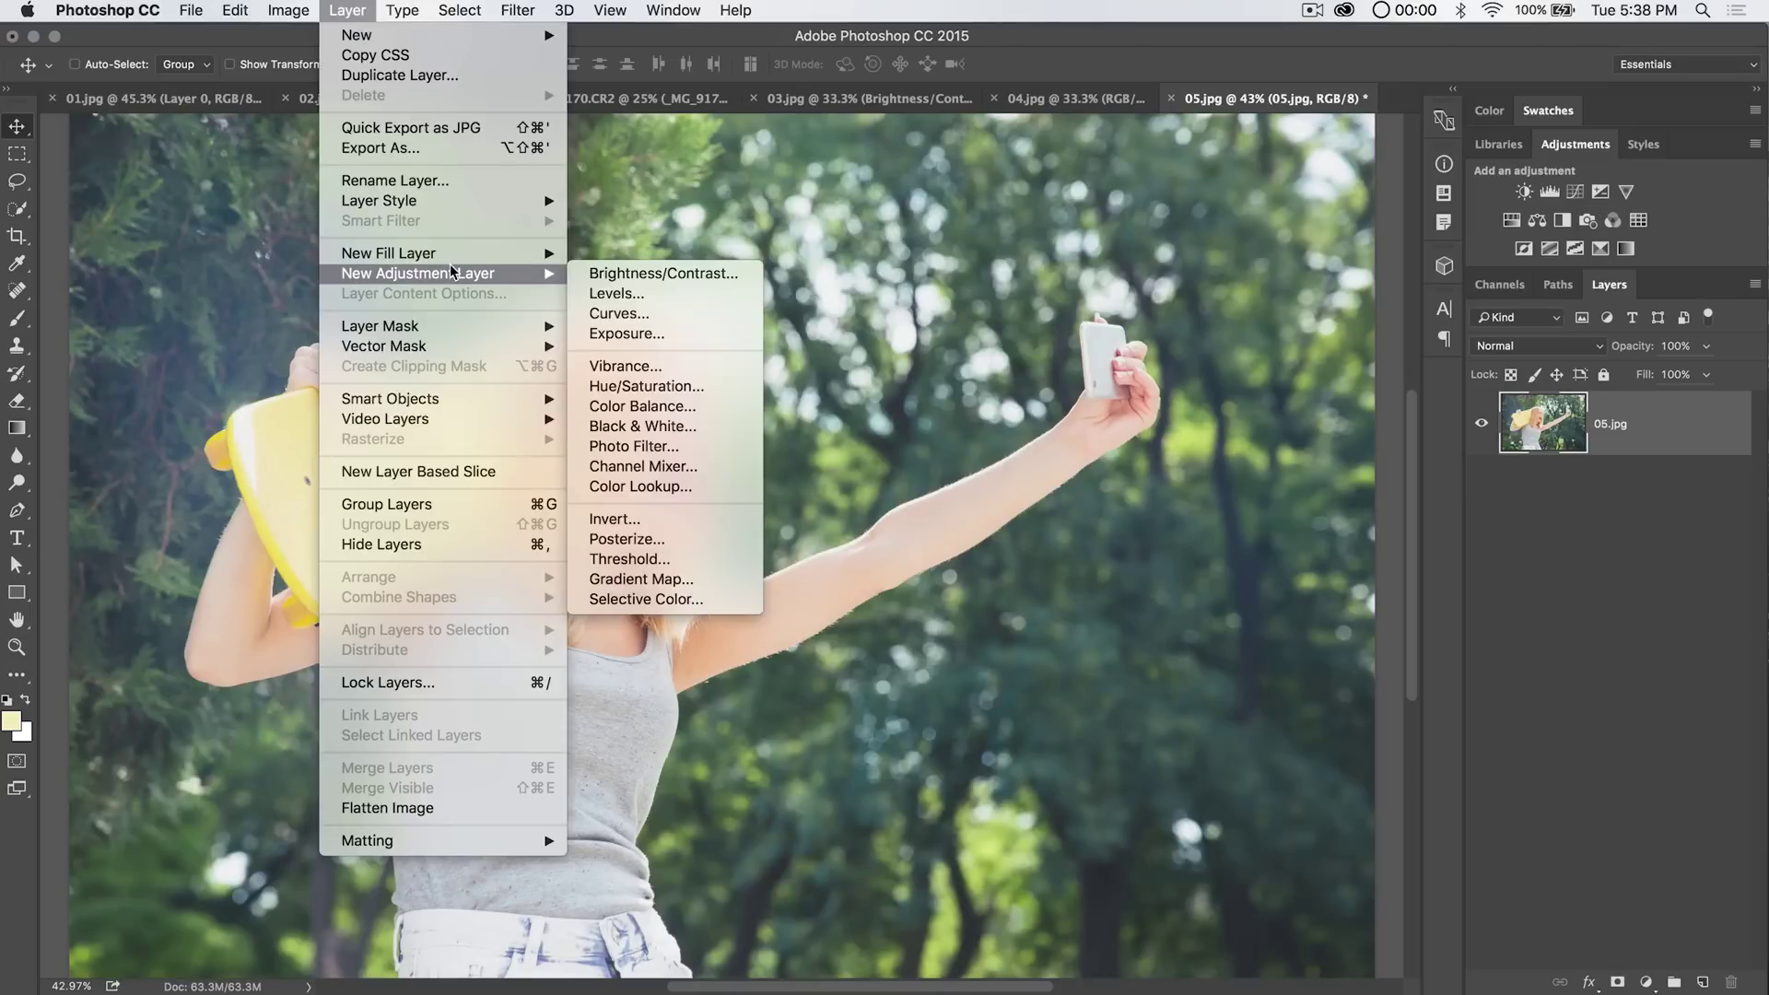
click(651, 315)
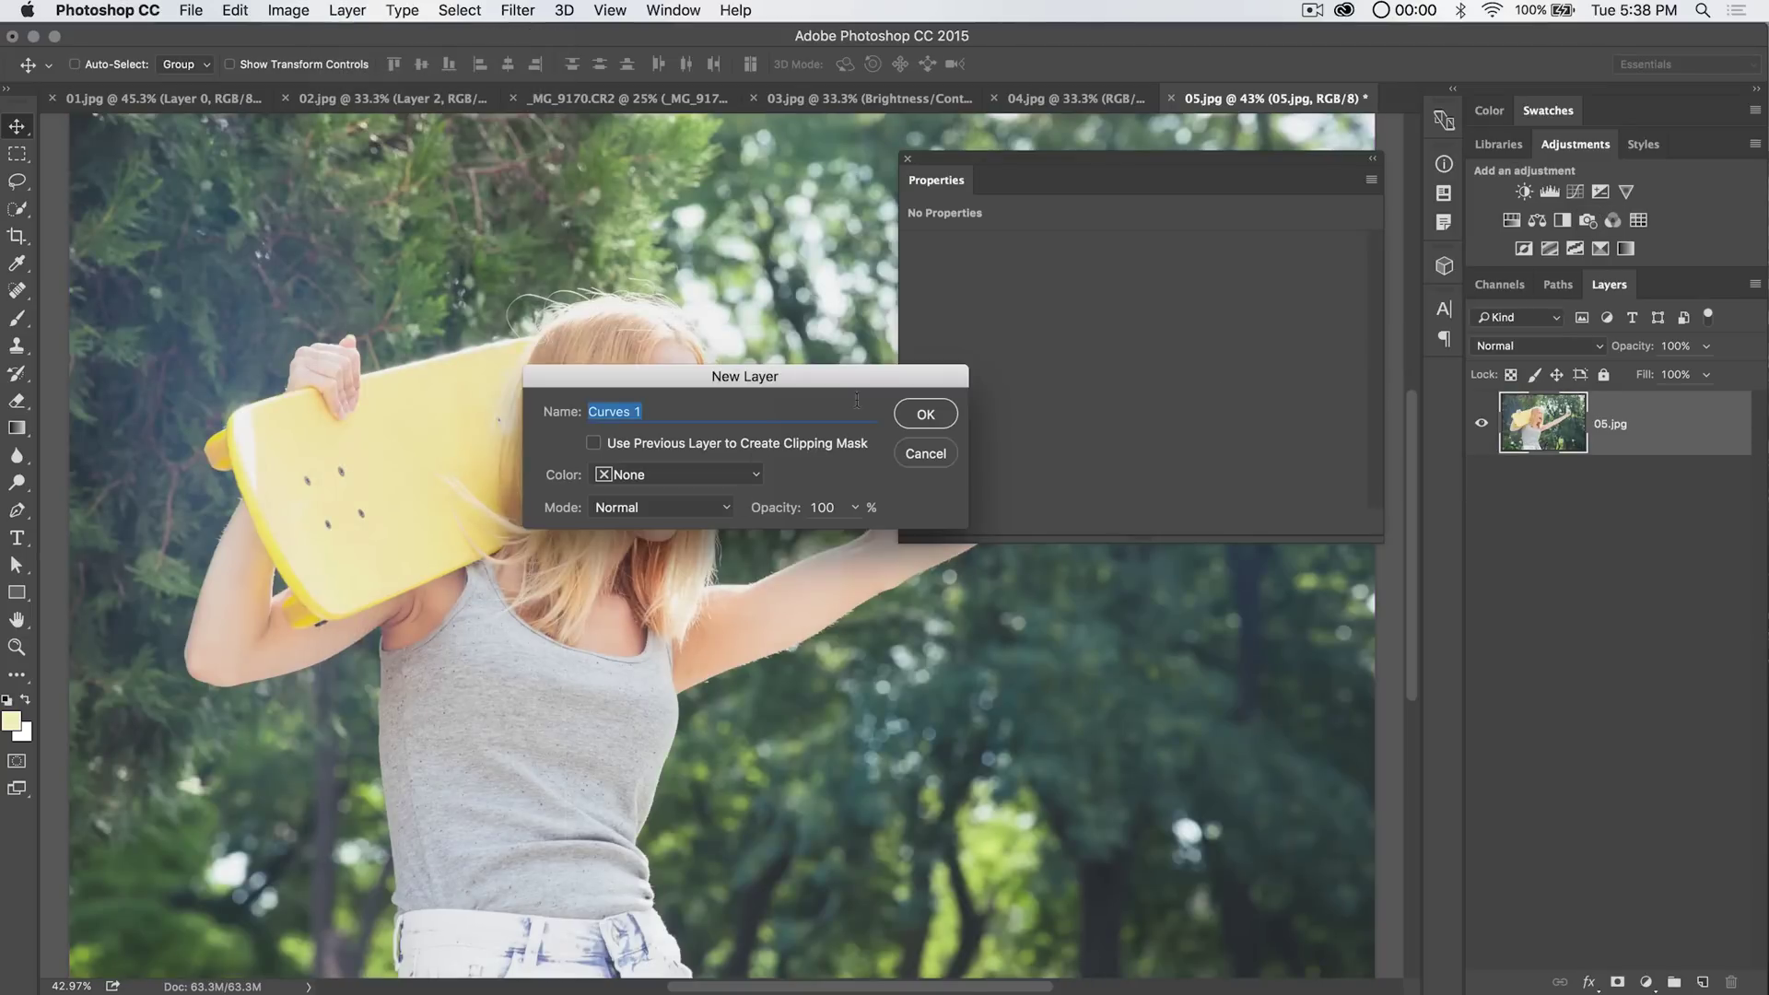
click(926, 415)
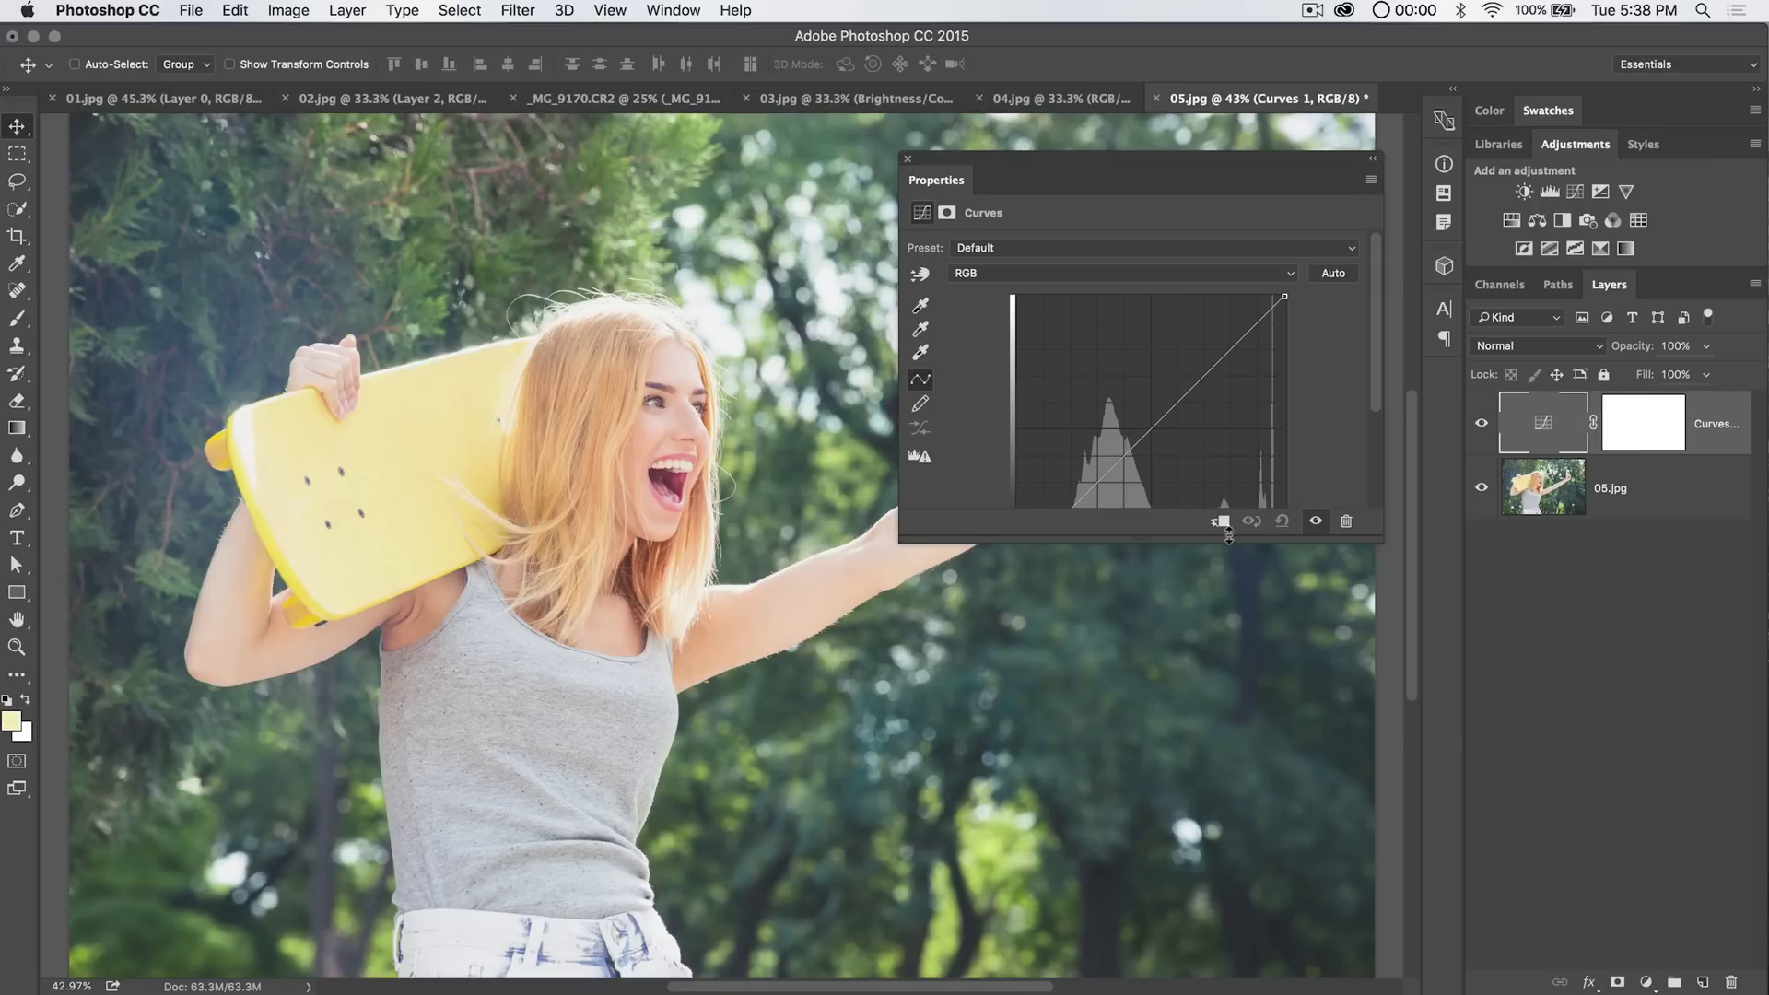
- Close the Curves properties panel and delete the Curves 1 layer
drag(1201, 551, 1191, 720)
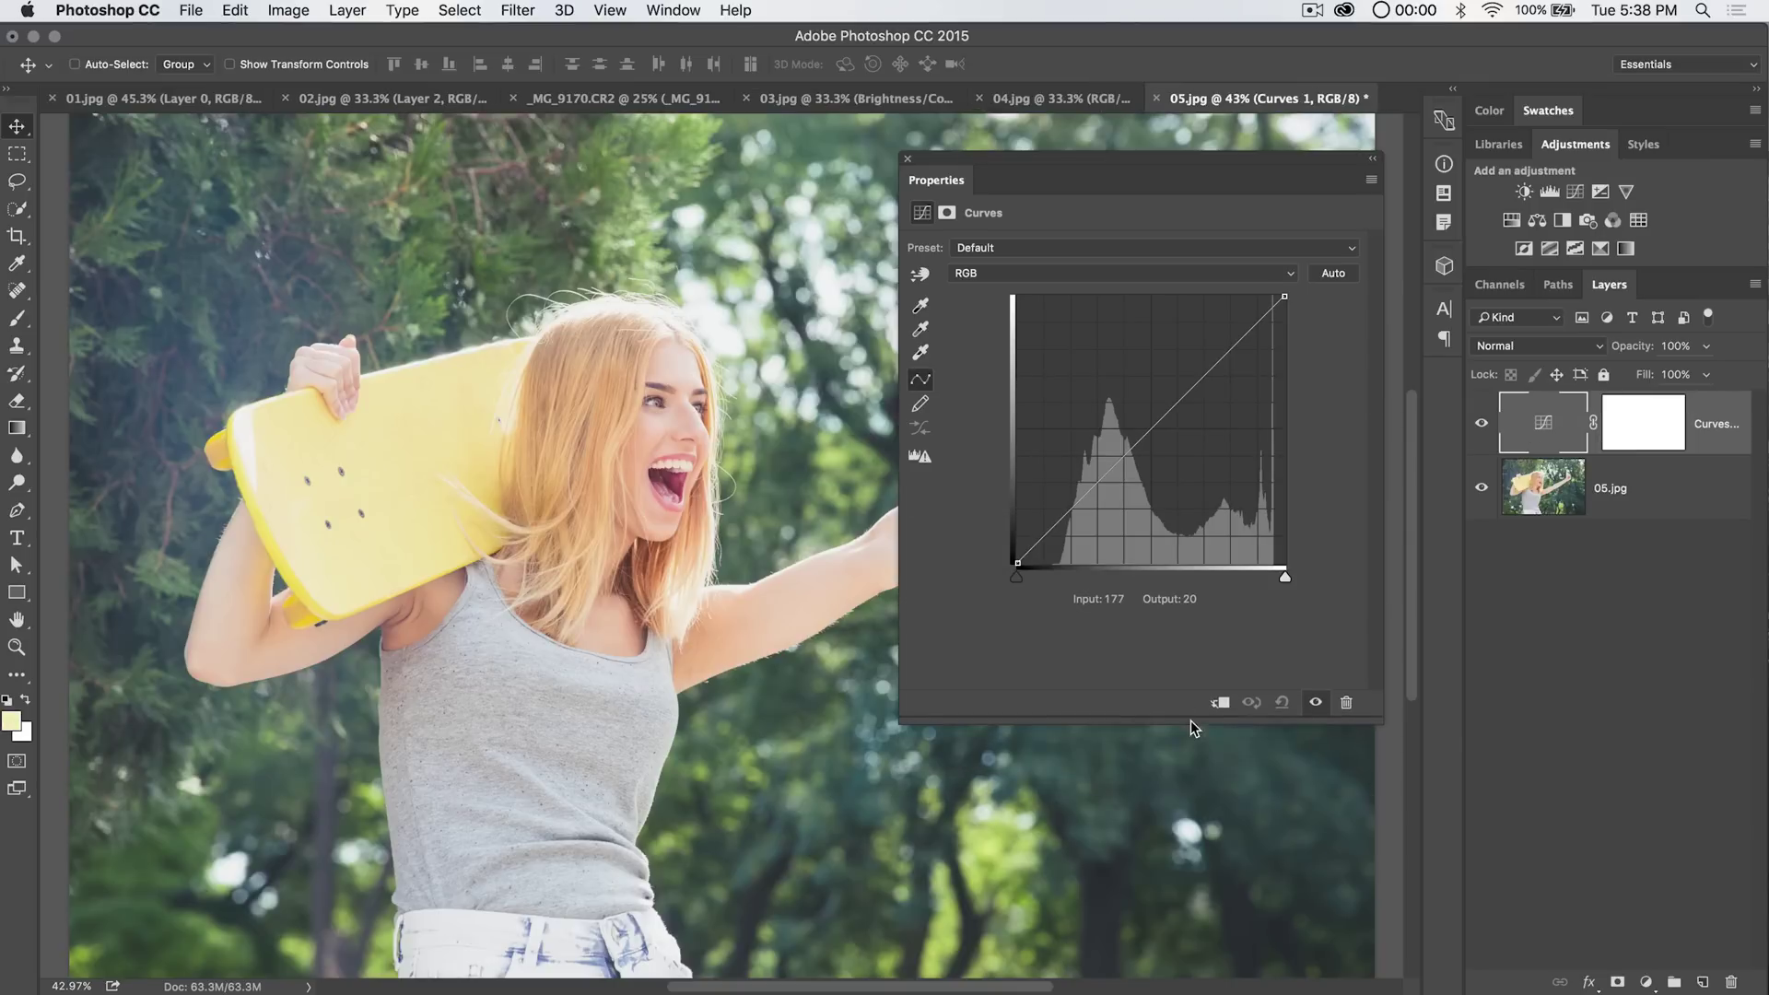
drag(1237, 165, 1057, 260)
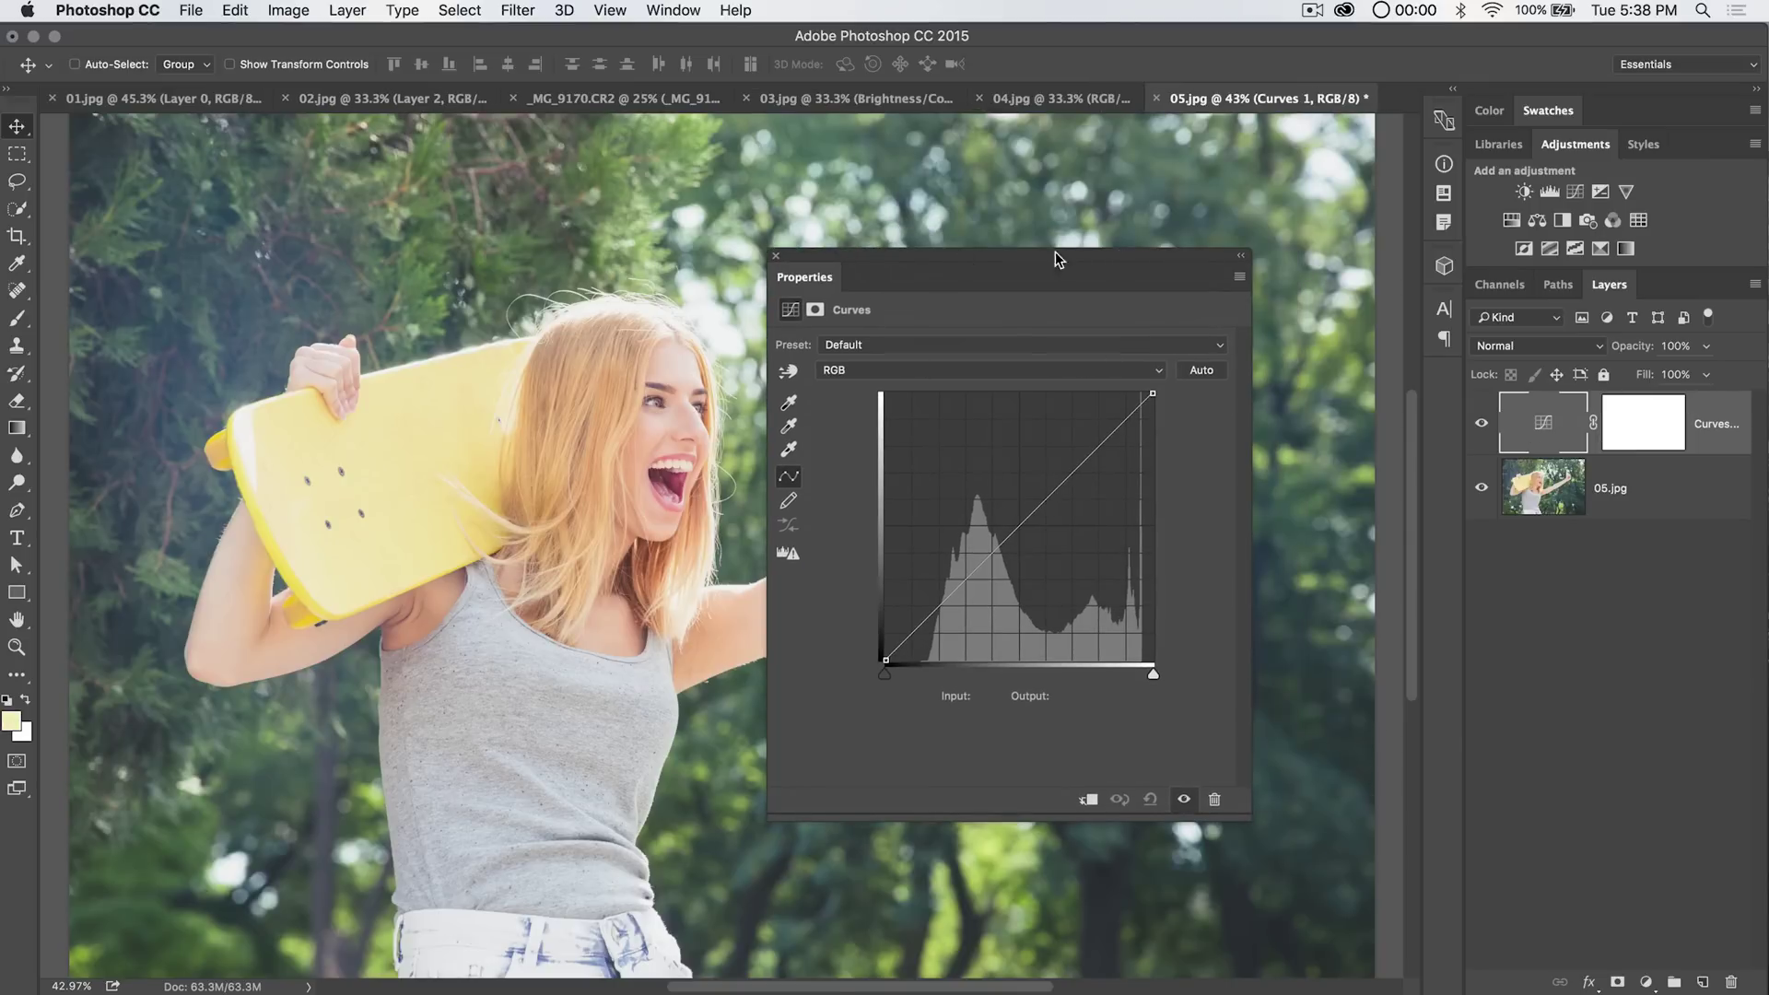
click(776, 257)
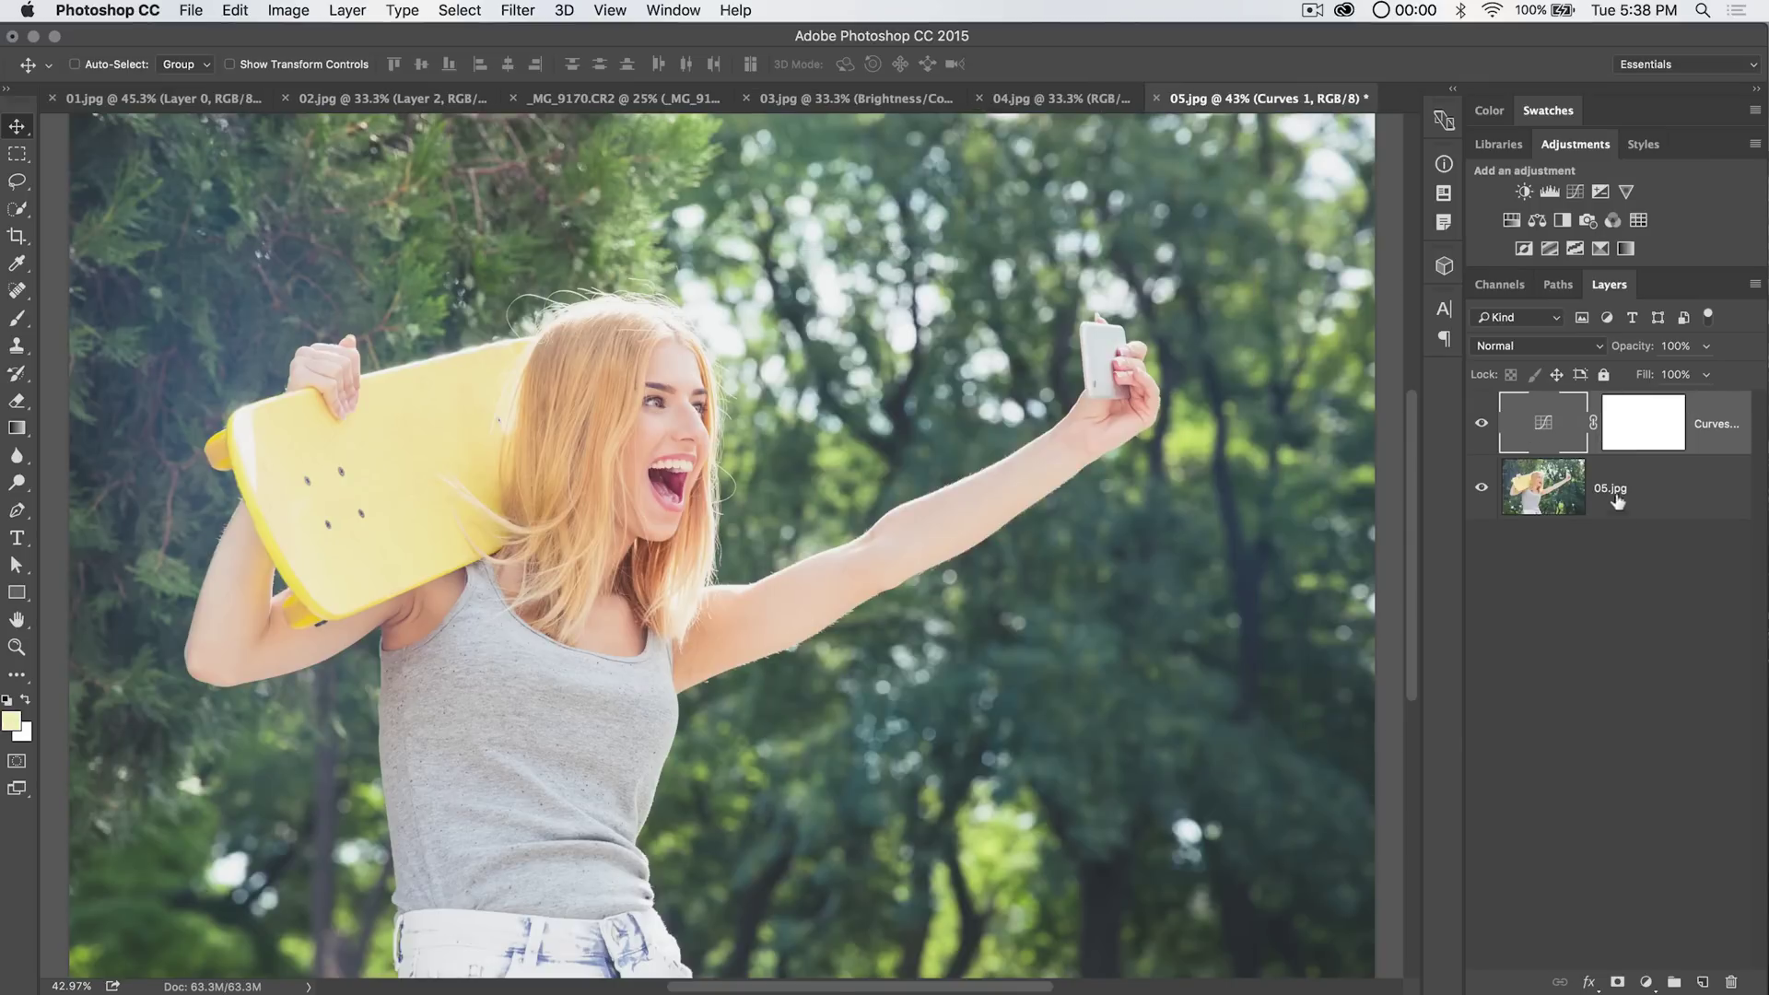
key(BackSpace)
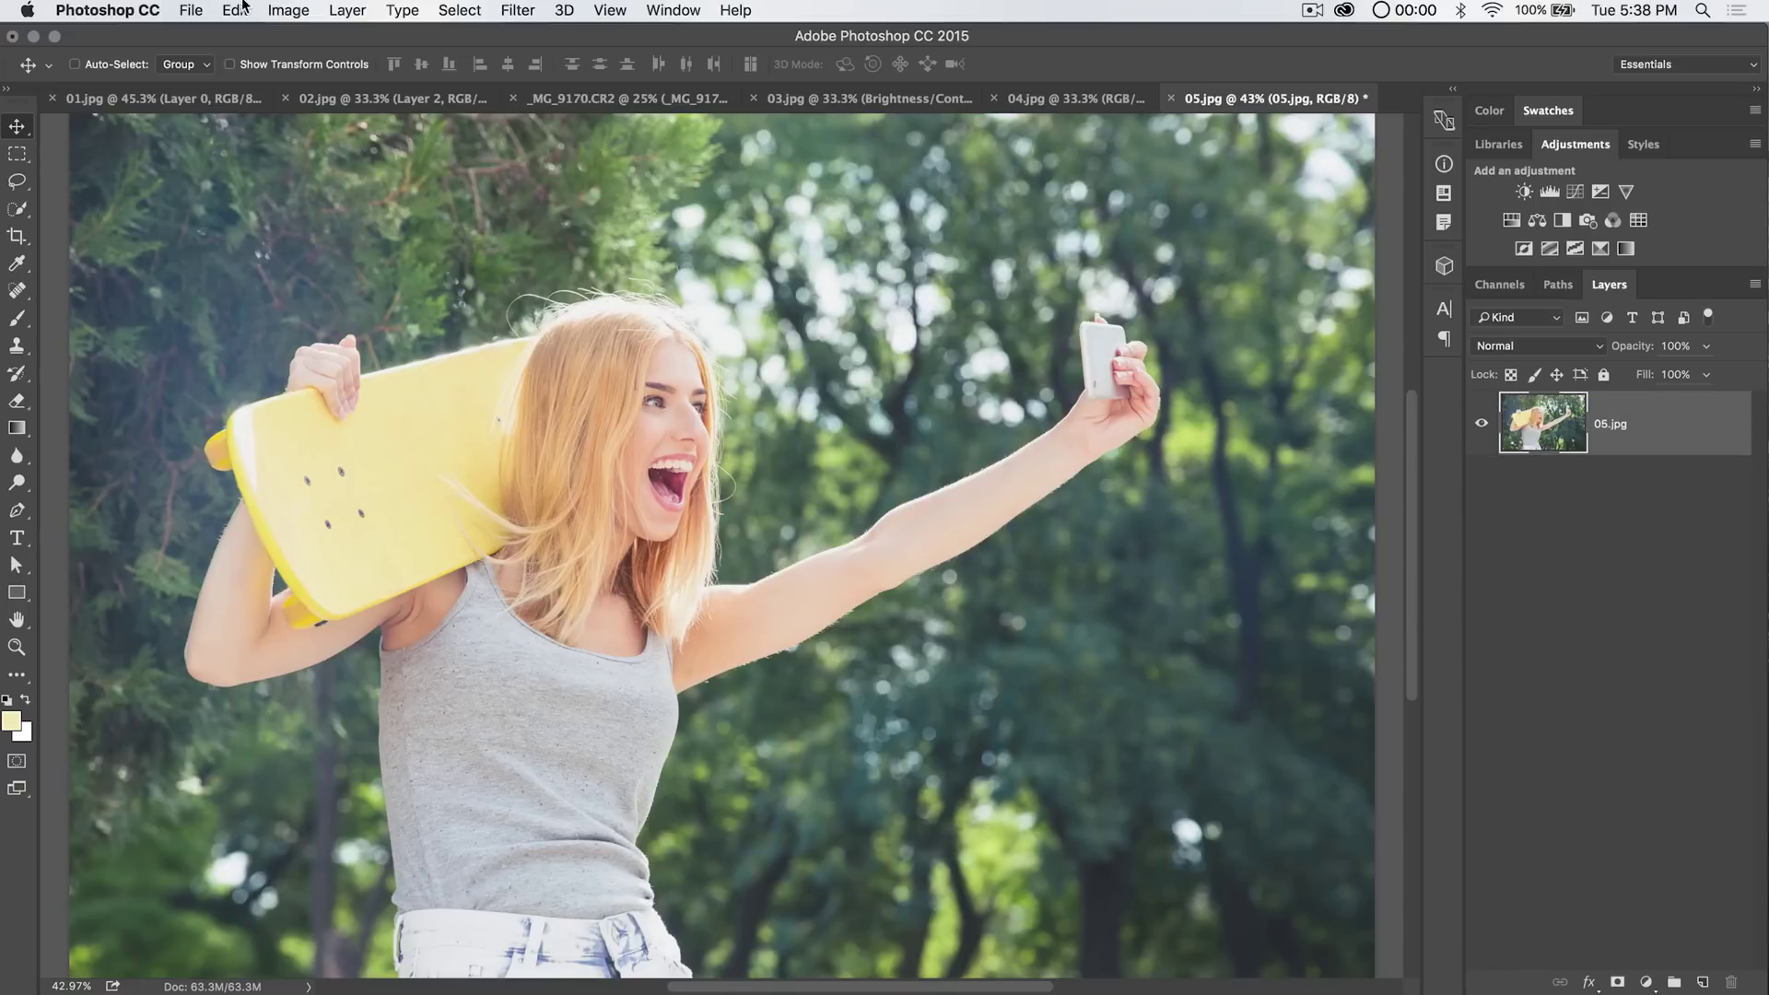
- Bring up Image > Adjustments > Curves on 05.jpg, keeping the Default preset
click(286, 13)
mouse_move(338, 66)
click(553, 109)
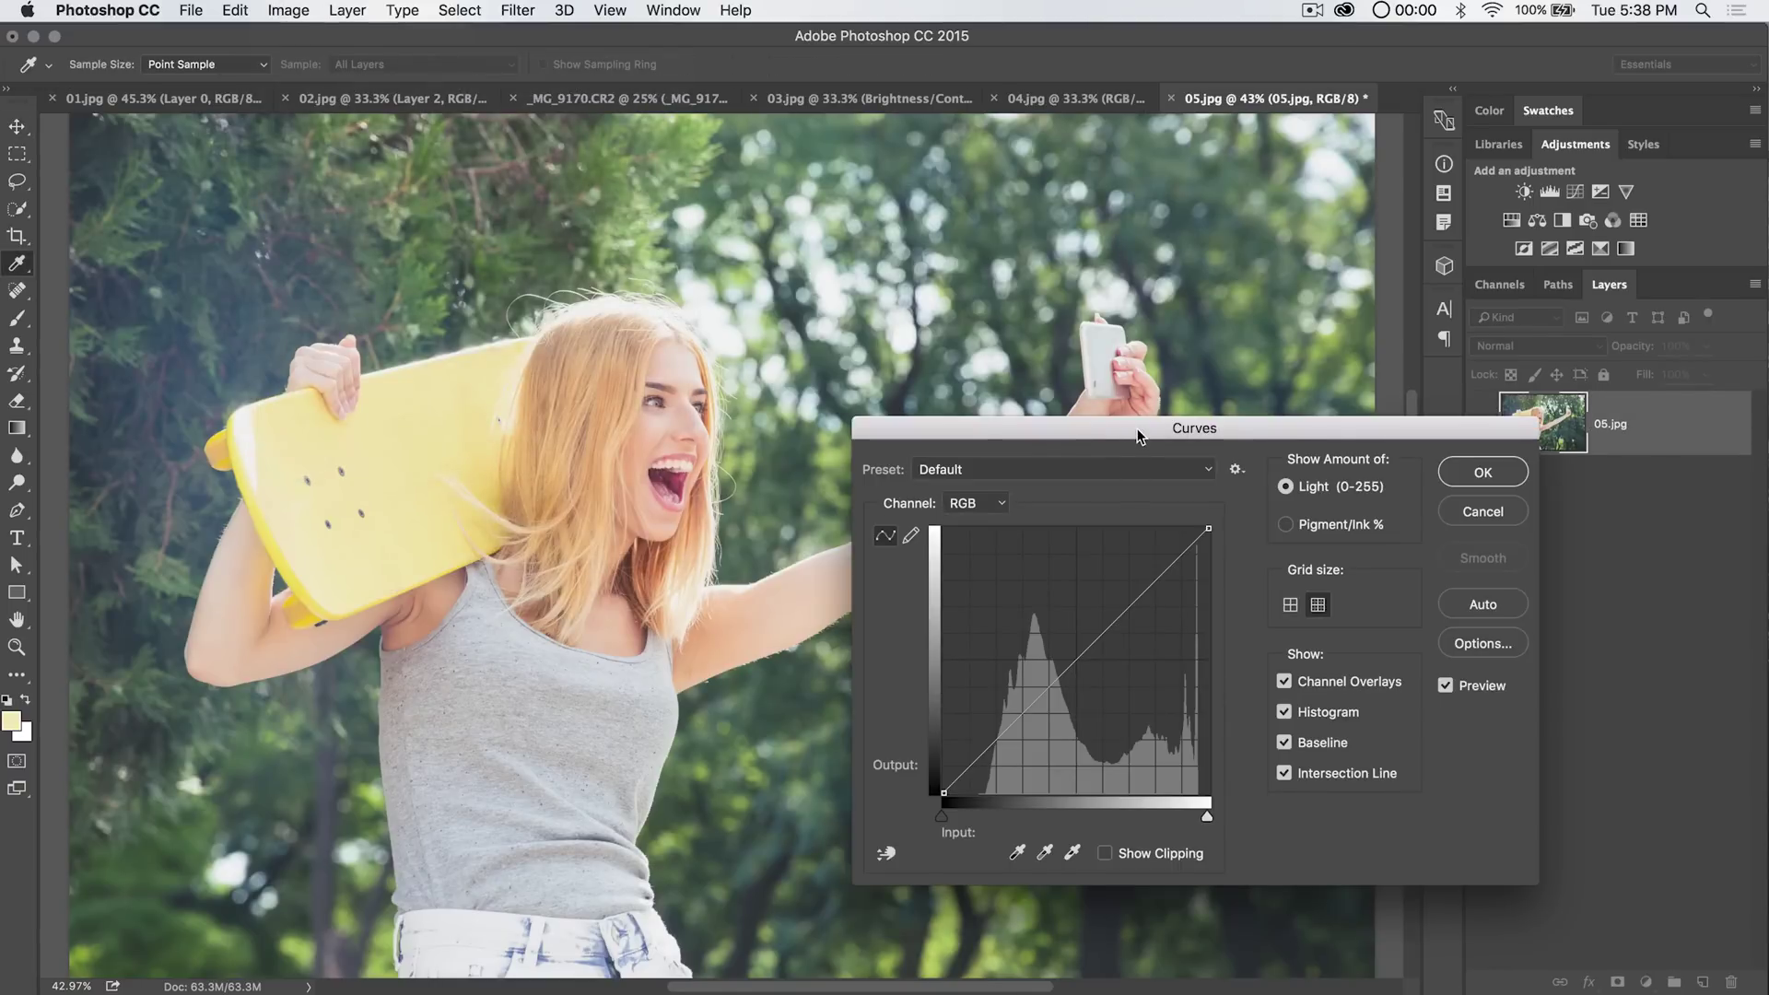
drag(1138, 437, 1090, 288)
click(1016, 334)
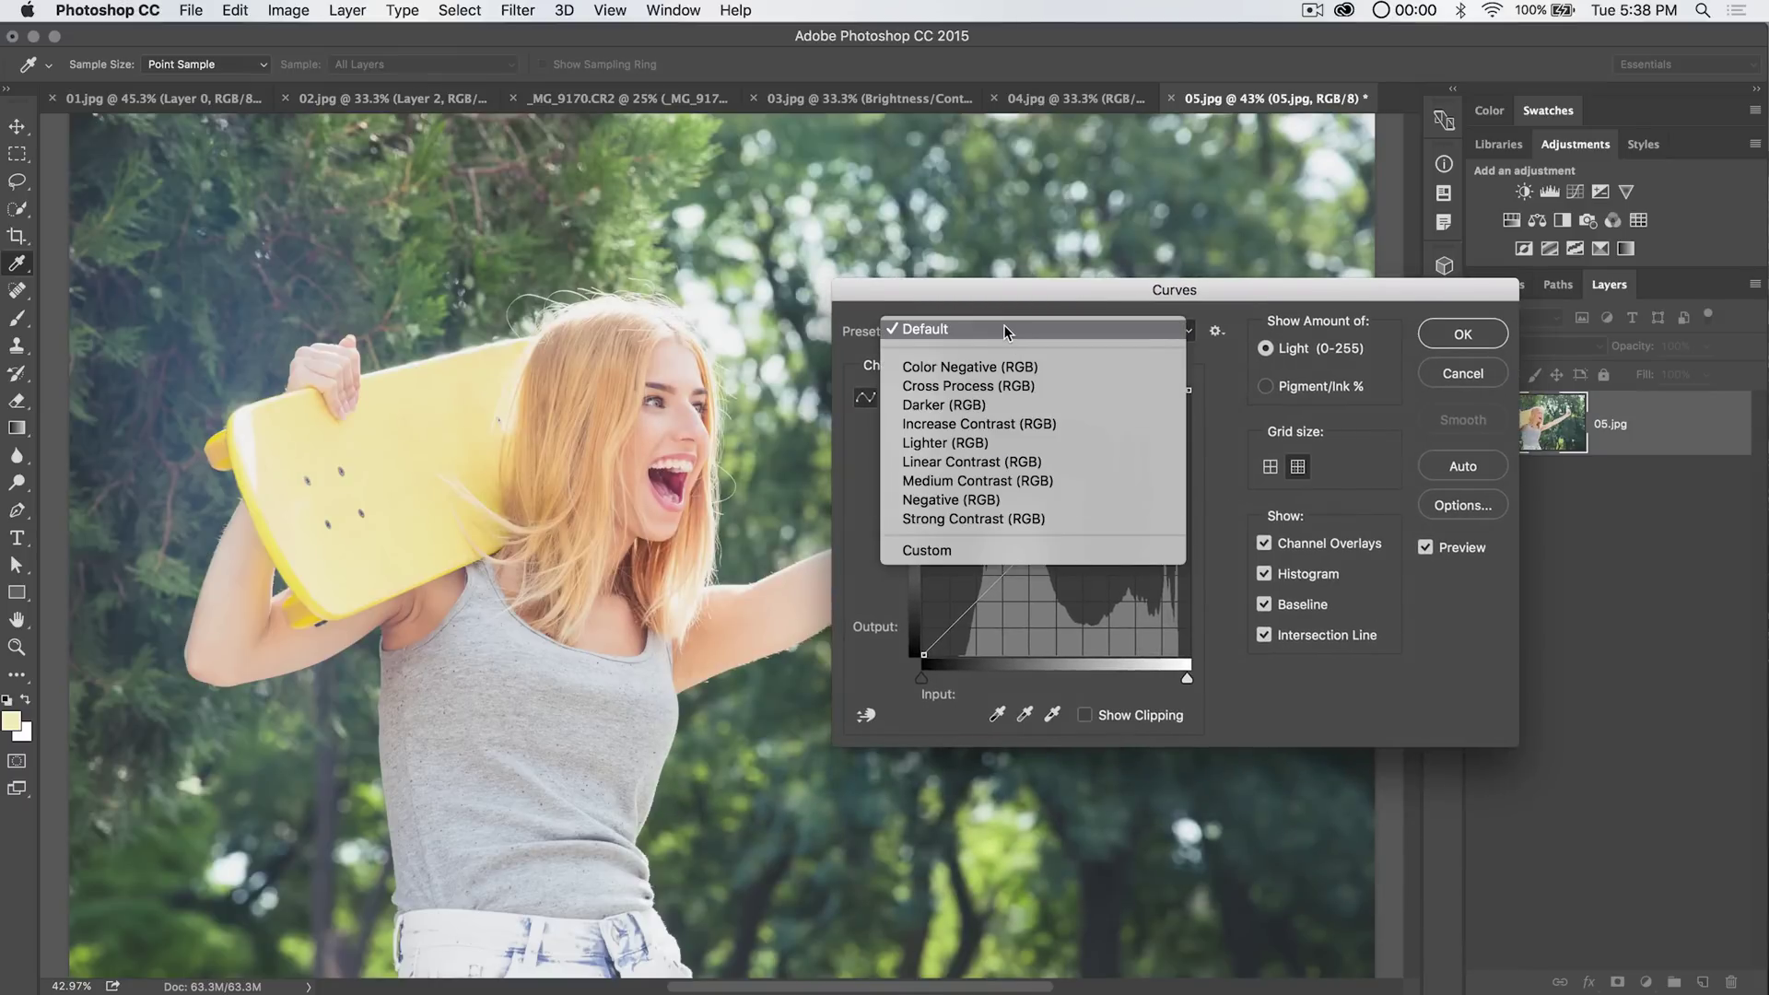
click(1006, 331)
drag(1167, 294, 1307, 212)
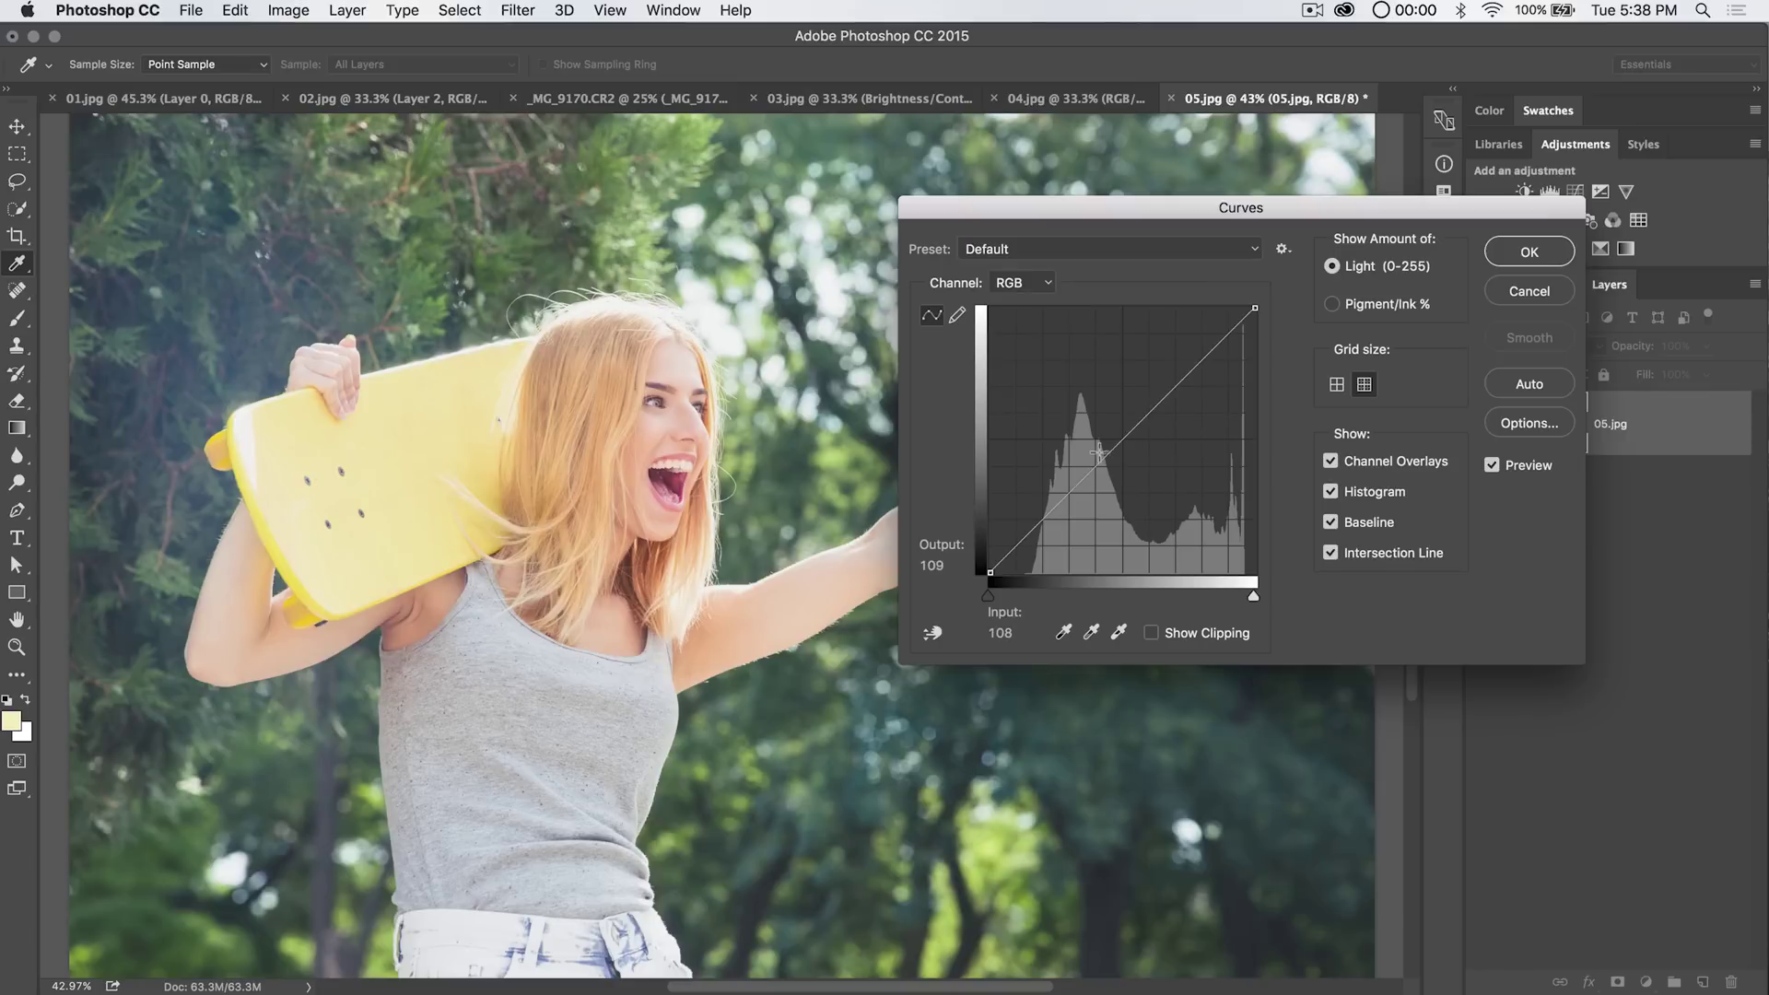
- Try darkening the midtones with a curve point, then drag it off to straighten the curve
click(1123, 439)
drag(1119, 434, 1062, 373)
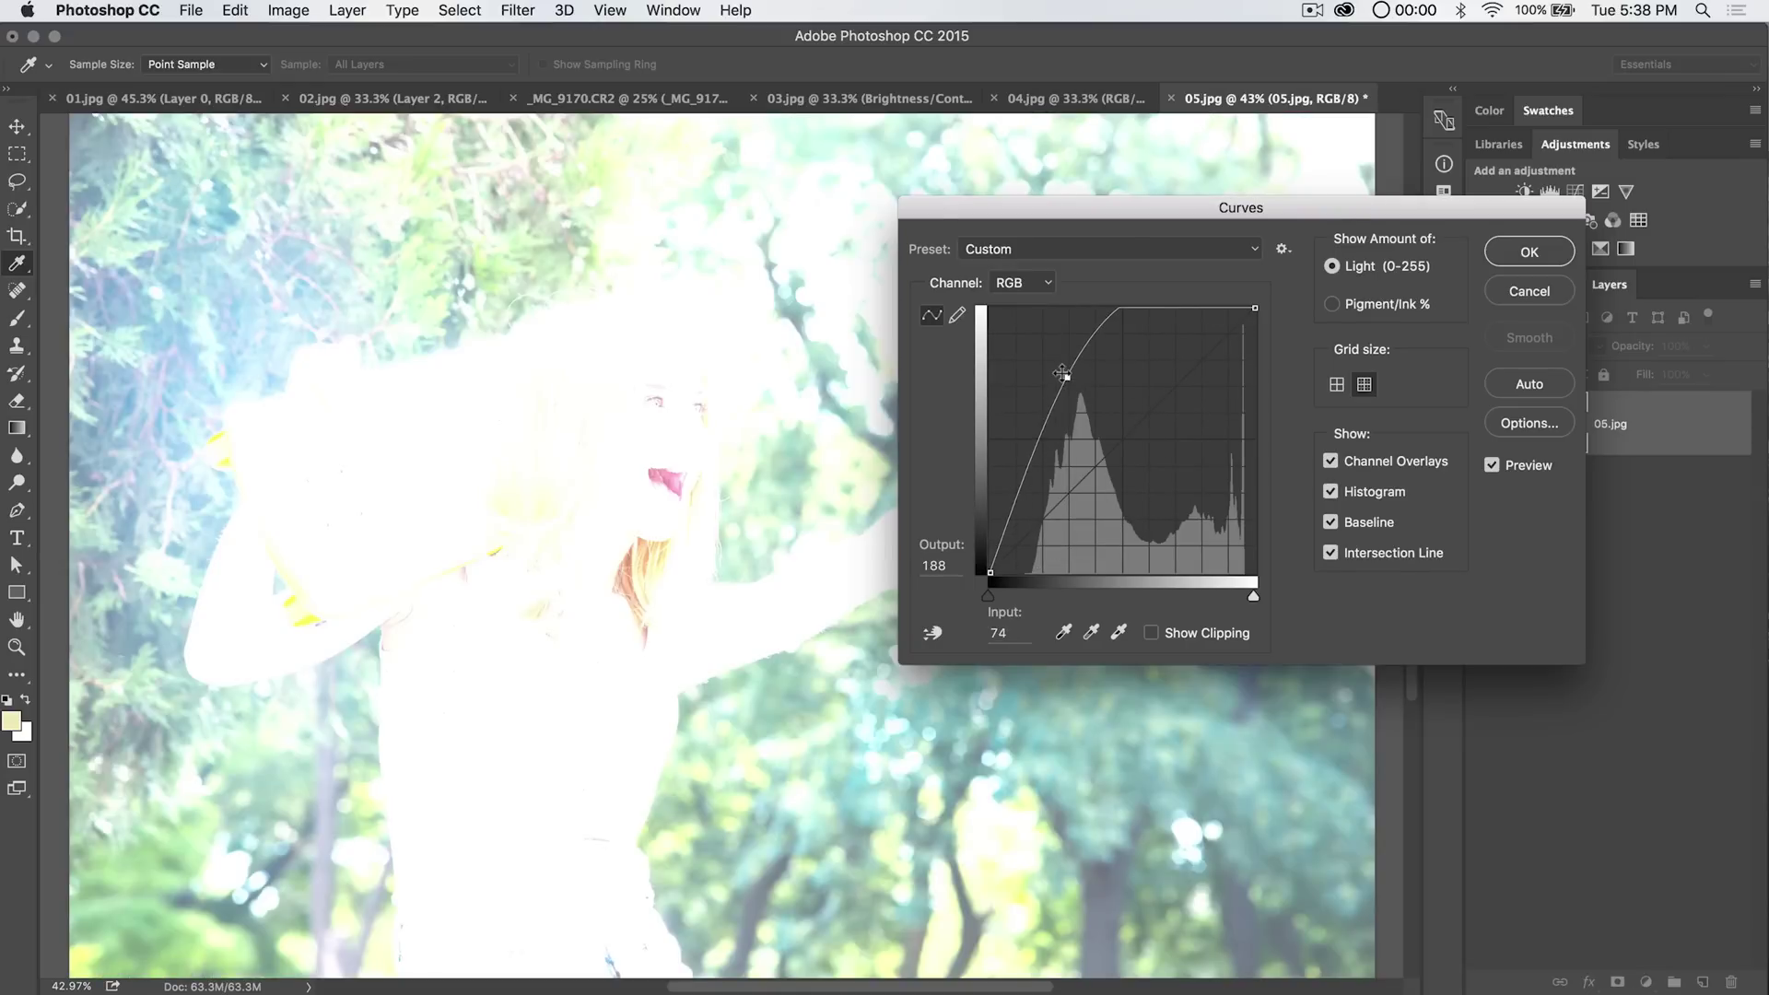
drag(1065, 375, 1439, 819)
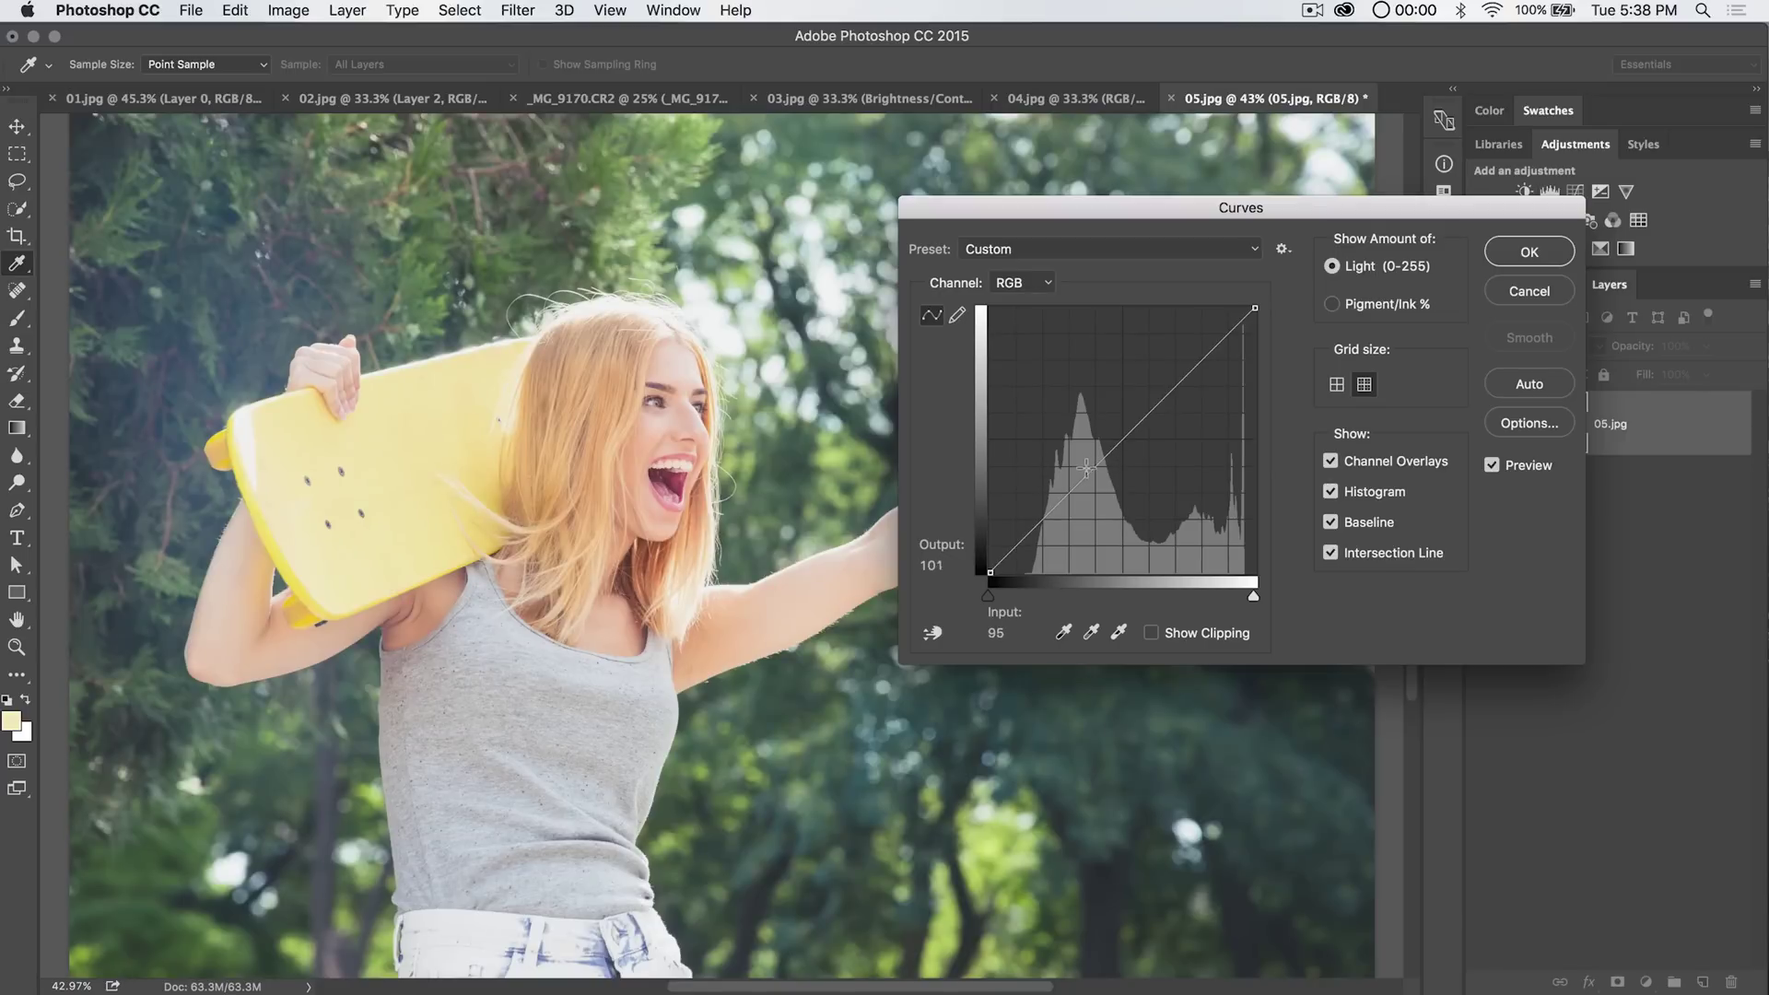
- Bend the curve into an extreme wave with two points, previewing psychedelic colours
drag(1063, 486, 1045, 443)
drag(1118, 343, 1196, 383)
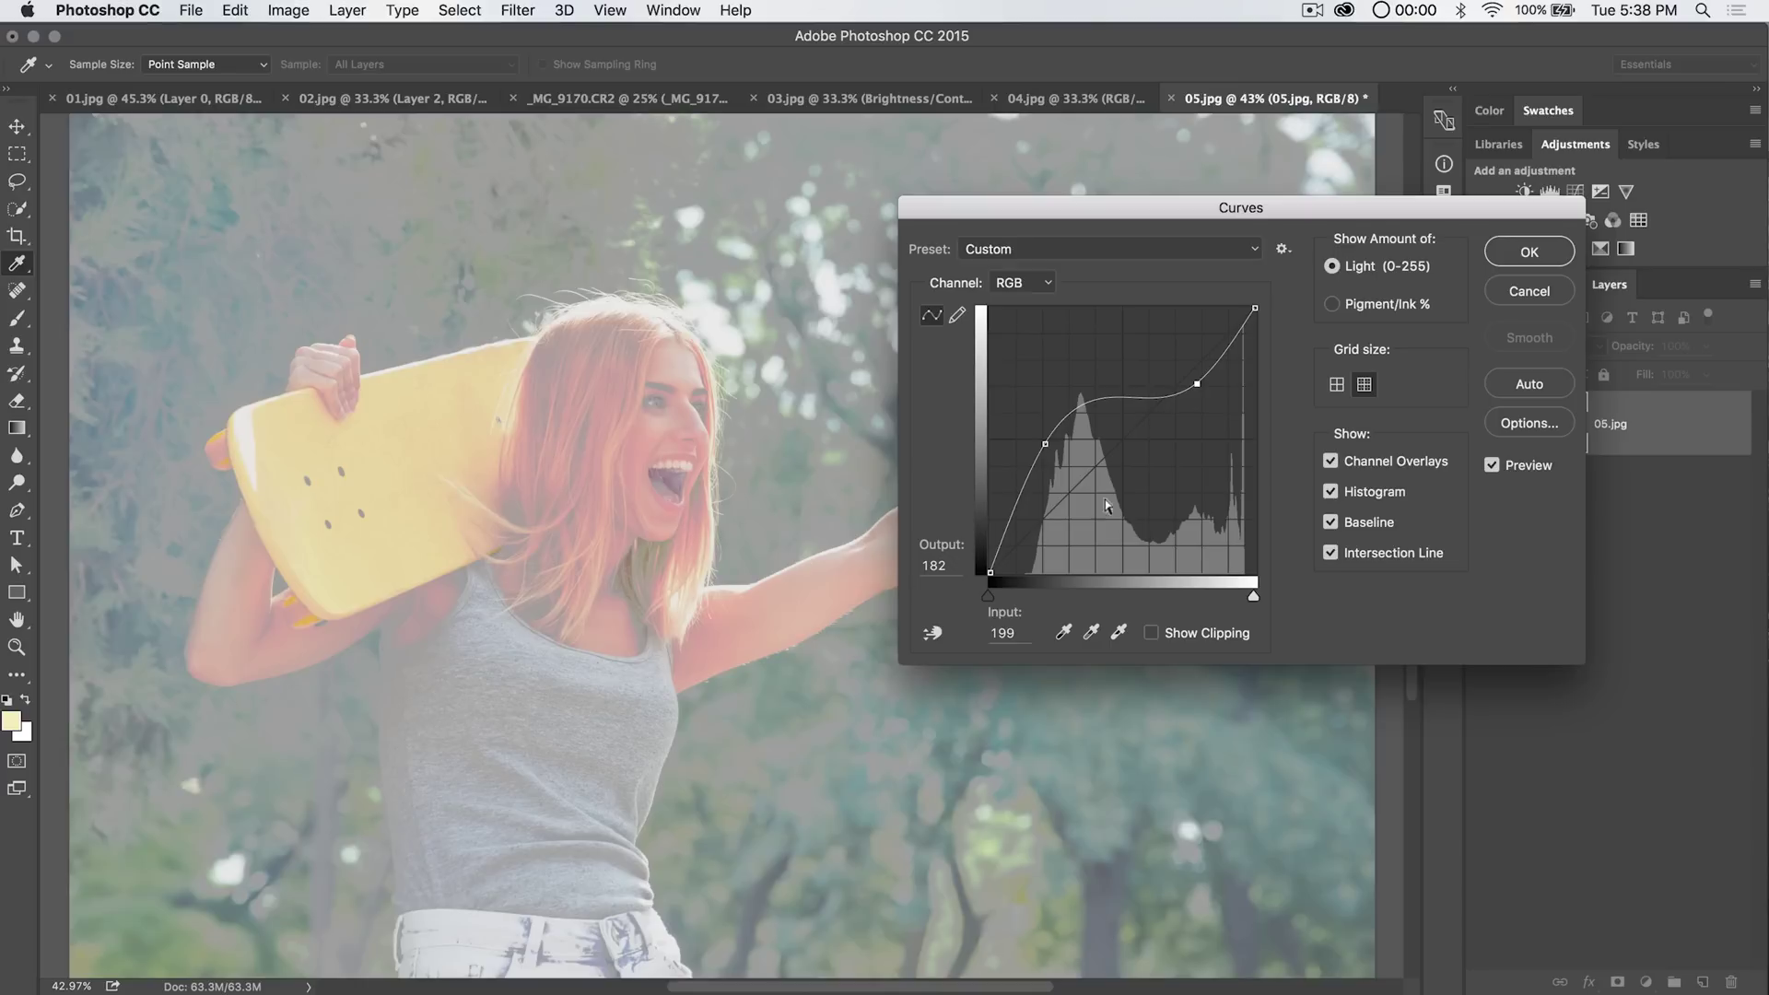
drag(1196, 384, 1173, 503)
drag(1045, 444, 1041, 376)
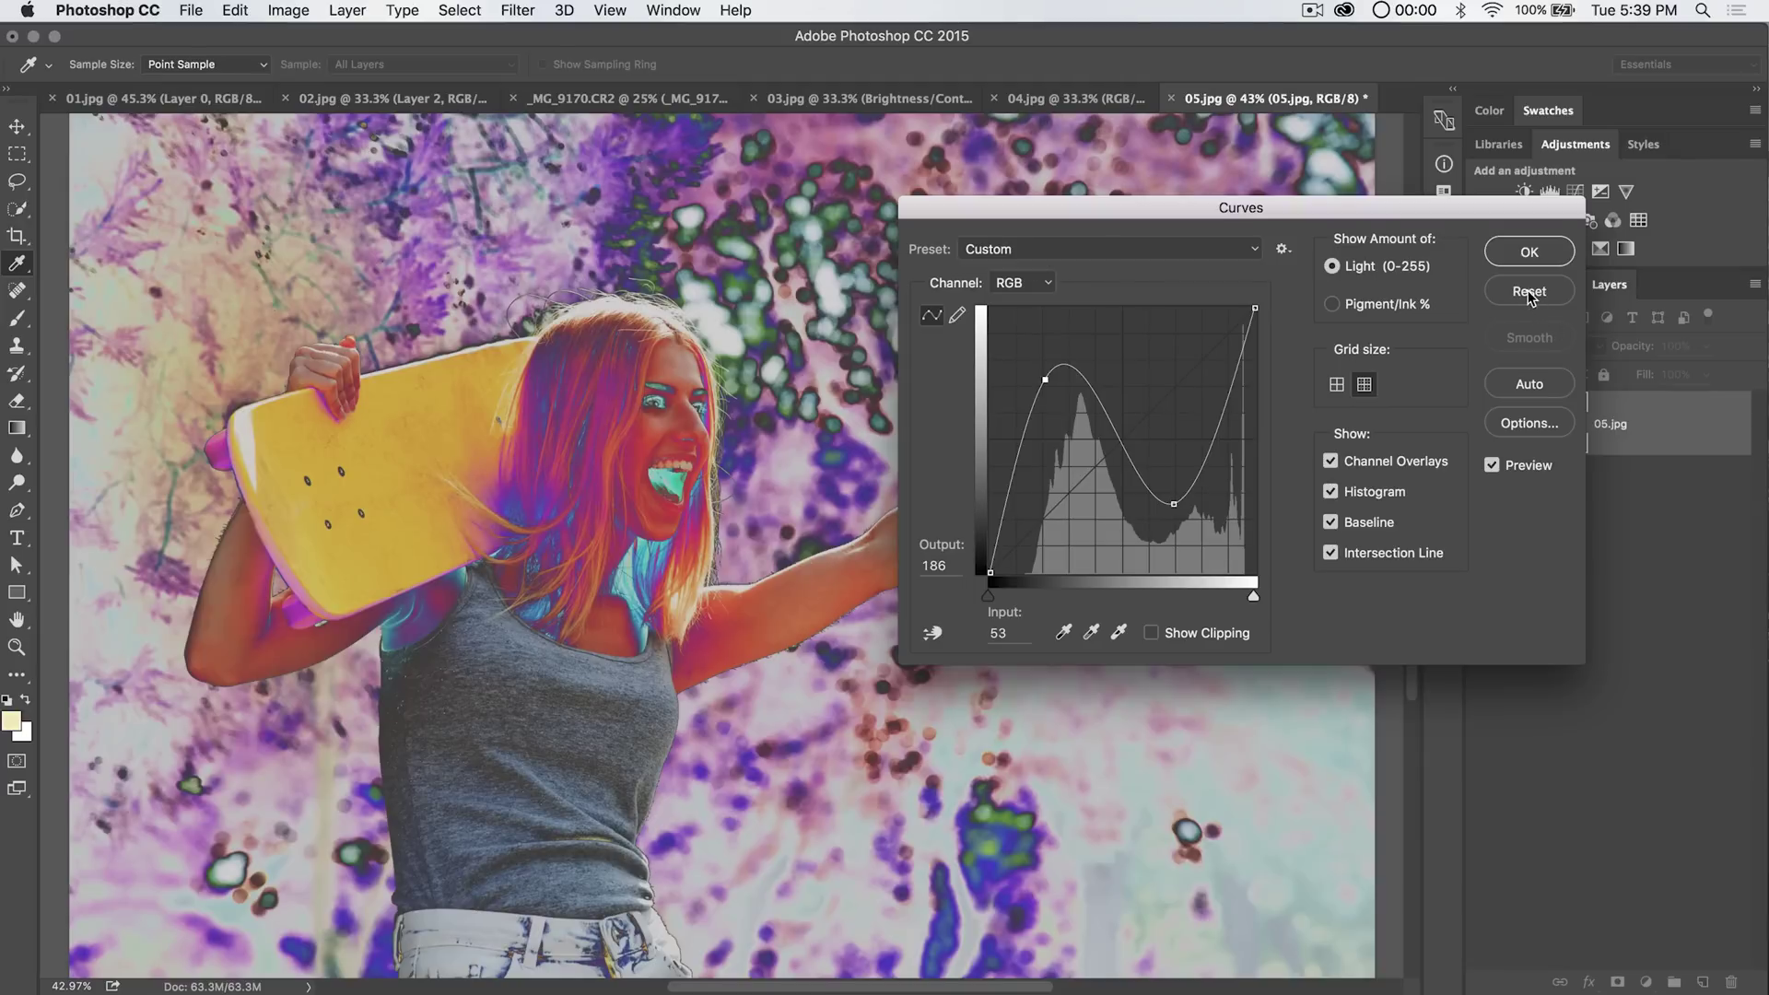
key(alt)
key(alt)
key(alt)
- Reset the curve to a straight line and toggle the histogram off and back on
alt+click(1530, 293)
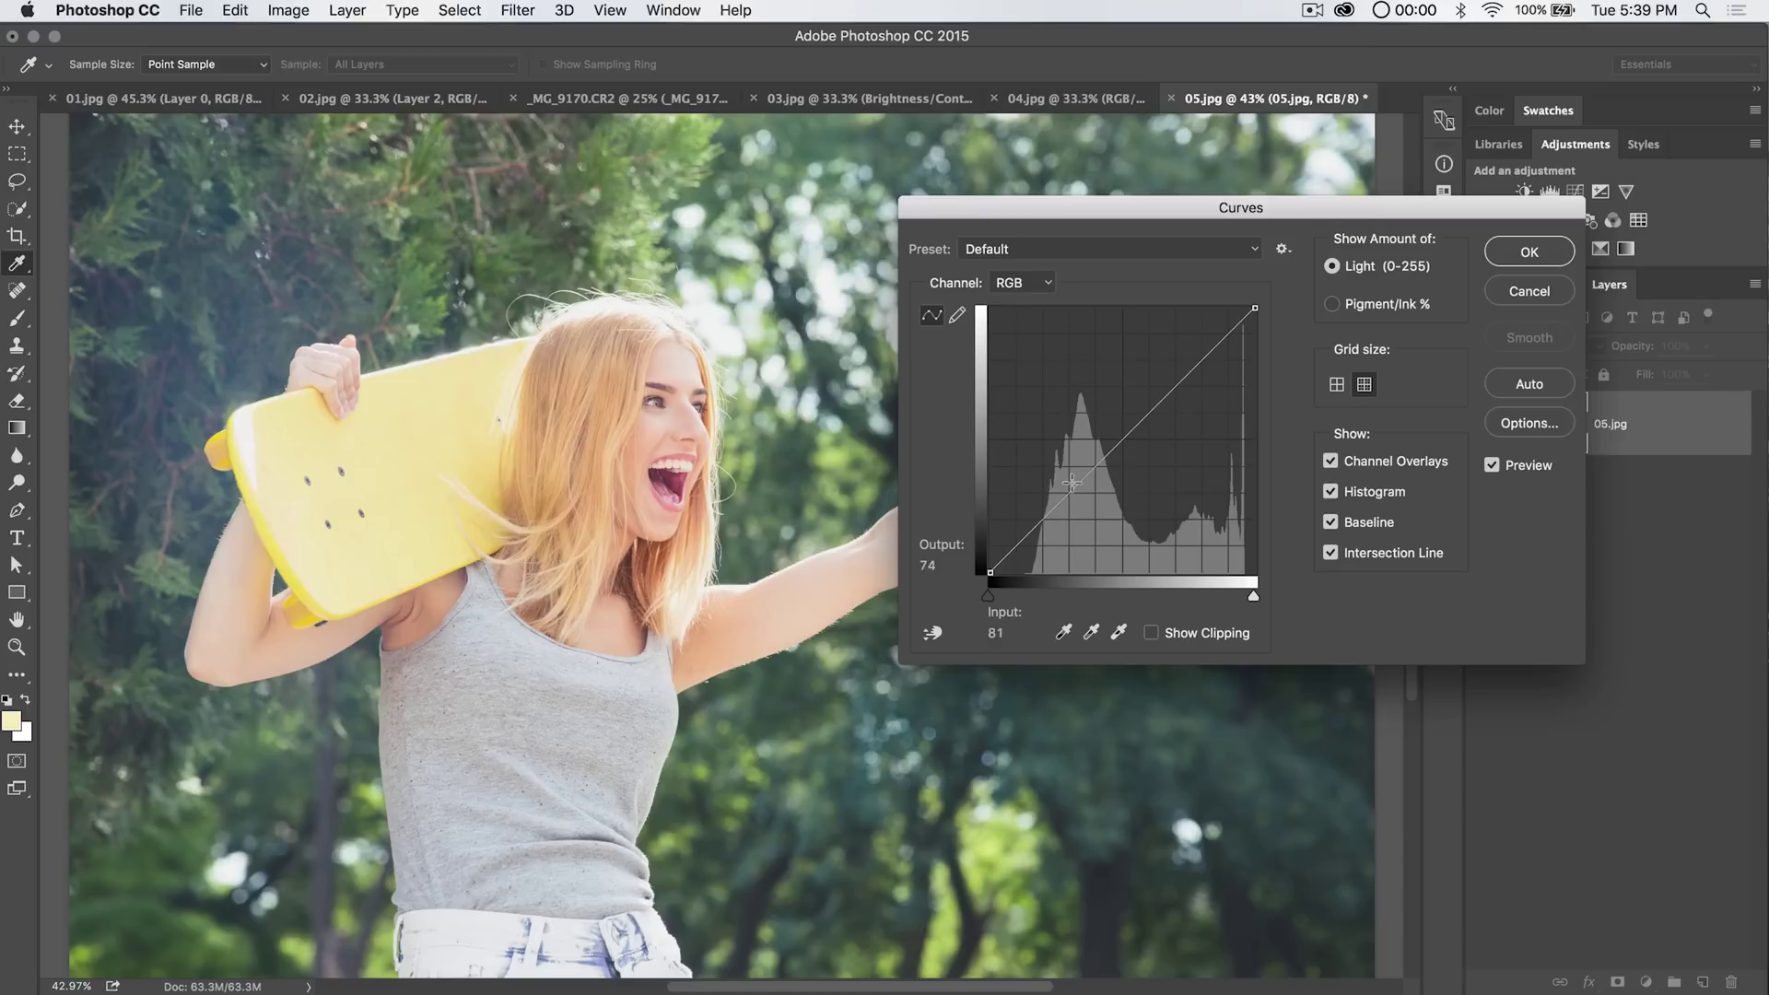
drag(1233, 221, 1206, 396)
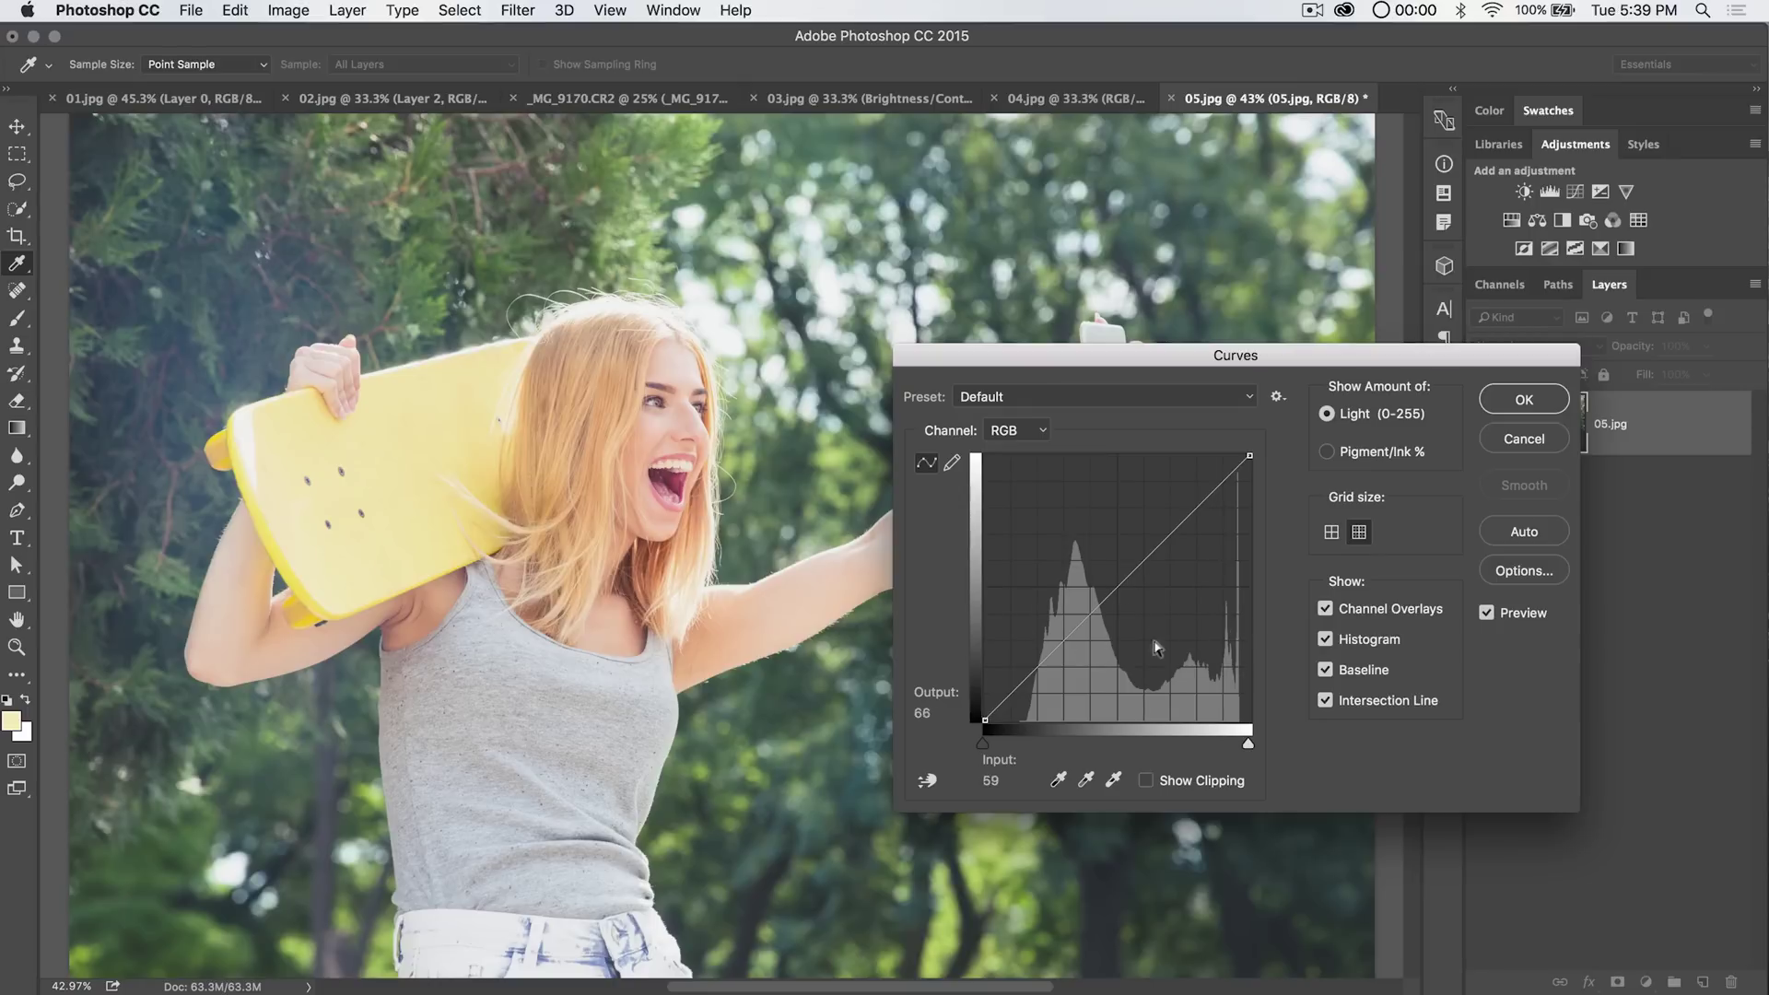
click(1325, 640)
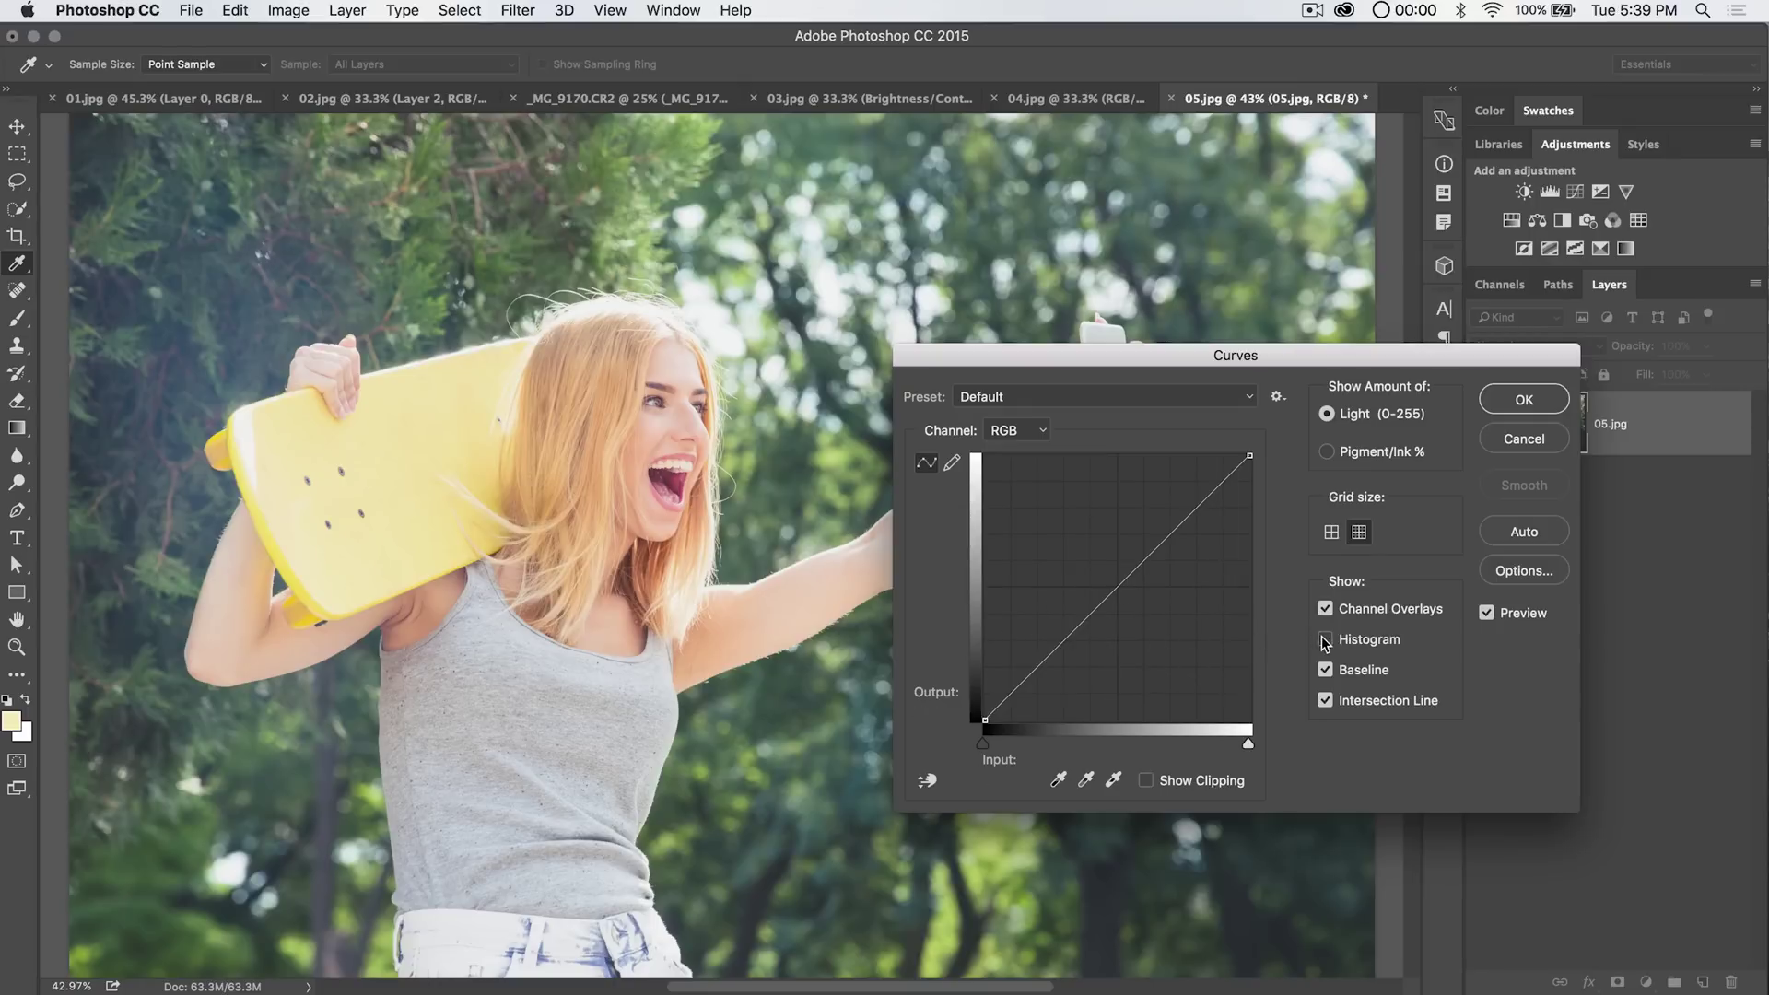
click(1325, 639)
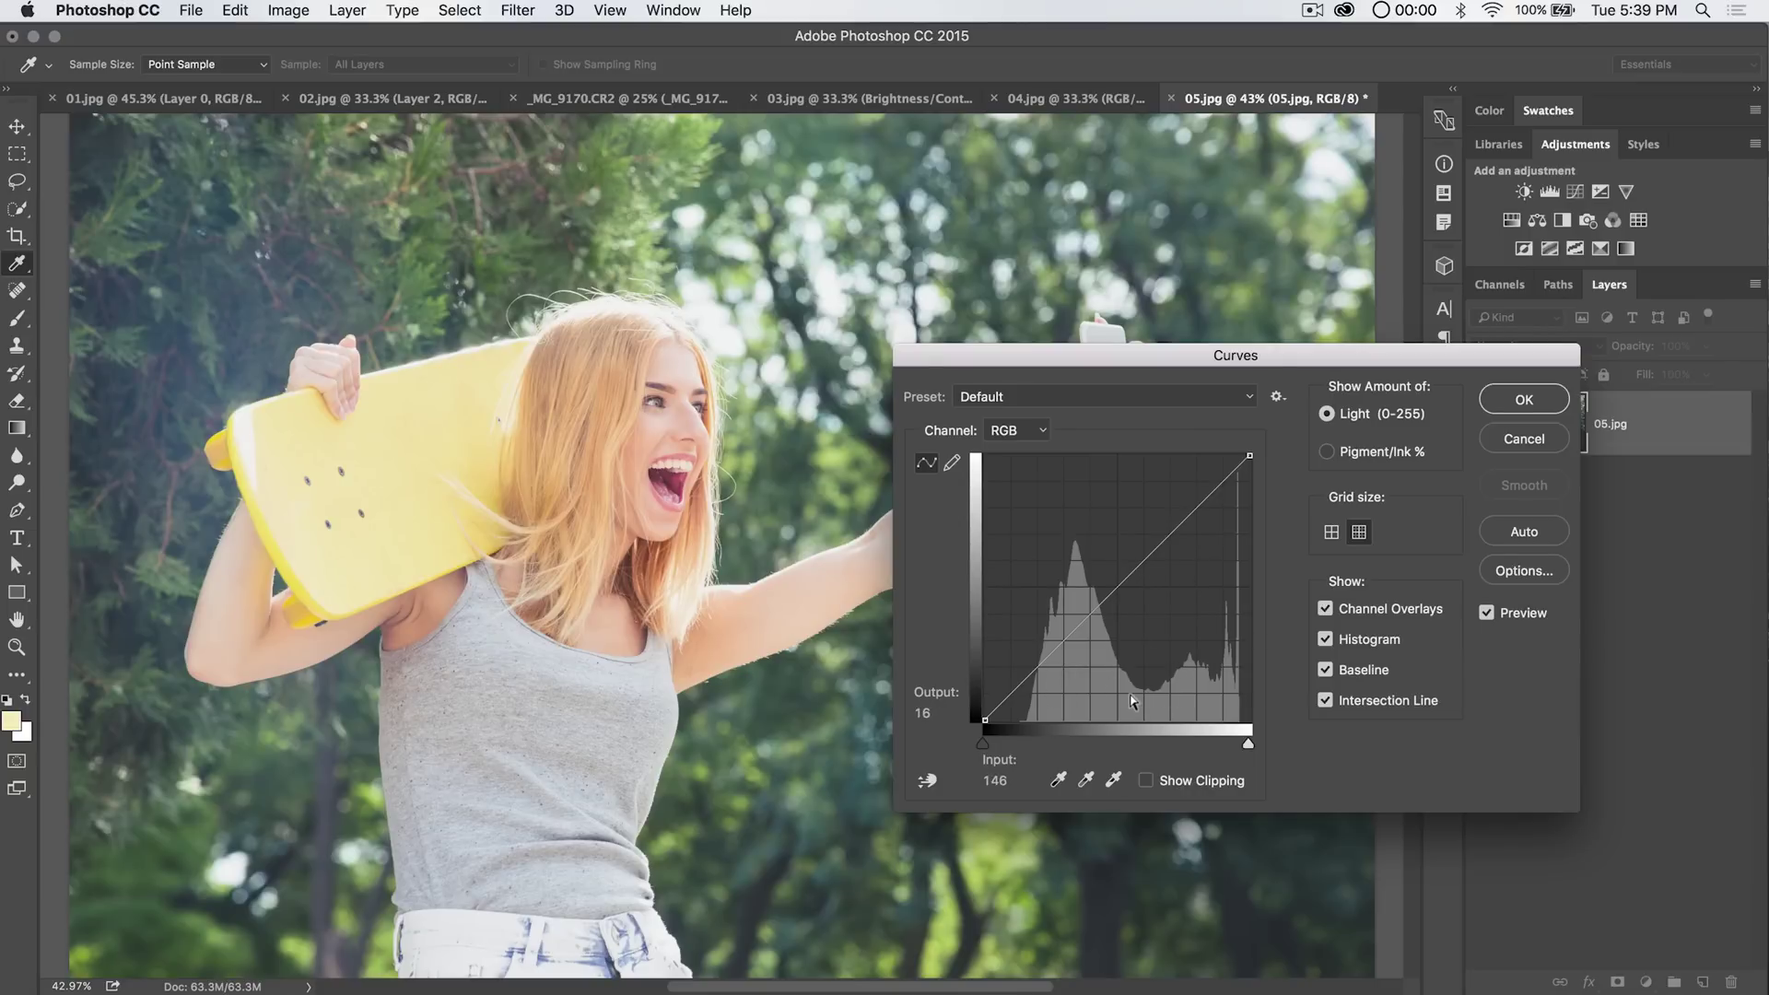
- Shape an S-curve dropping shadows 70 to 62 and lifting highlights 195 to 203
click(1060, 640)
drag(1059, 640, 1057, 655)
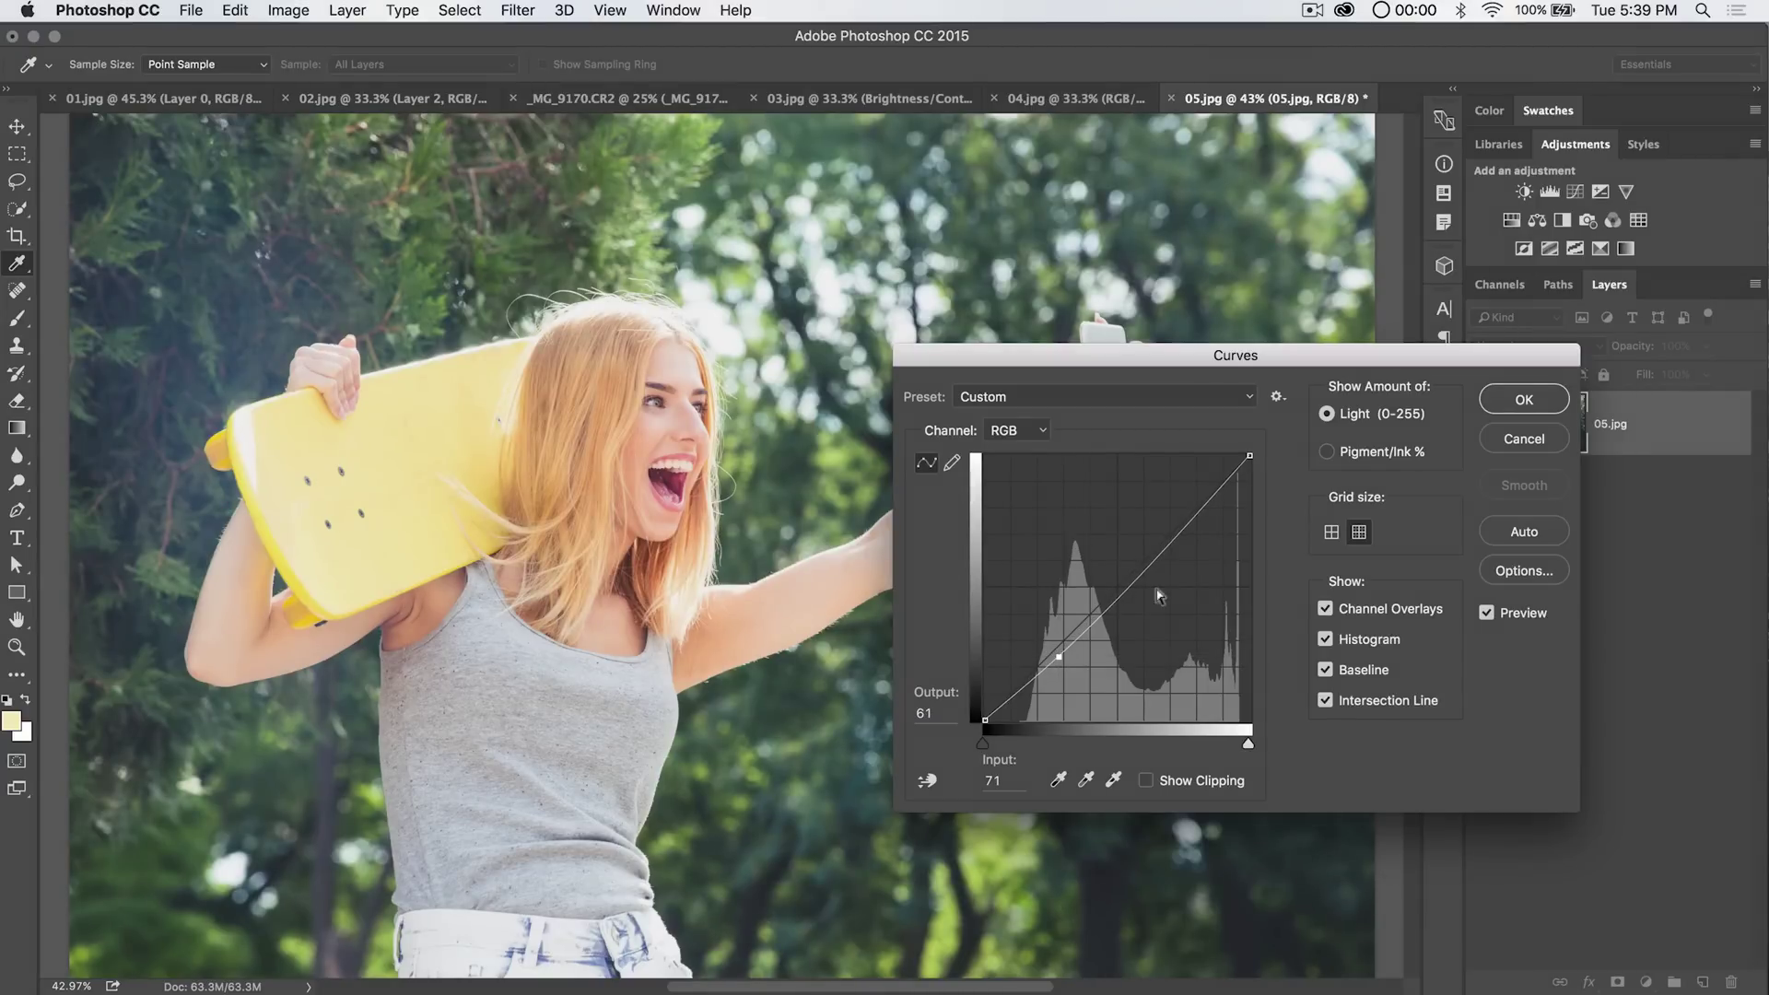
drag(1181, 520, 1188, 509)
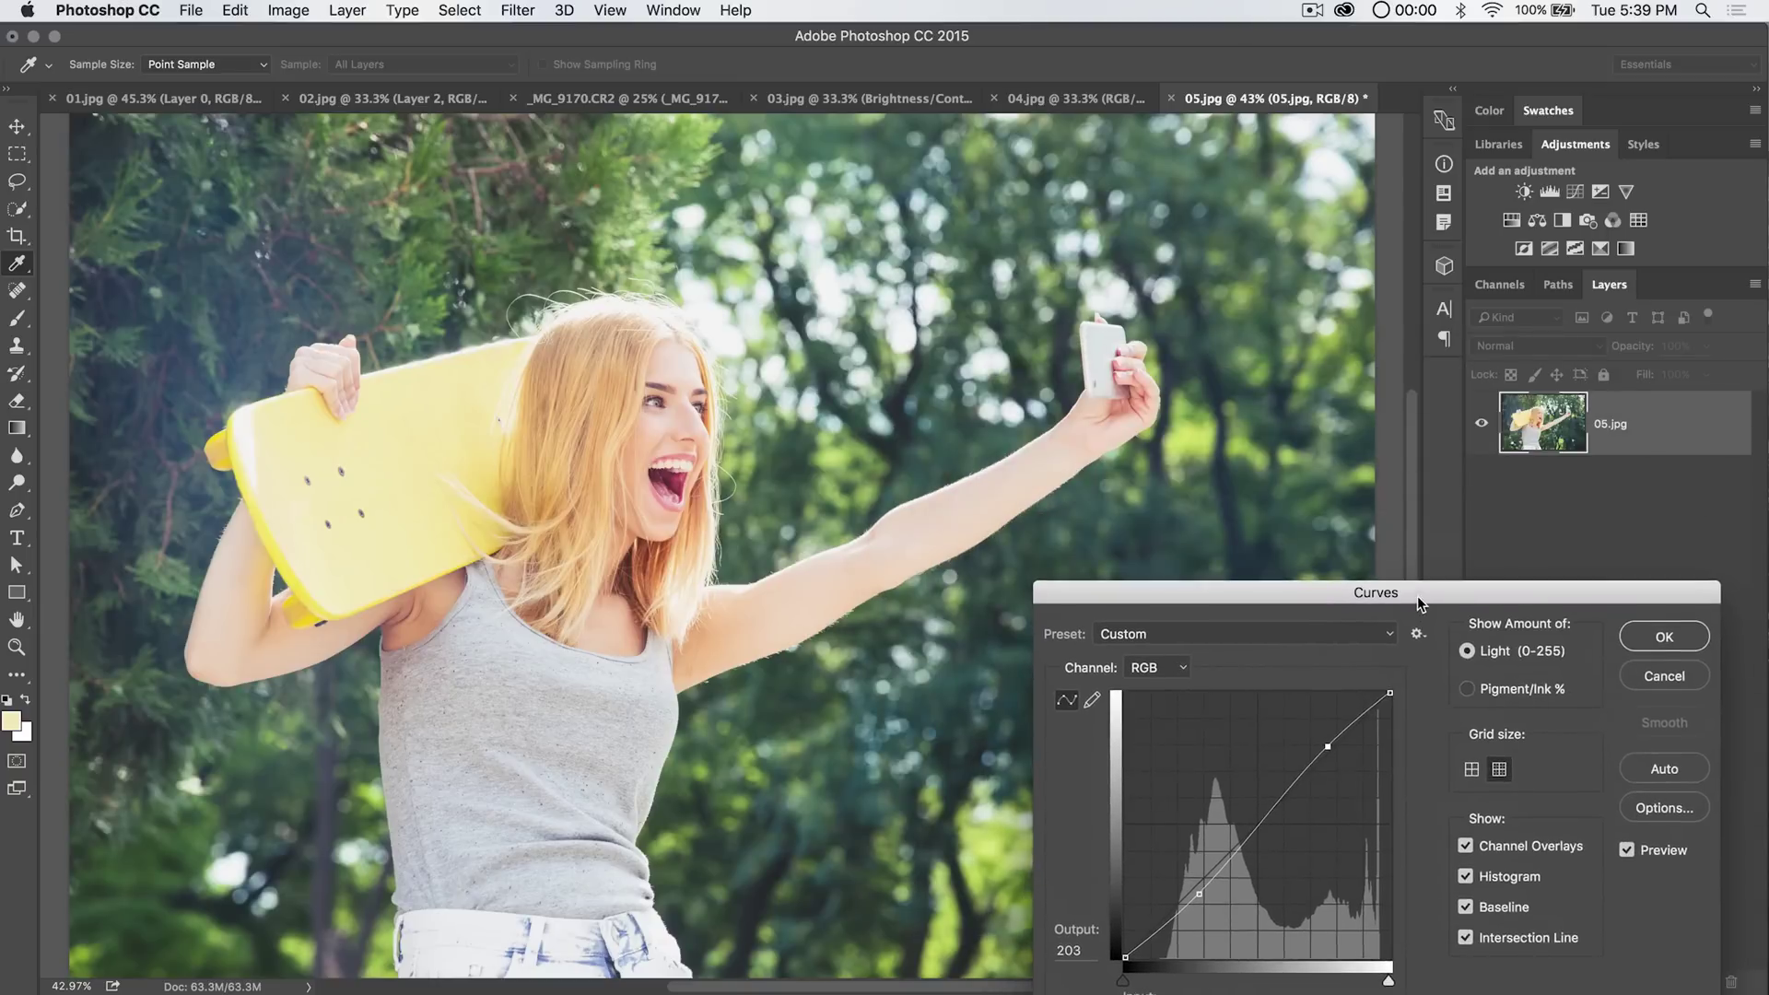
drag(1418, 601, 1330, 394)
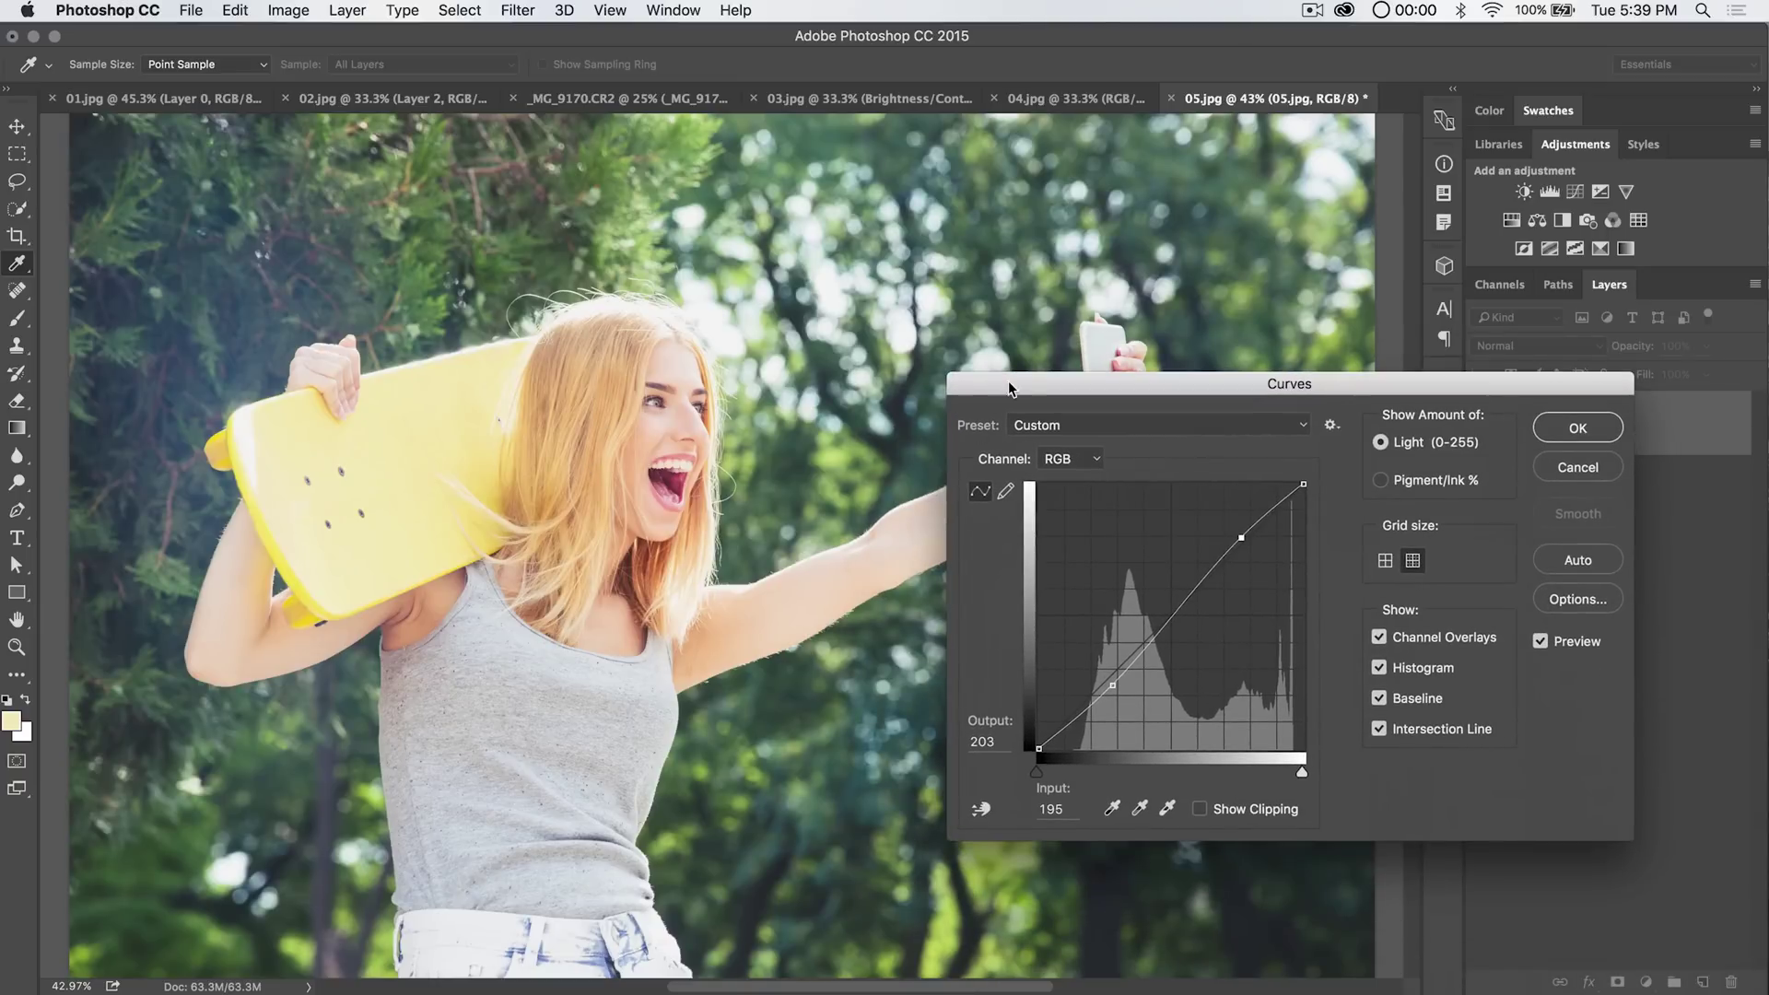
drag(1008, 380, 852, 316)
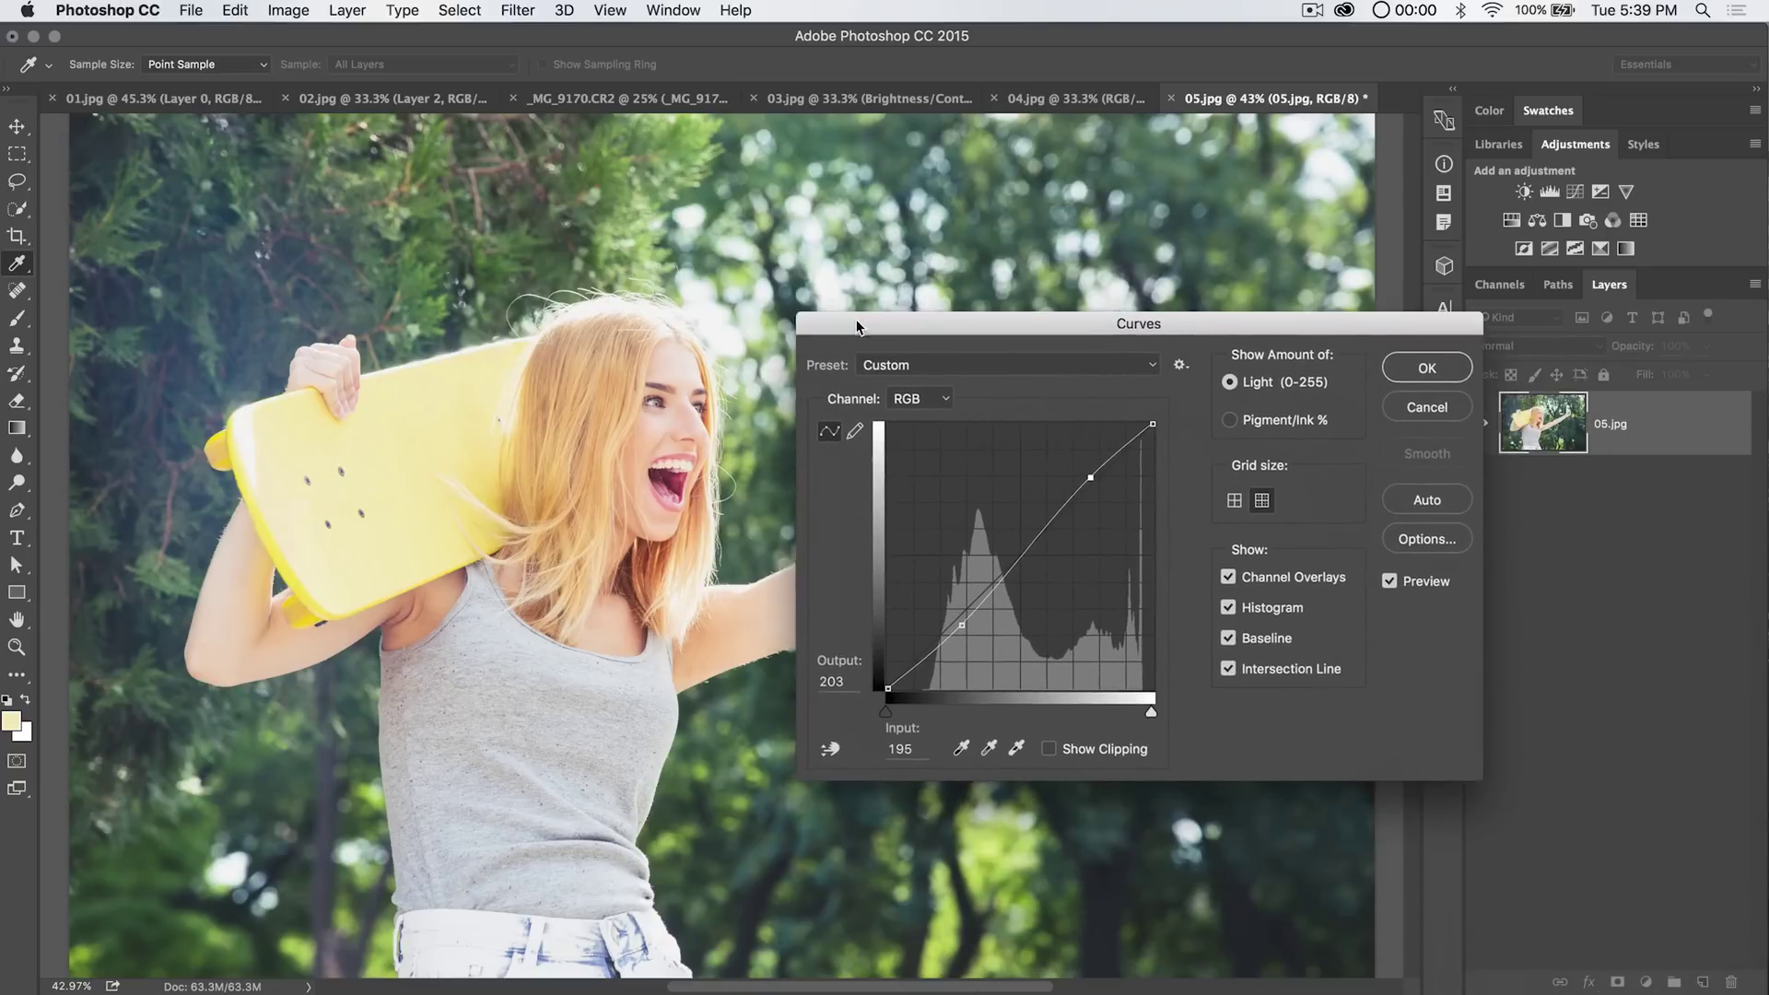
- Reset the curve and try the Increase Contrast (RGB) preset
alt+click(1435, 405)
click(1002, 363)
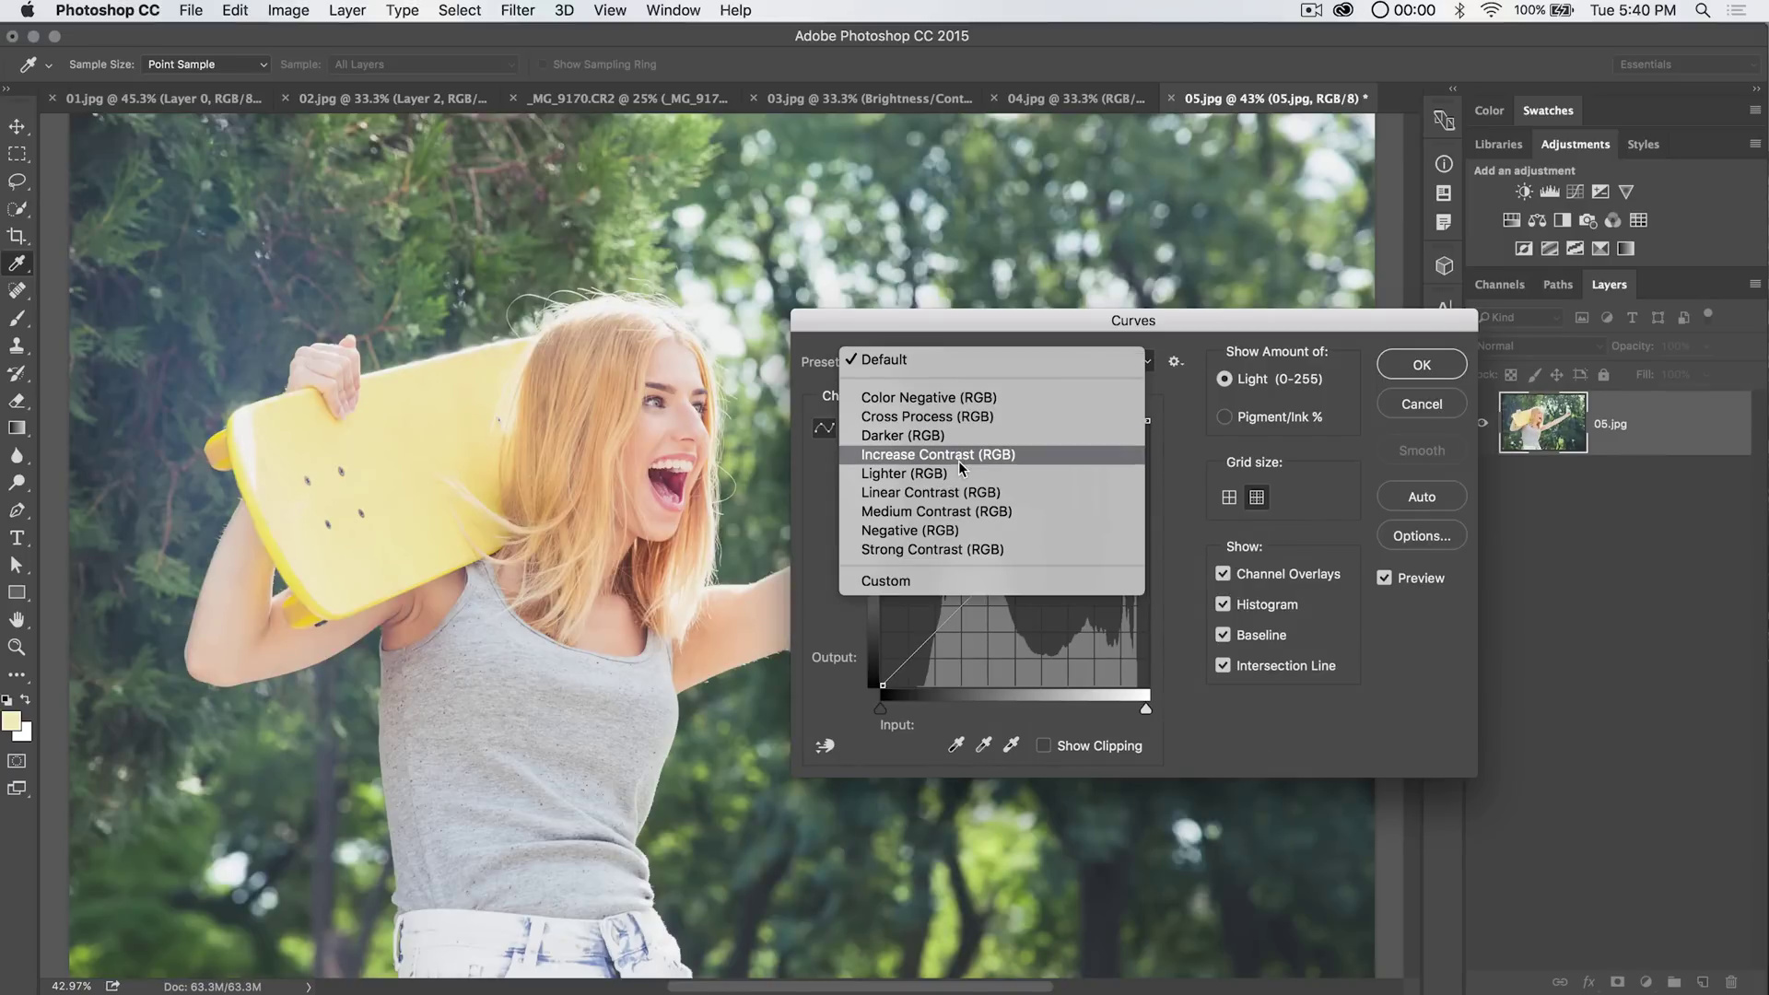
click(960, 468)
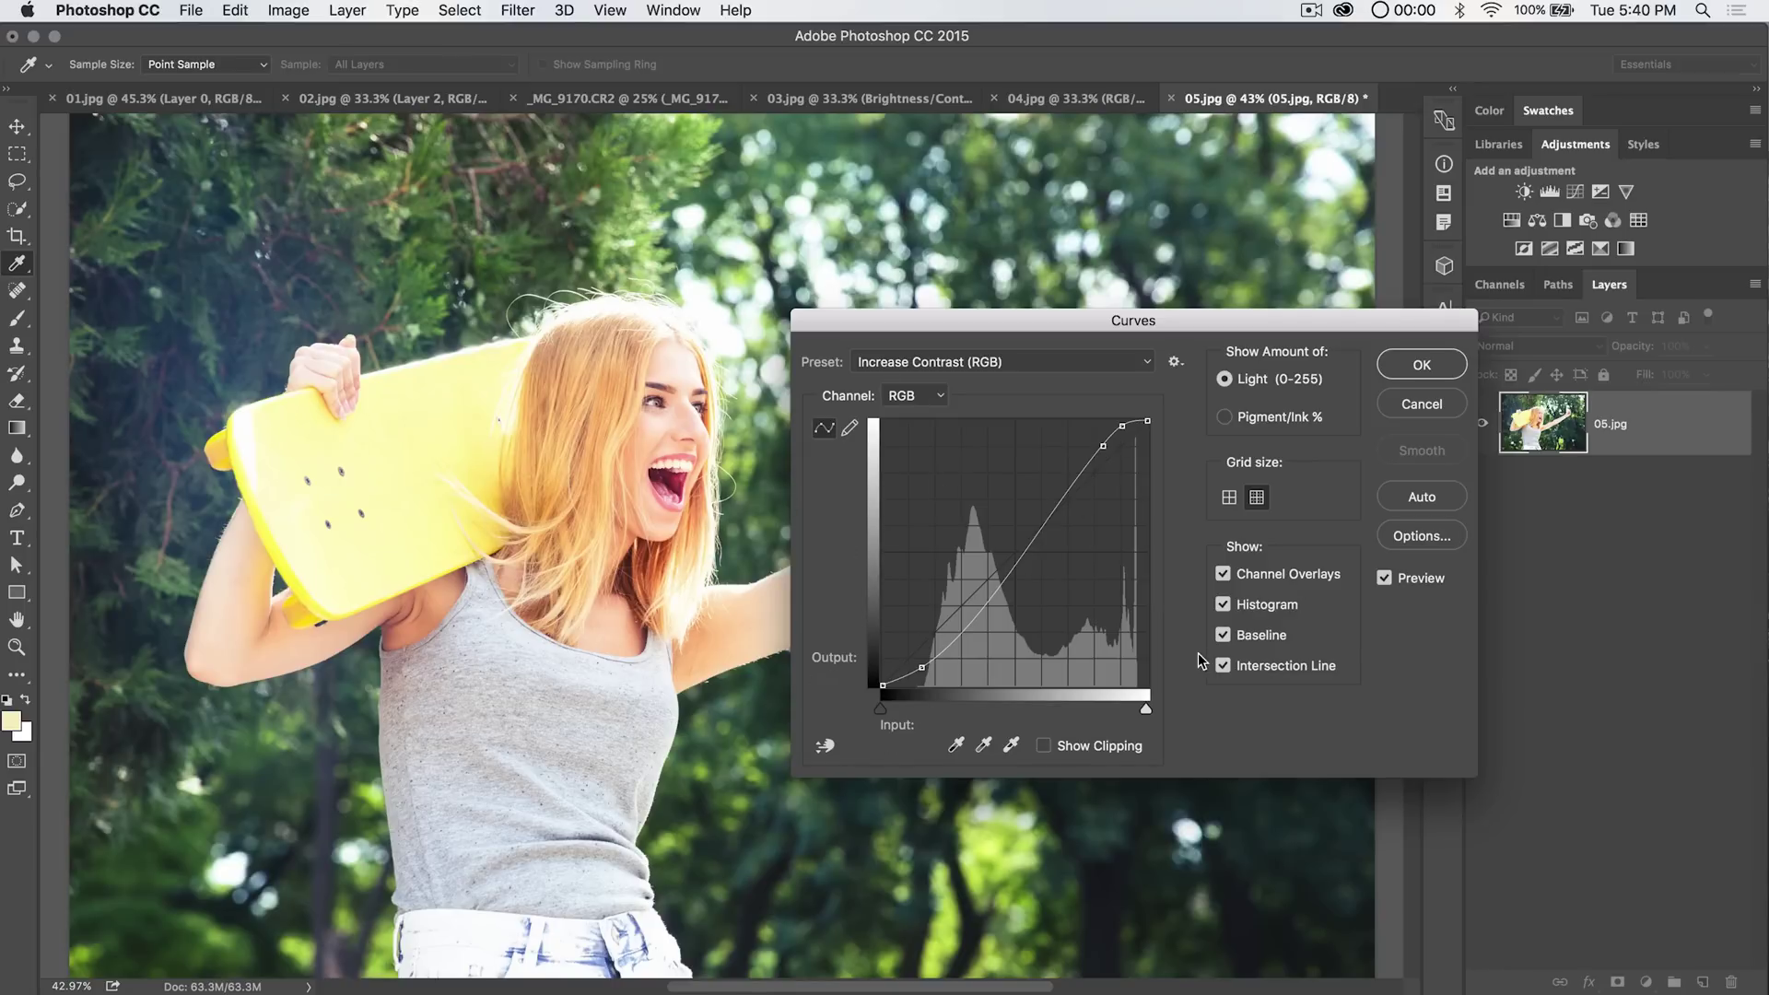
- Build a steeper S-curve mapping 73 to 44 and 198 to 193, and apply it to 05.jpg
alt+click(1421, 403)
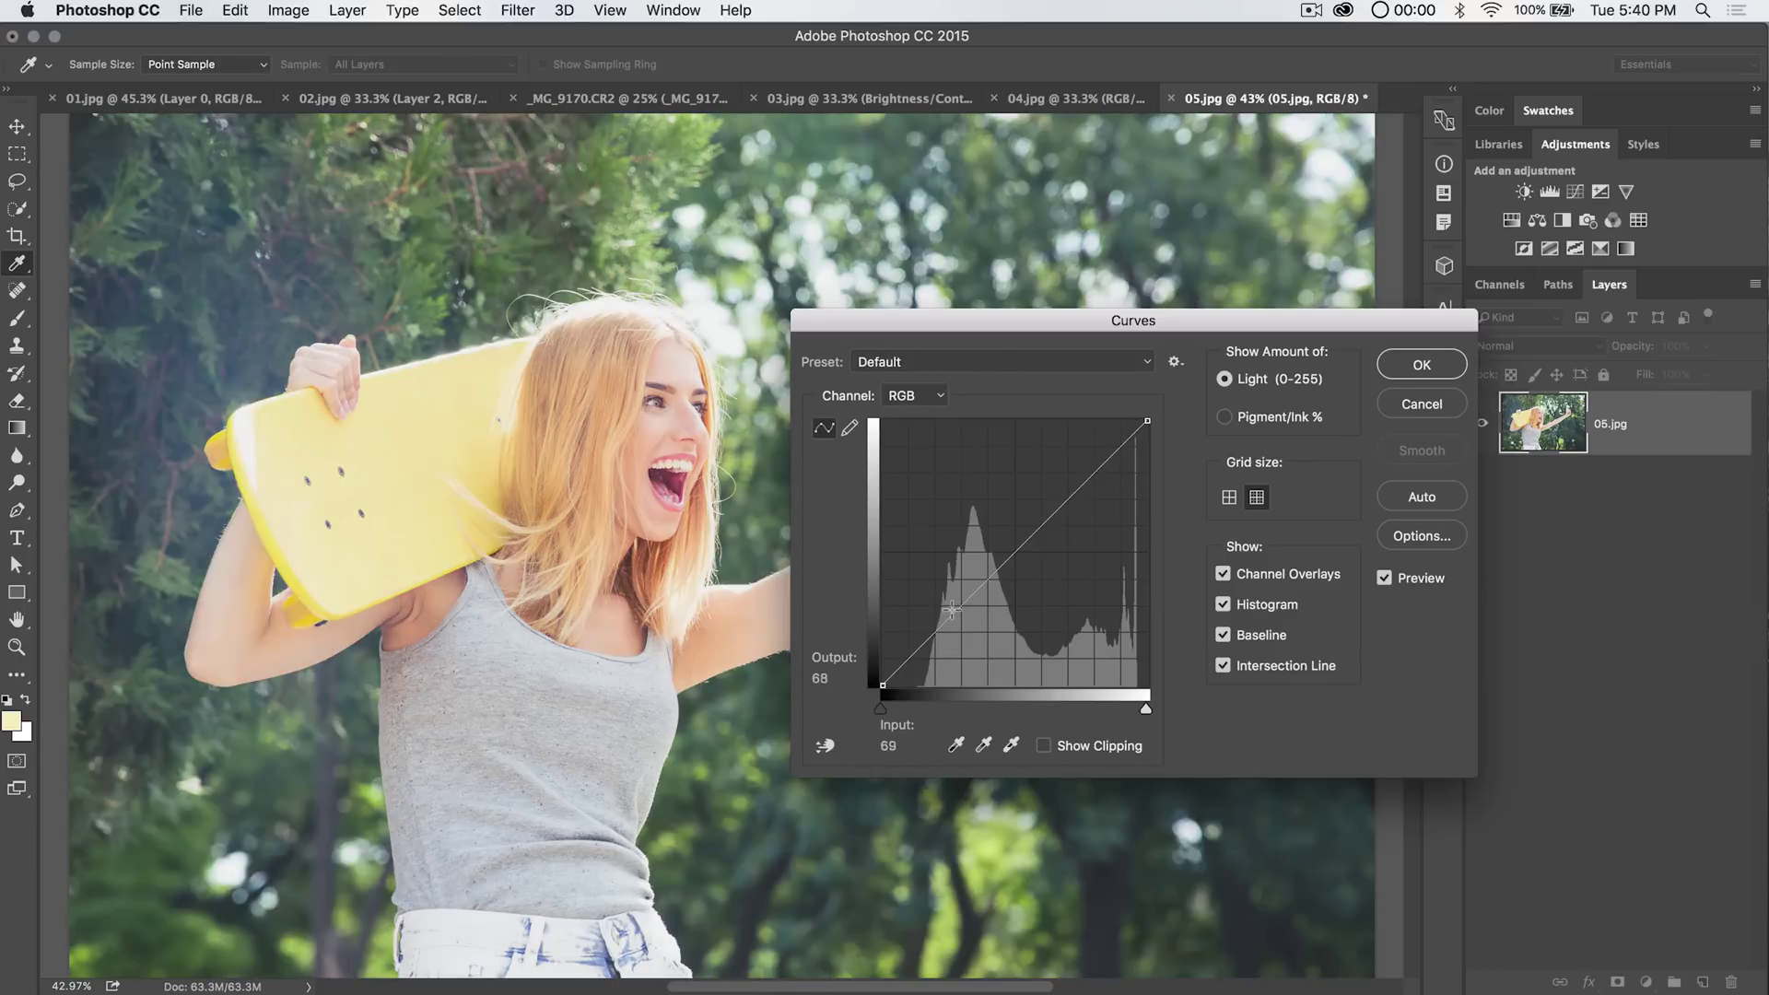
drag(953, 609, 955, 621)
drag(1075, 486, 1322, 865)
drag(956, 604, 960, 639)
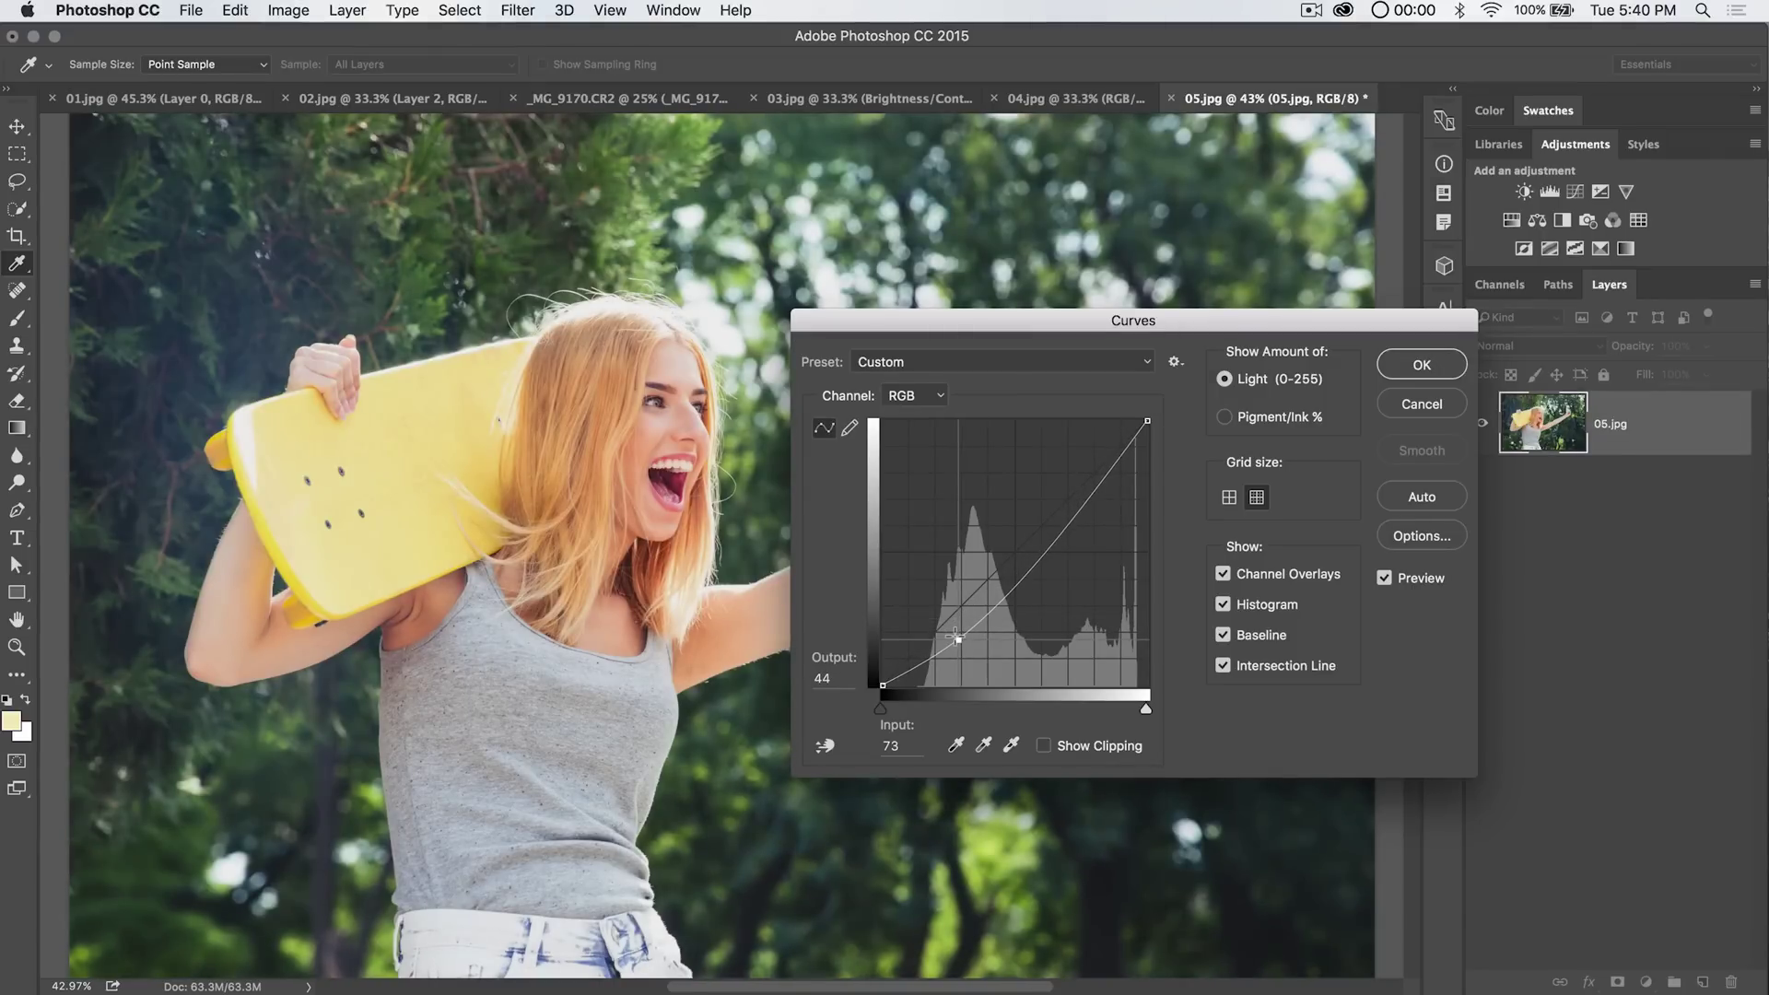
mouse_move(1084, 491)
mouse_down()
mouse_move(1088, 453)
mouse_move(1084, 477)
mouse_up()
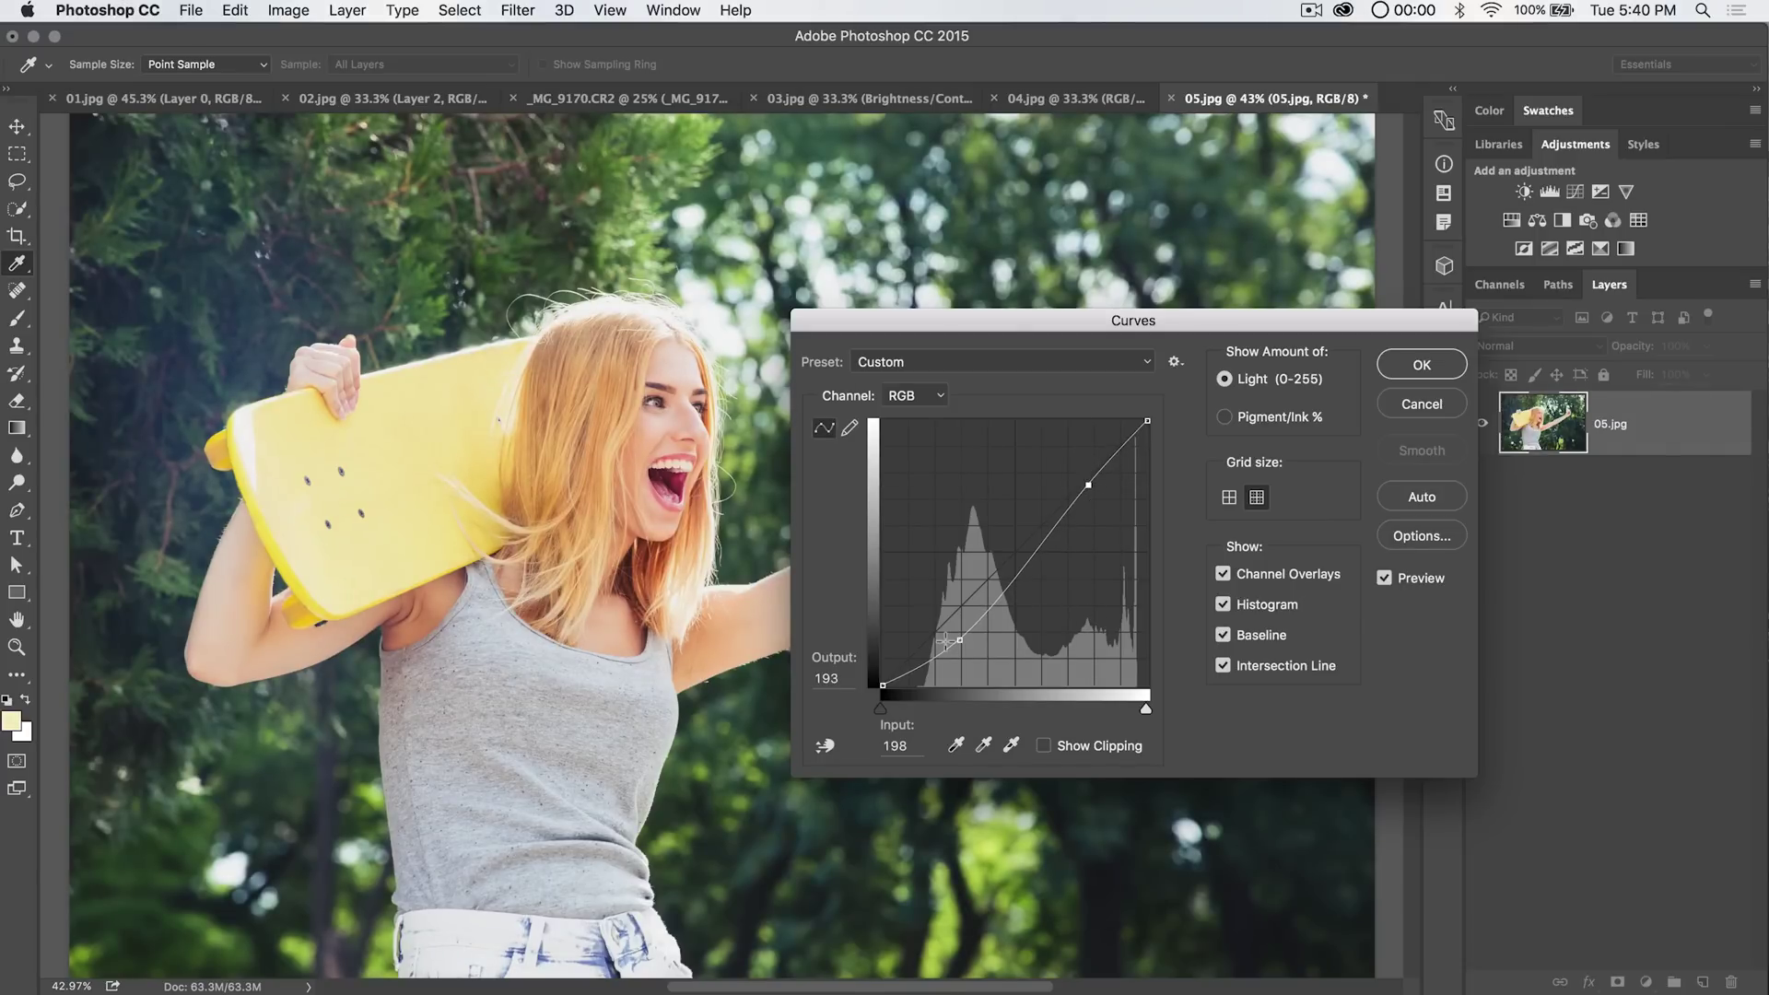
click(1421, 363)
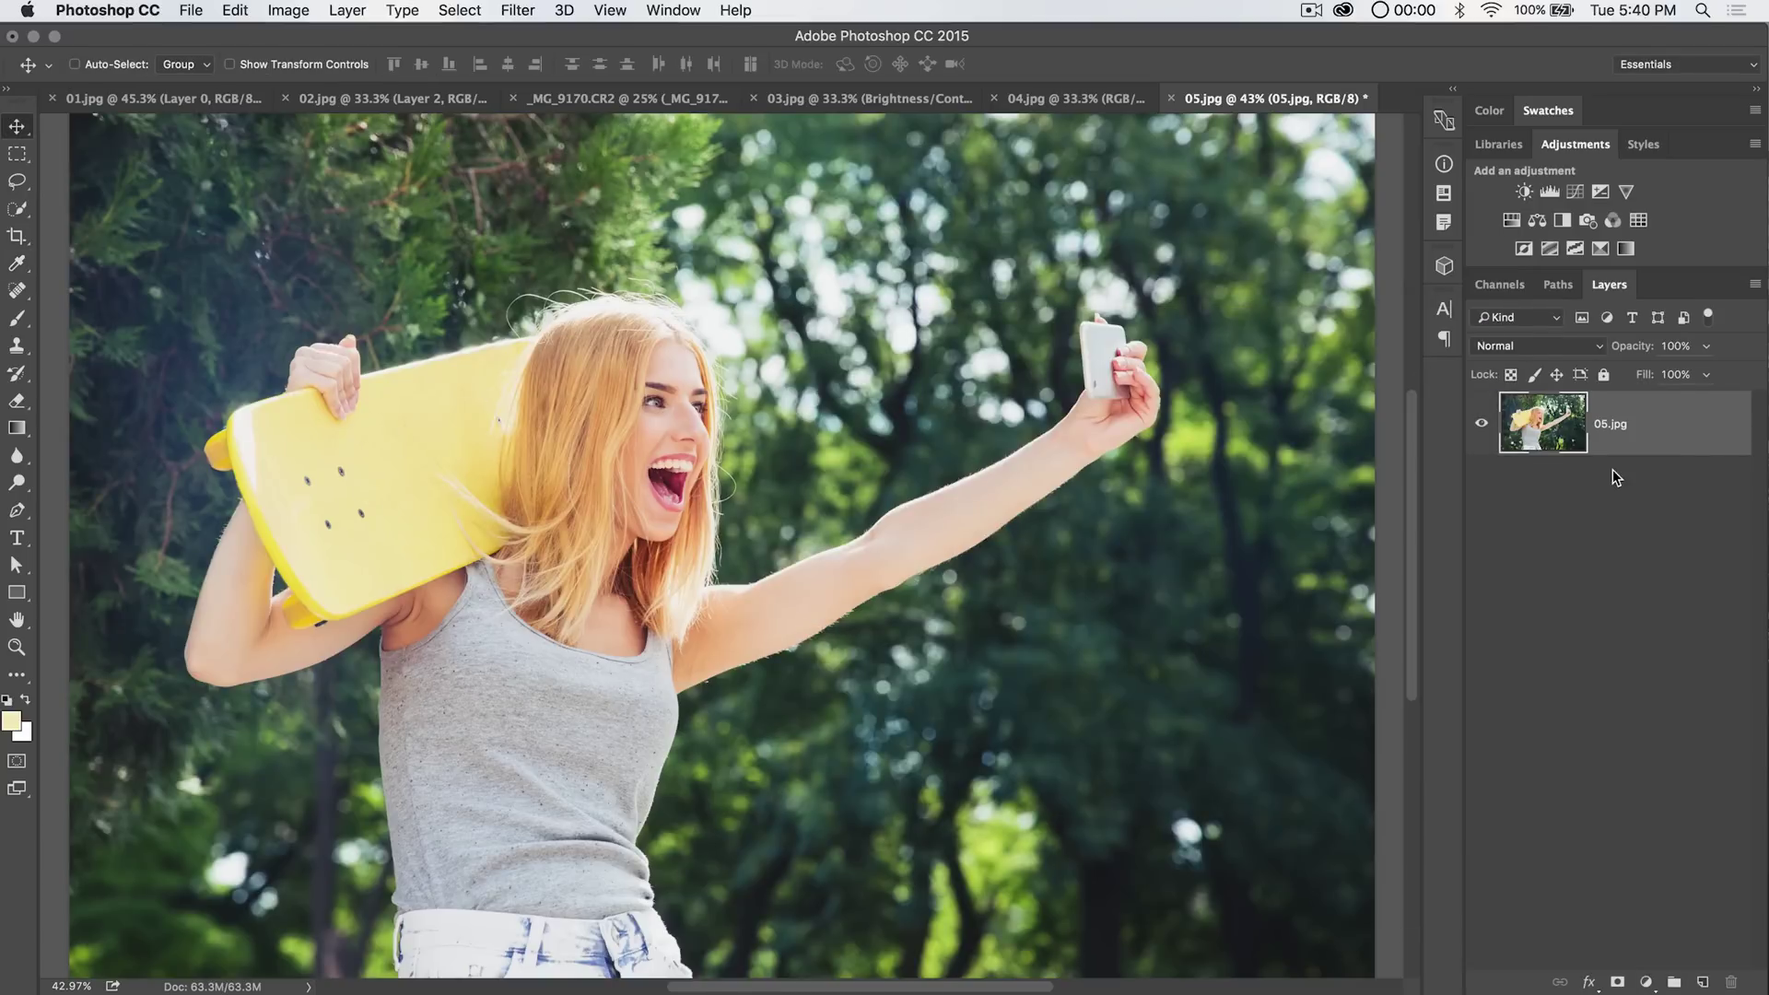
- In a new Curves dialog on 05.jpg, sketch a freehand curve with the pencil
click(284, 9)
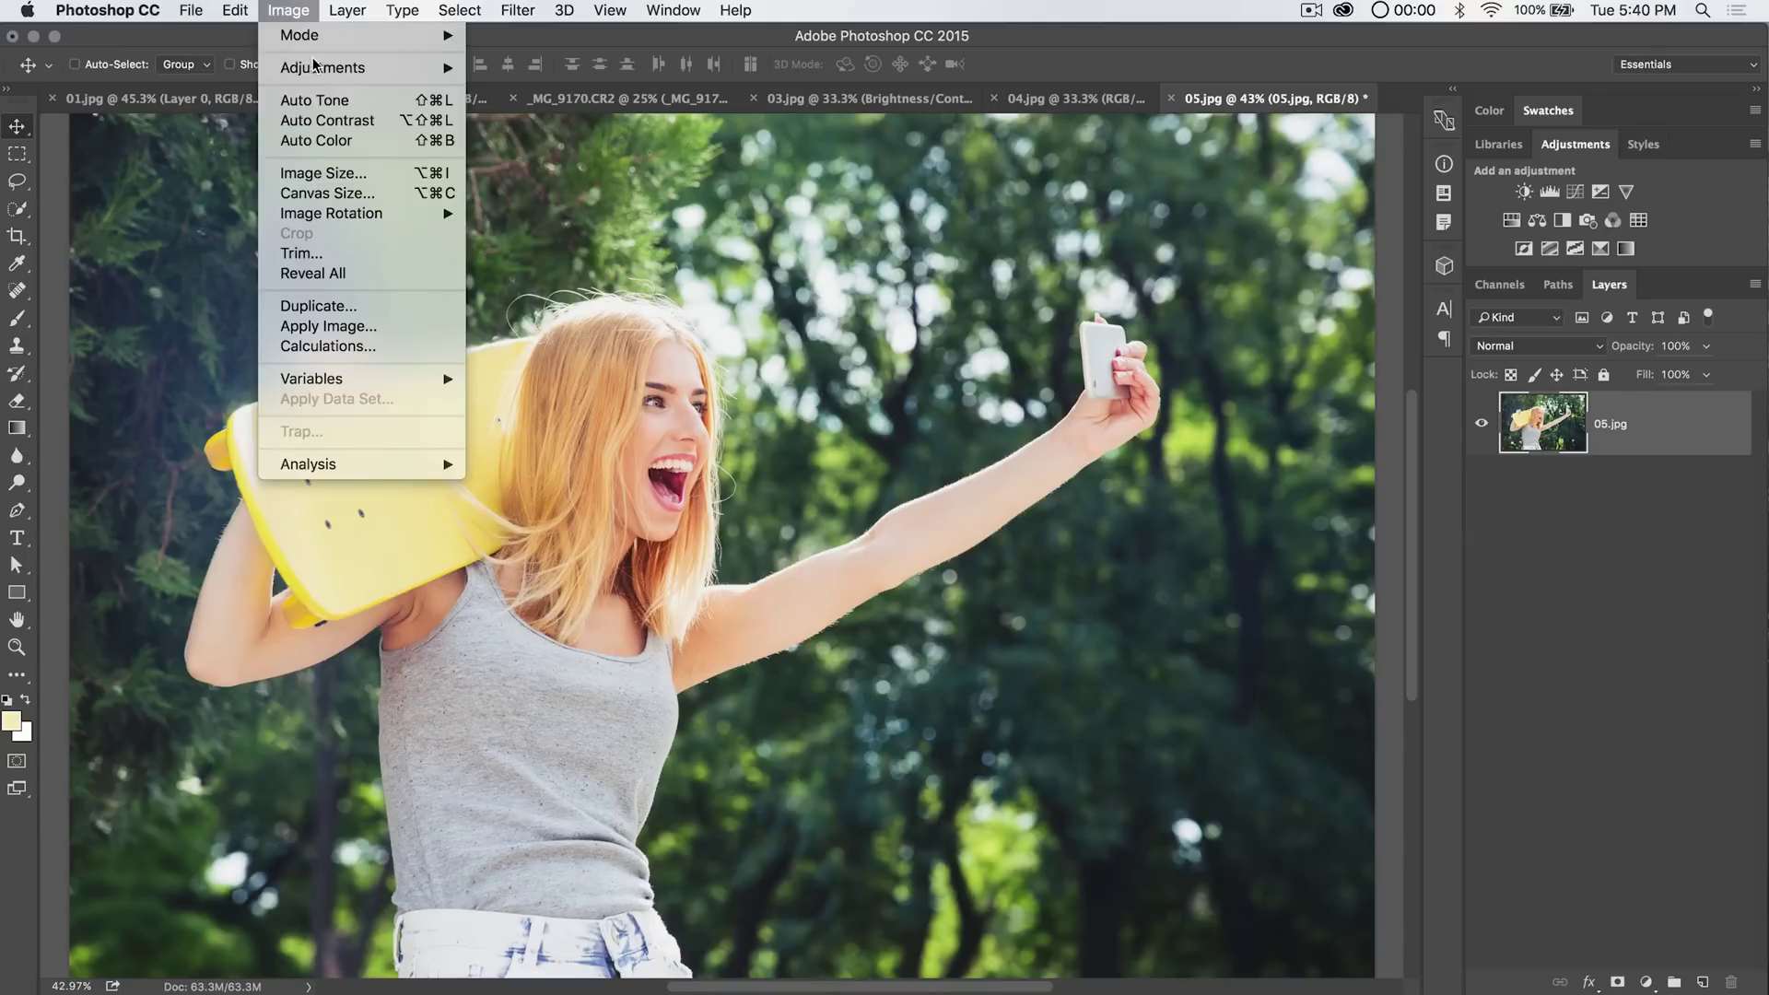
mouse_move(318, 68)
click(572, 107)
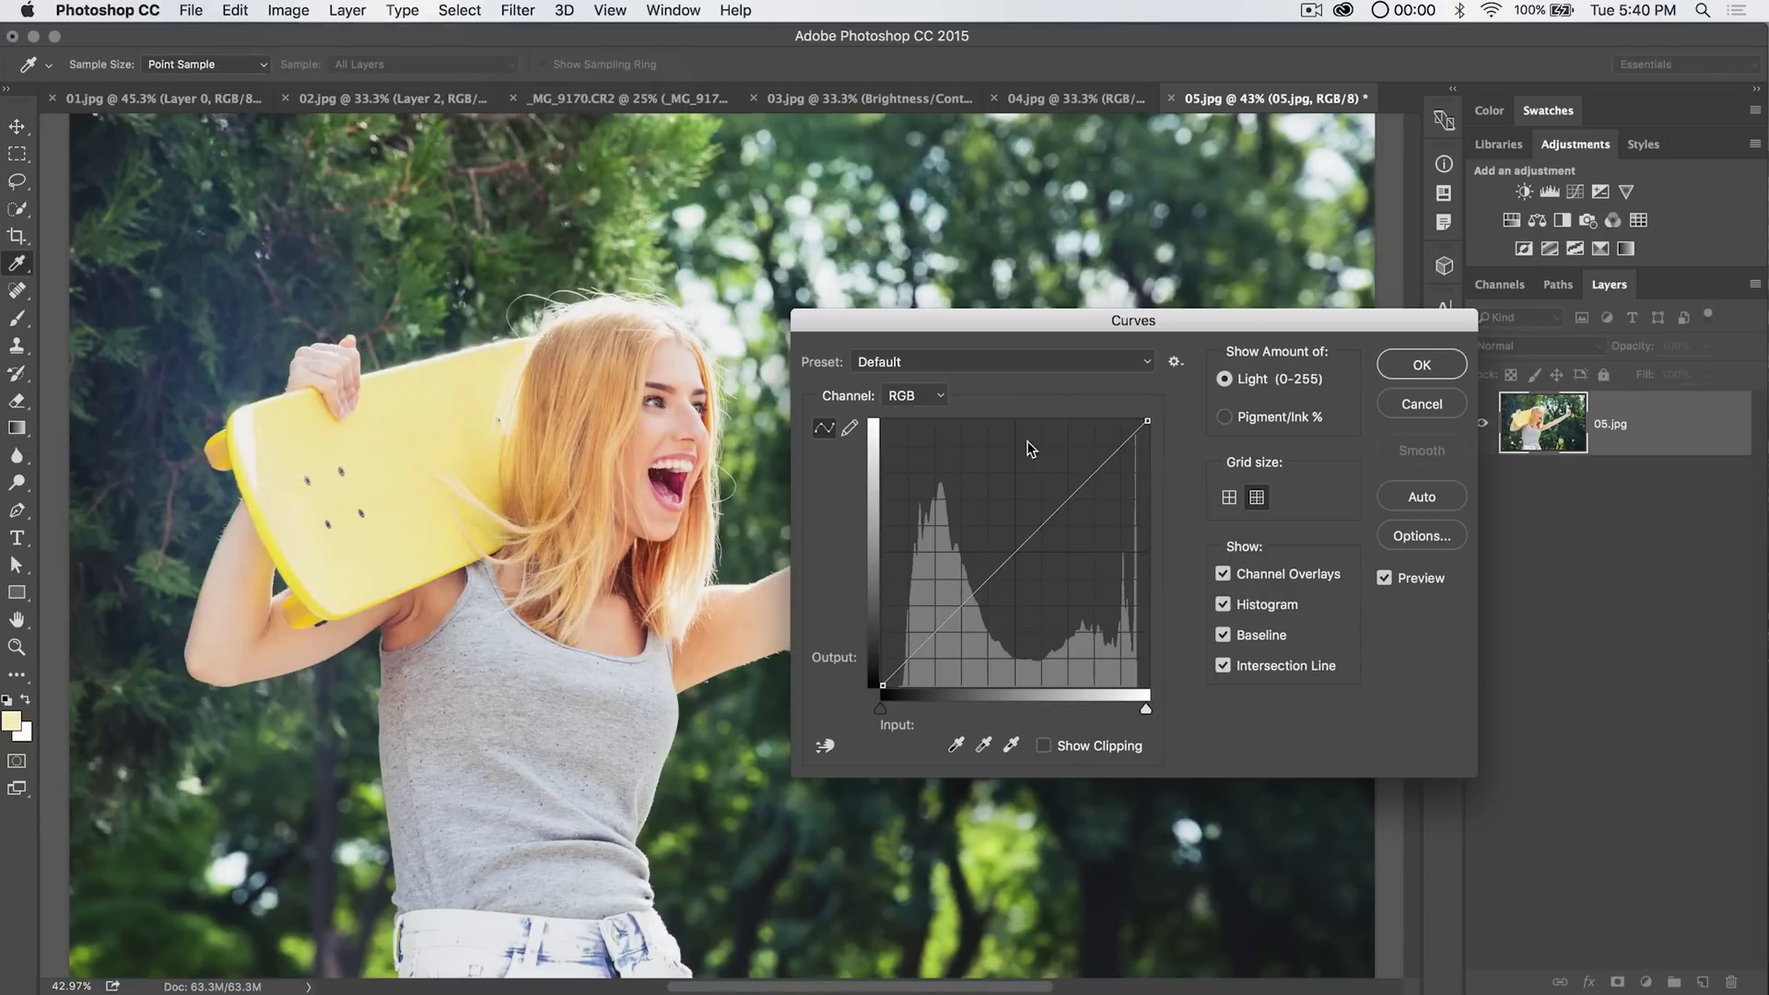
click(849, 430)
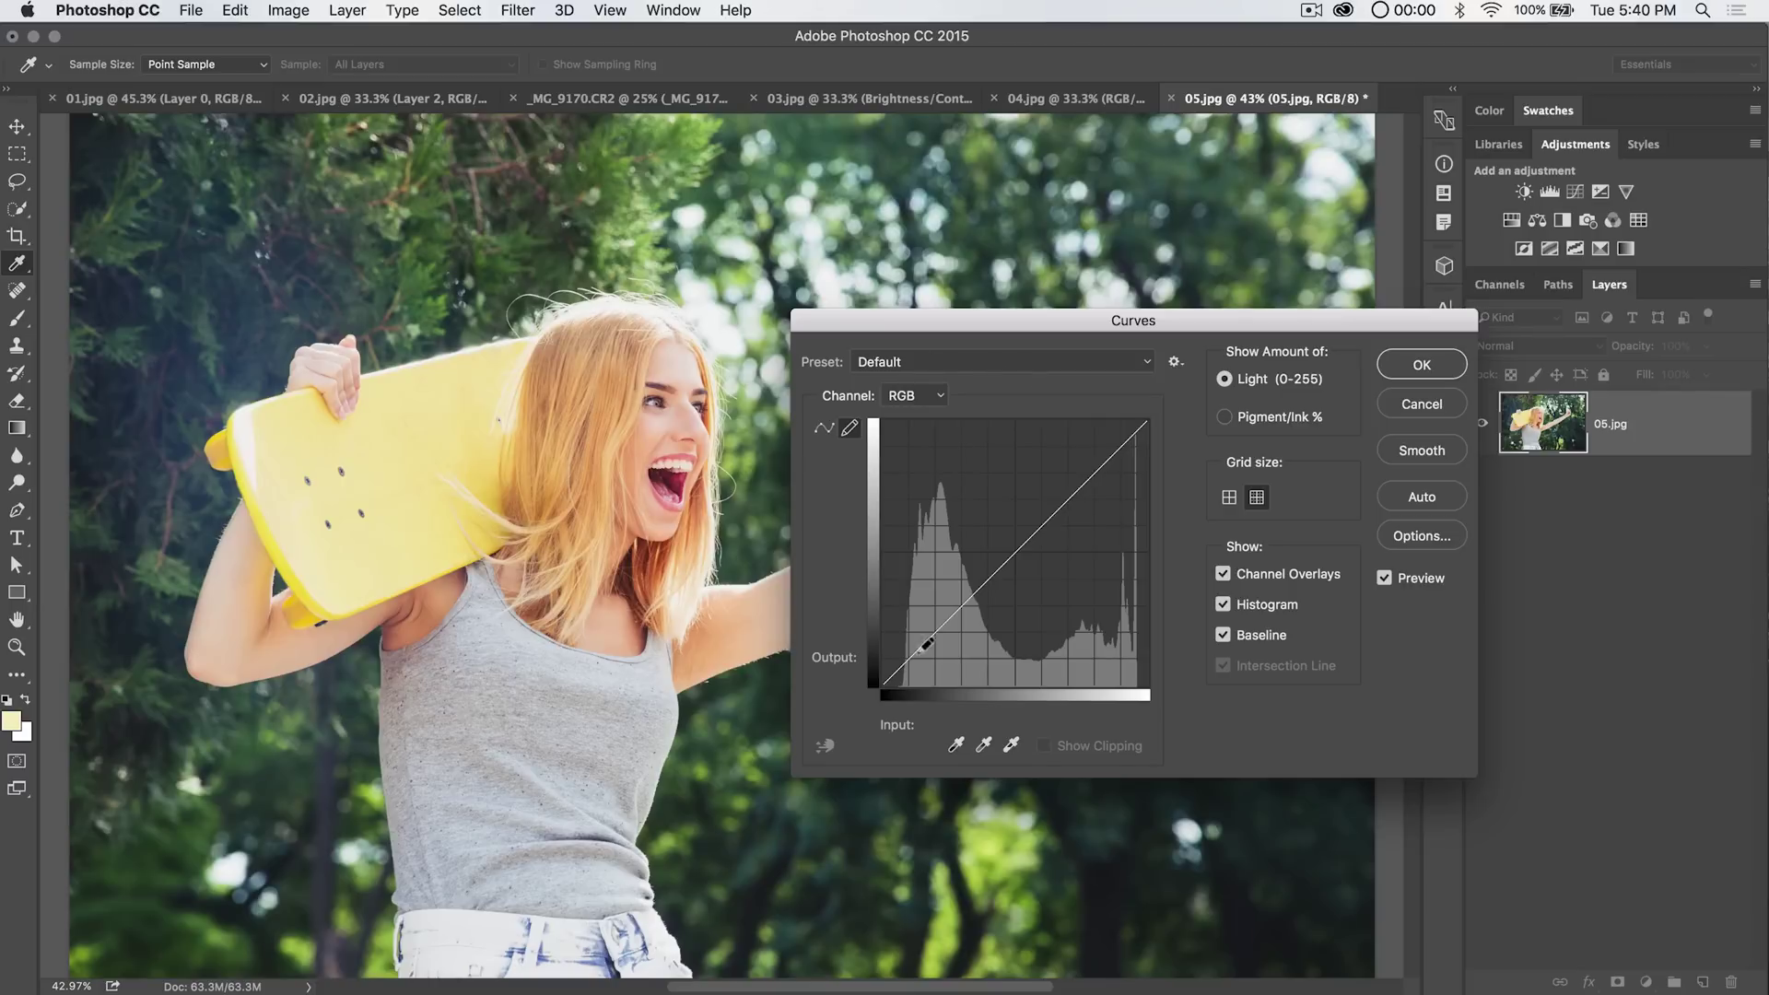
mouse_move(885, 679)
mouse_down()
mouse_move(955, 627)
mouse_move(1067, 471)
mouse_move(1147, 426)
mouse_up()
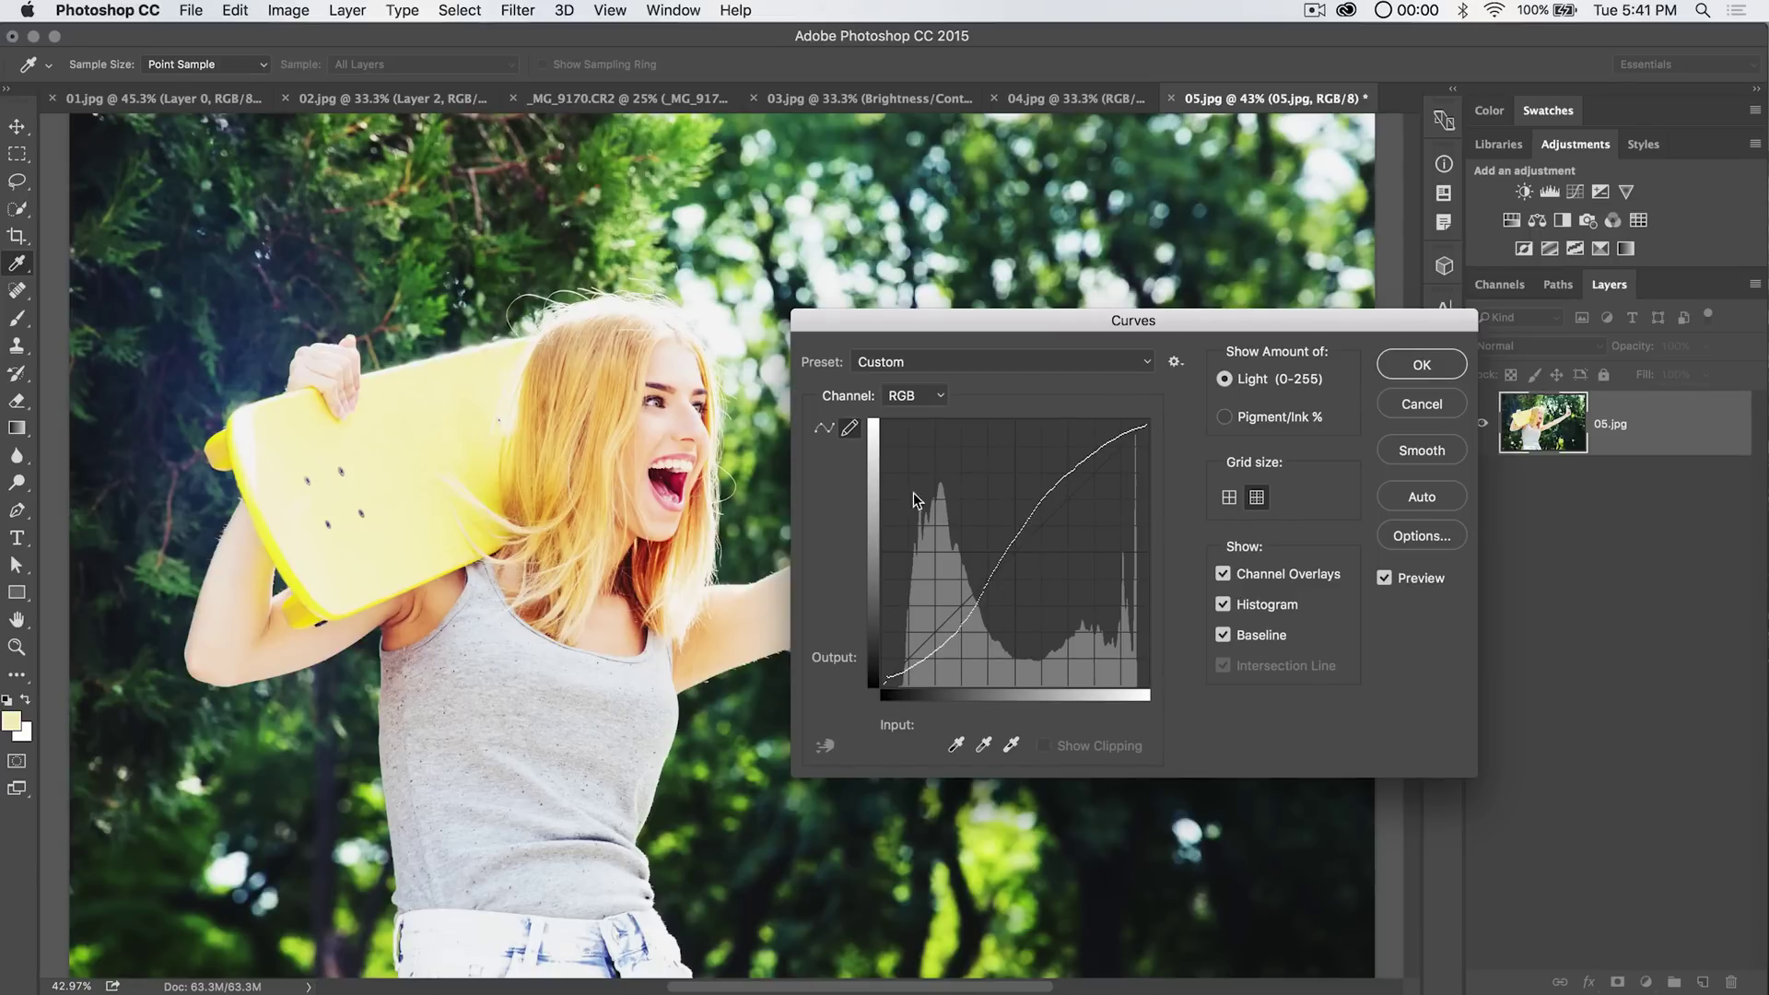
- Smooth the hand-drawn curve repeatedly, then reset it to the Default straight line
click(1420, 456)
click(1420, 455)
click(1419, 455)
click(1420, 456)
click(1422, 453)
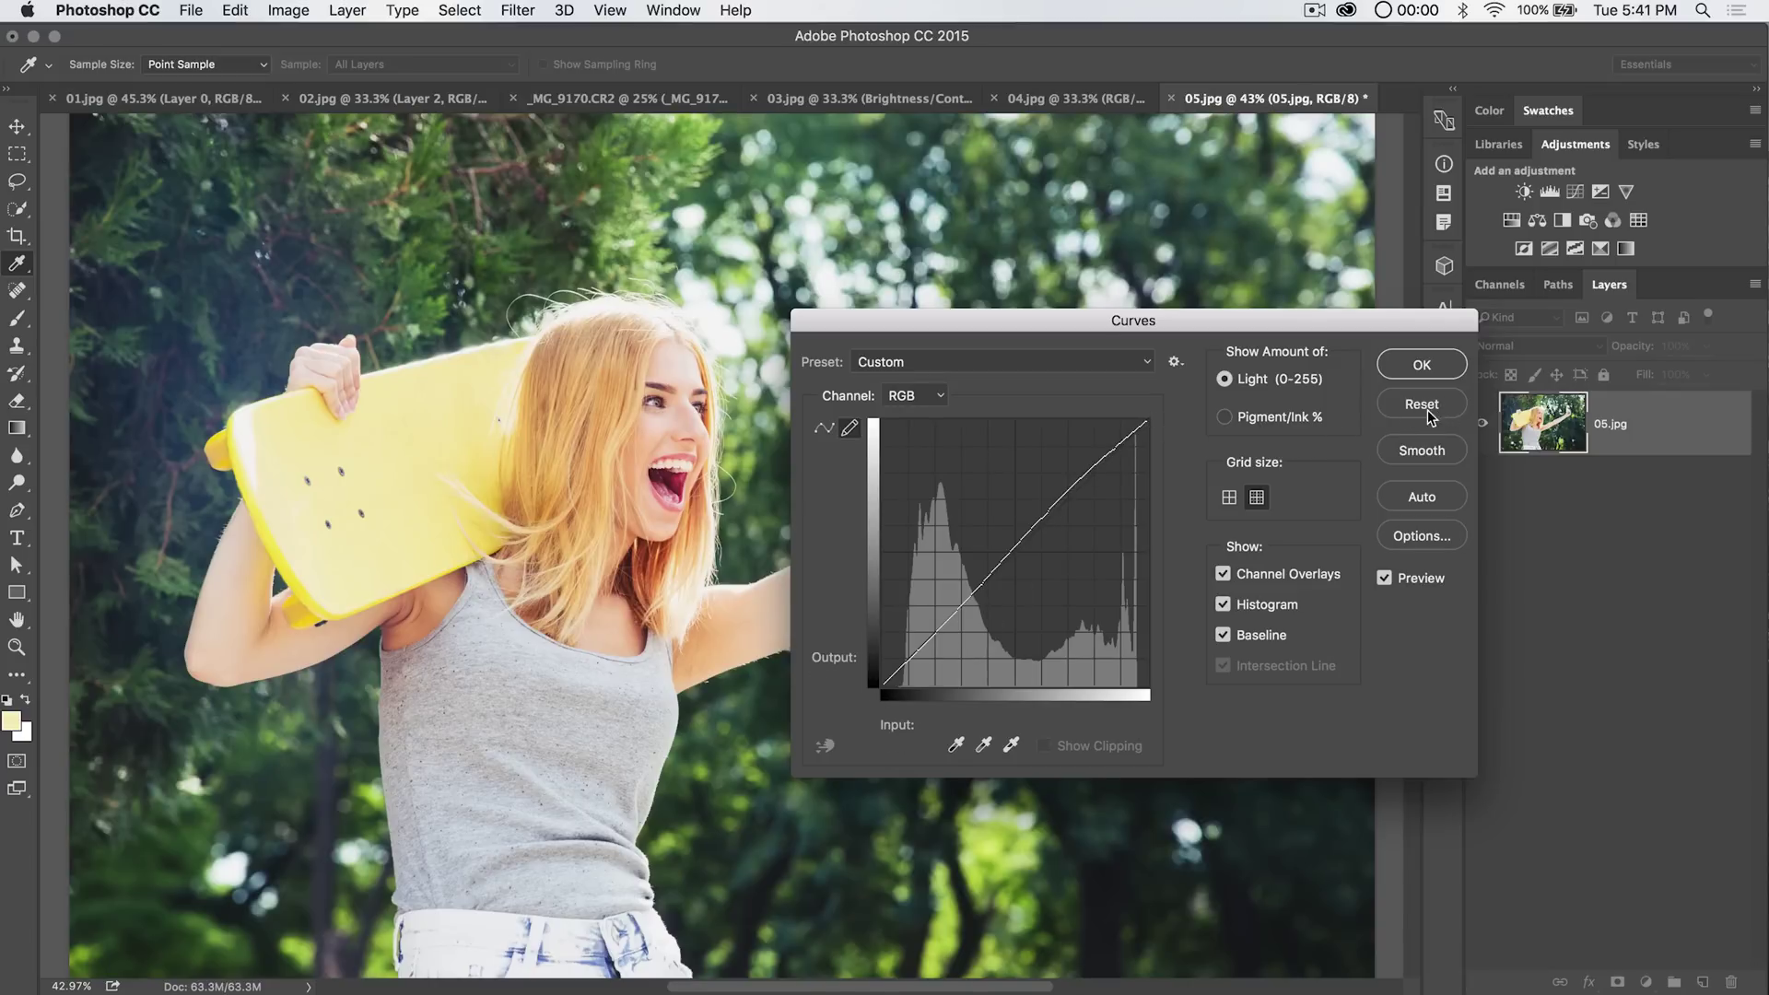
alt+click(1426, 403)
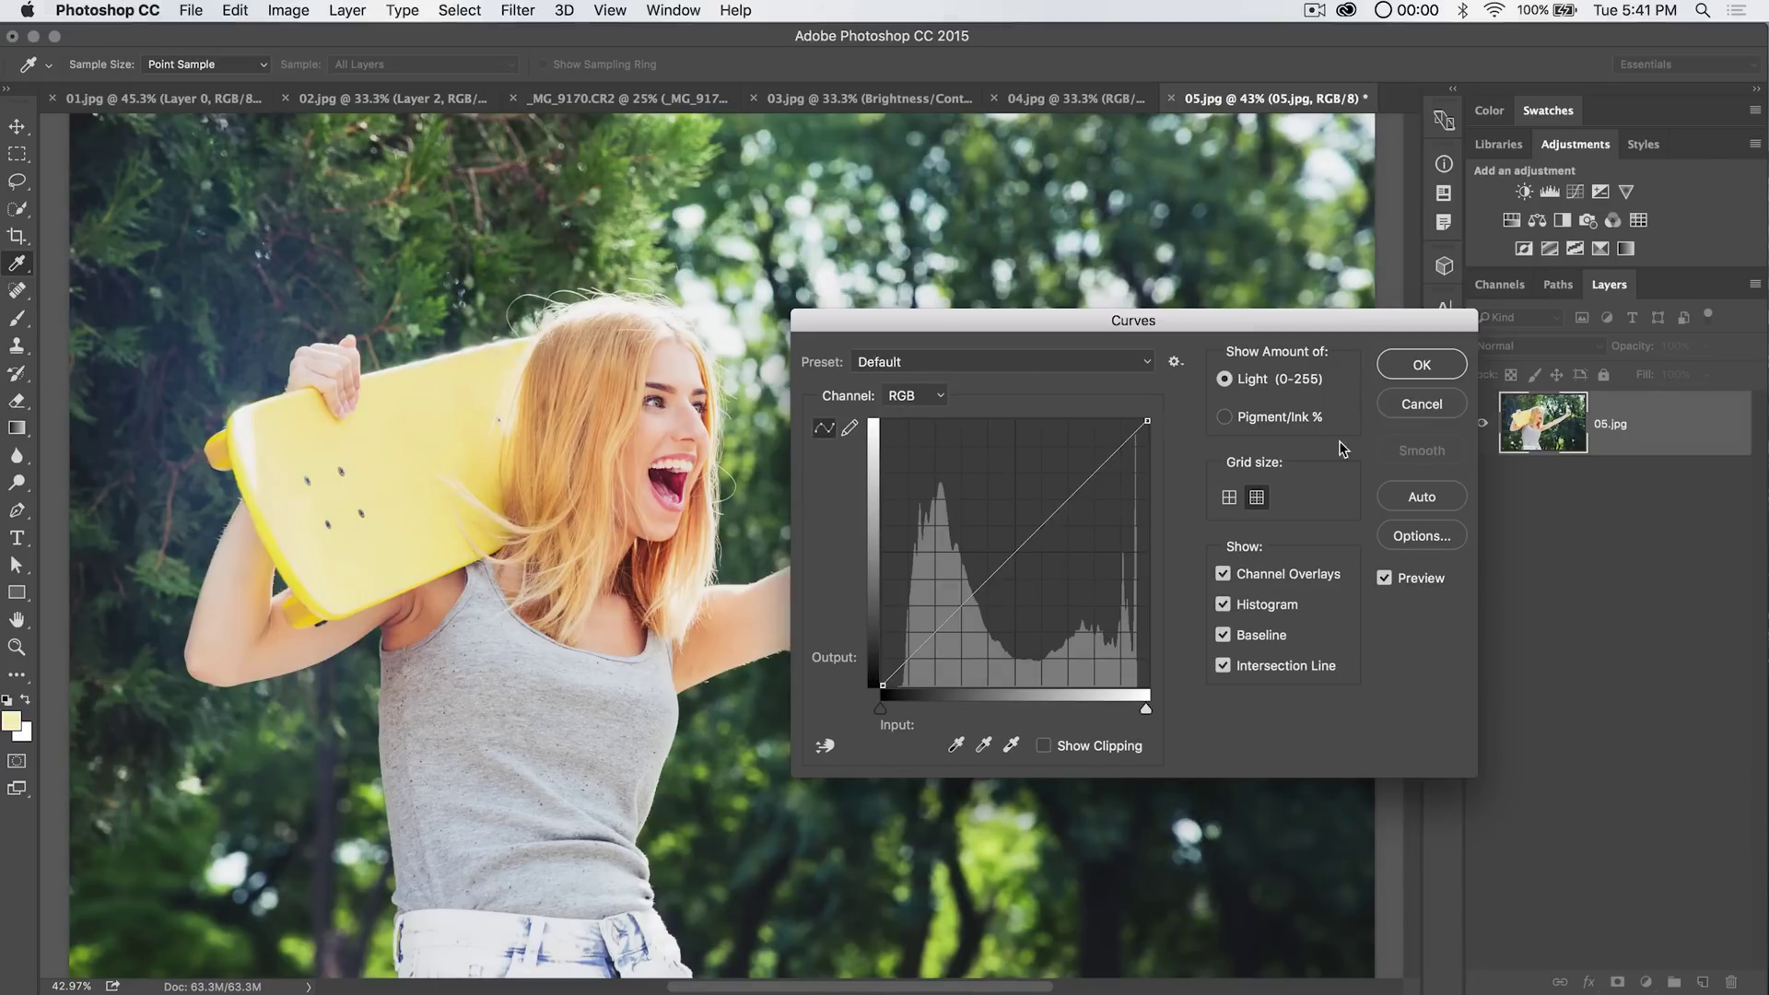
- Toggle Show Amount between Pigment/Ink % and Light while placing a midtone point near input 121, output 100
click(1249, 430)
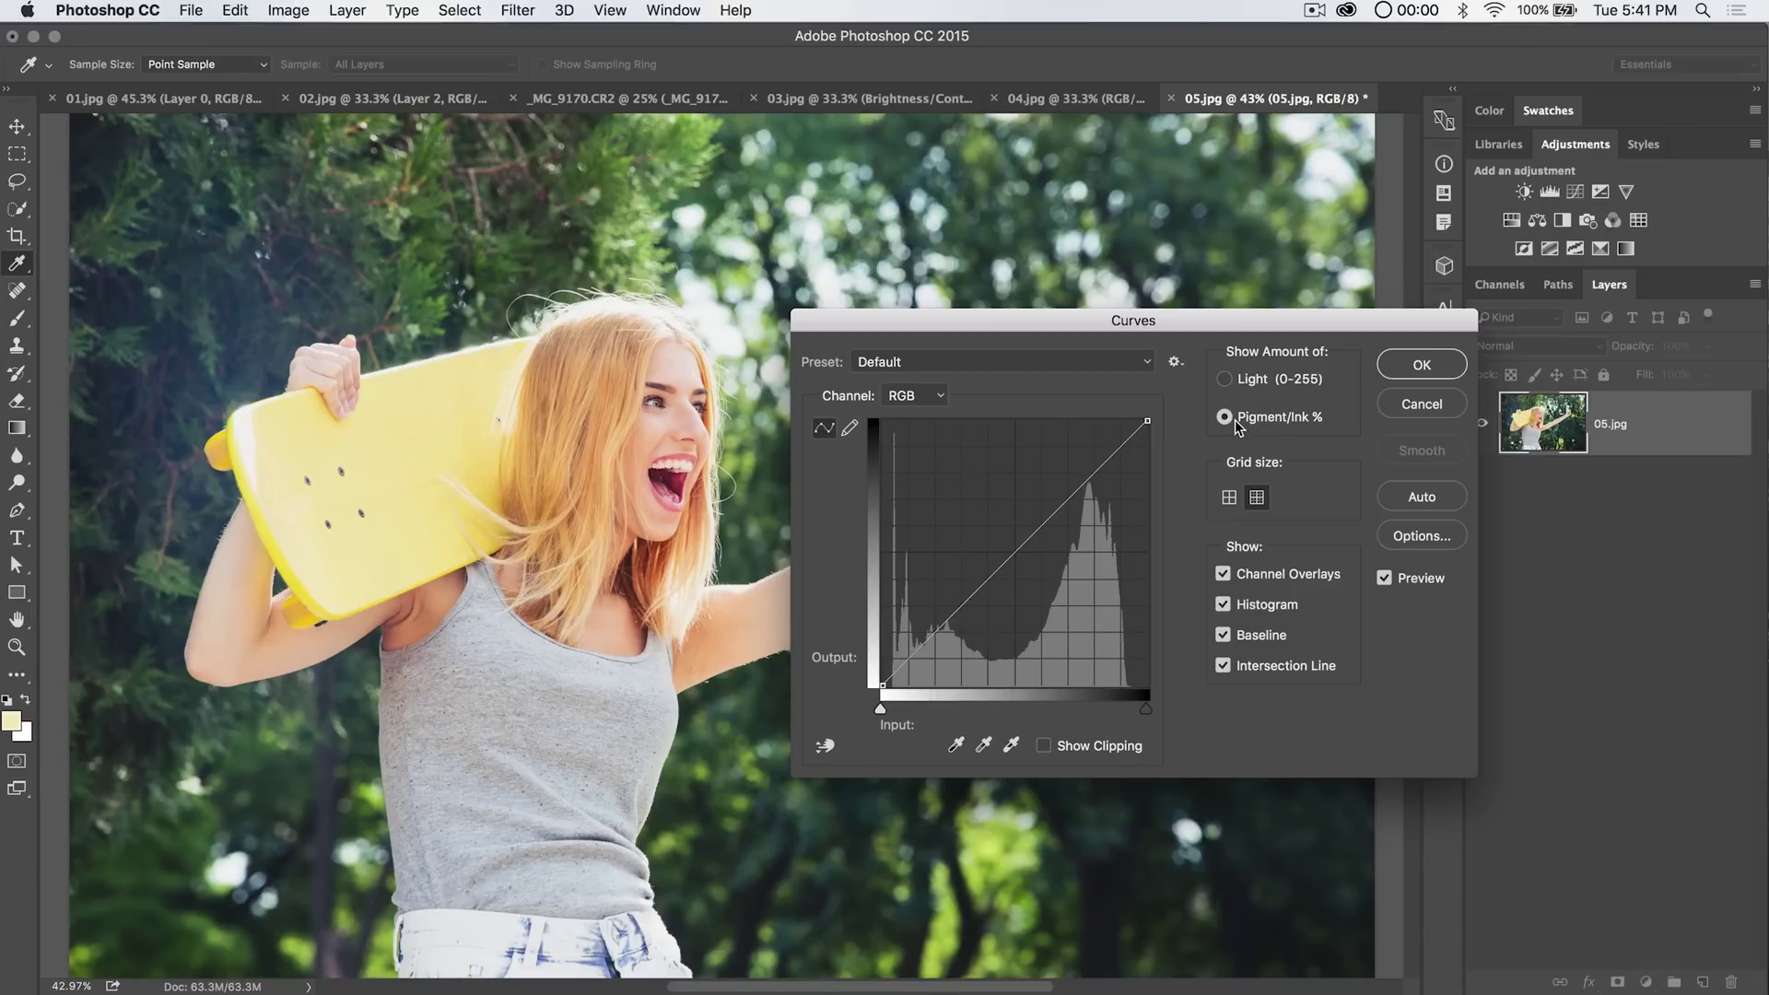
mouse_move(1039, 530)
mouse_down()
mouse_move(1052, 588)
mouse_move(998, 500)
mouse_up()
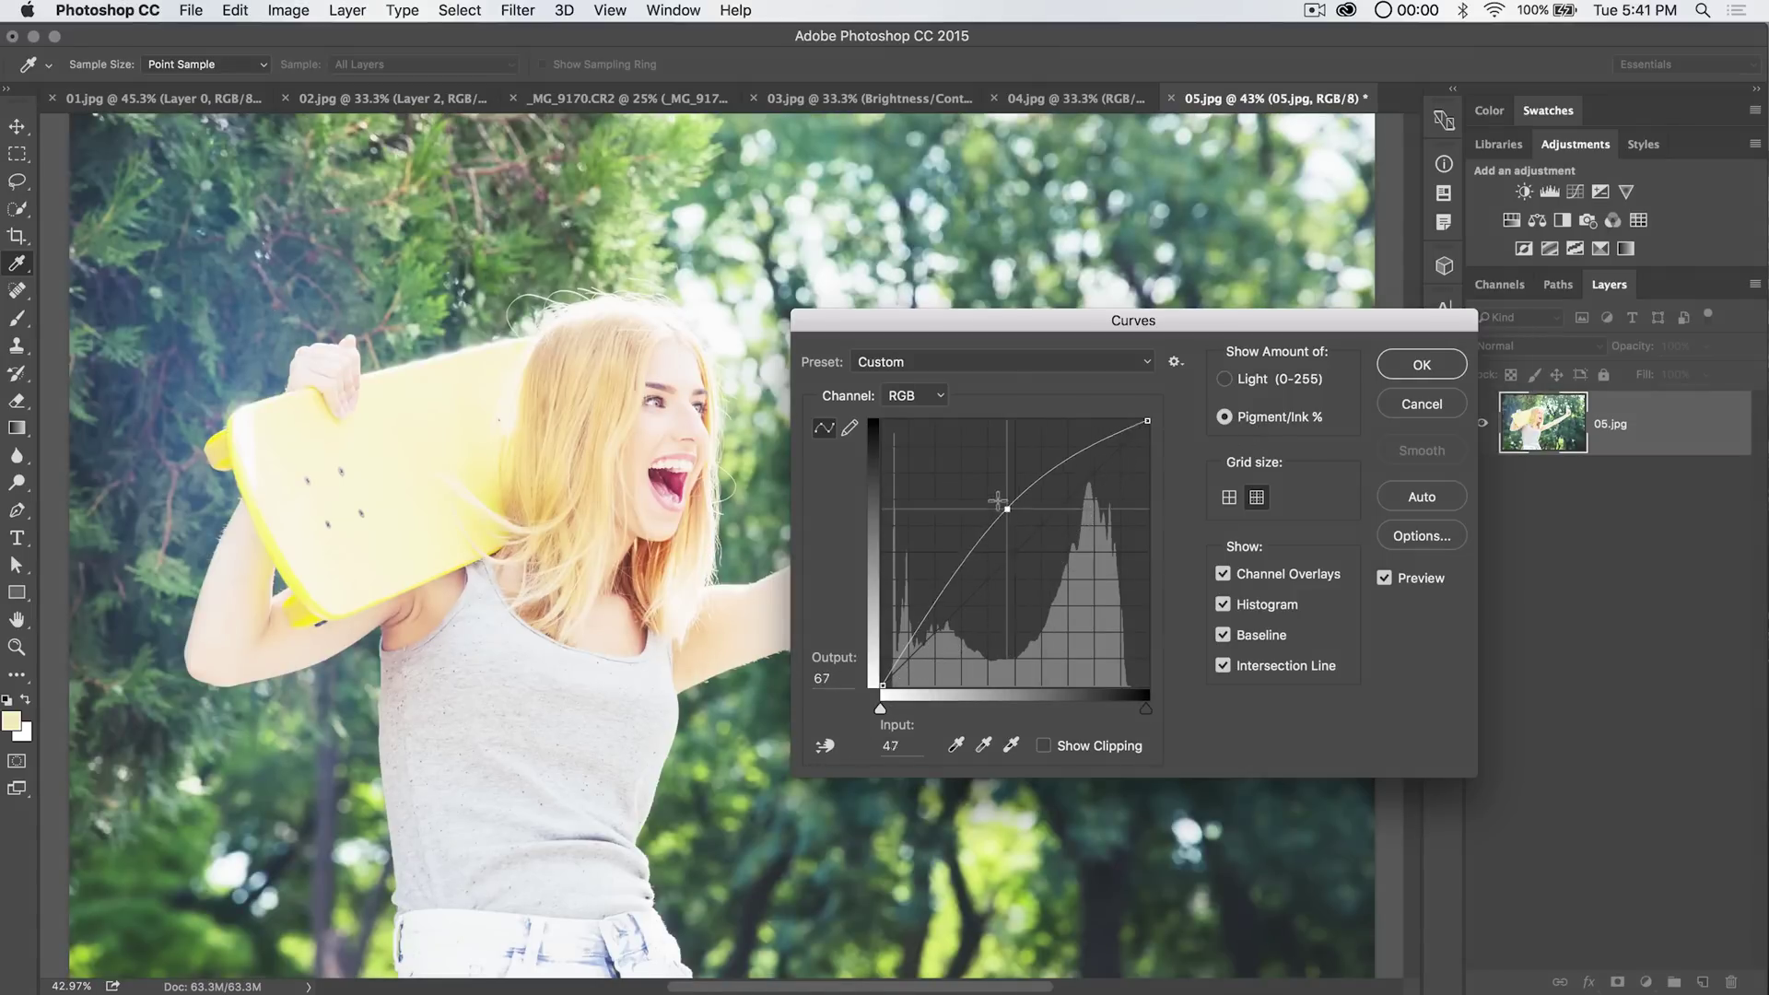
click(1226, 380)
mouse_move(1034, 604)
mouse_down()
mouse_move(1031, 569)
mouse_move(1008, 581)
mouse_up()
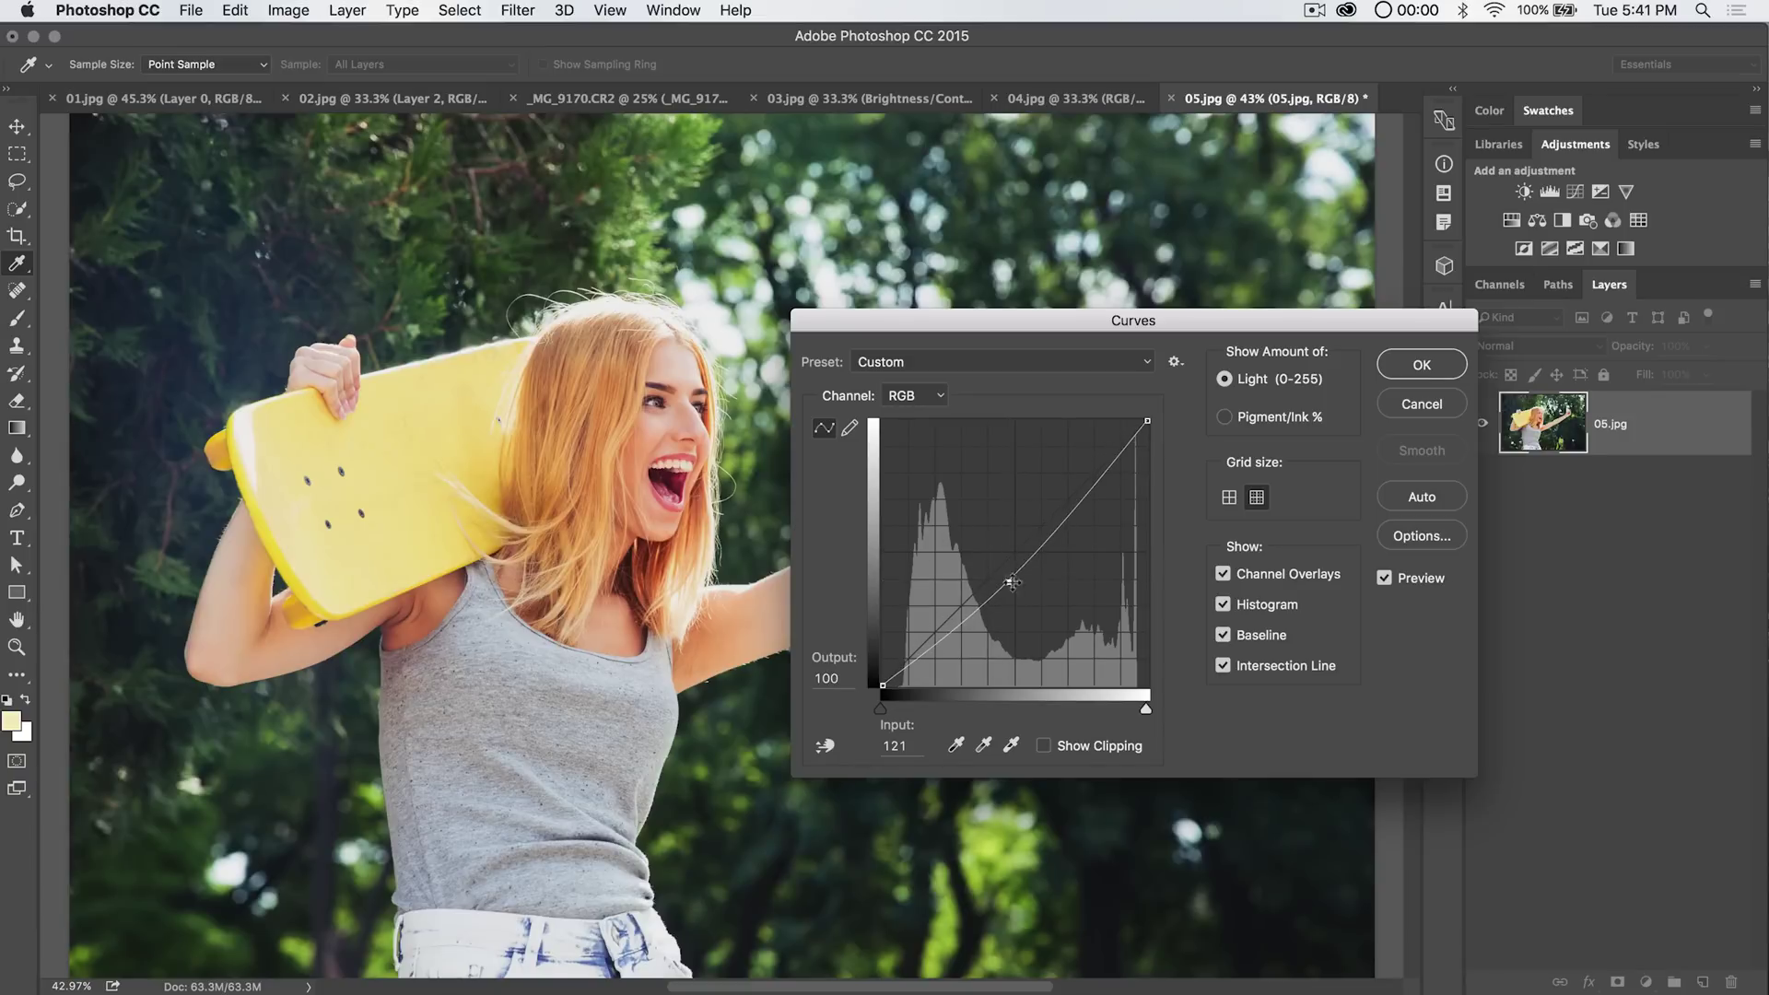
- Set the midtone point to 121/100, then try and undo the white and black point eyedroppers
click(1231, 499)
click(1011, 745)
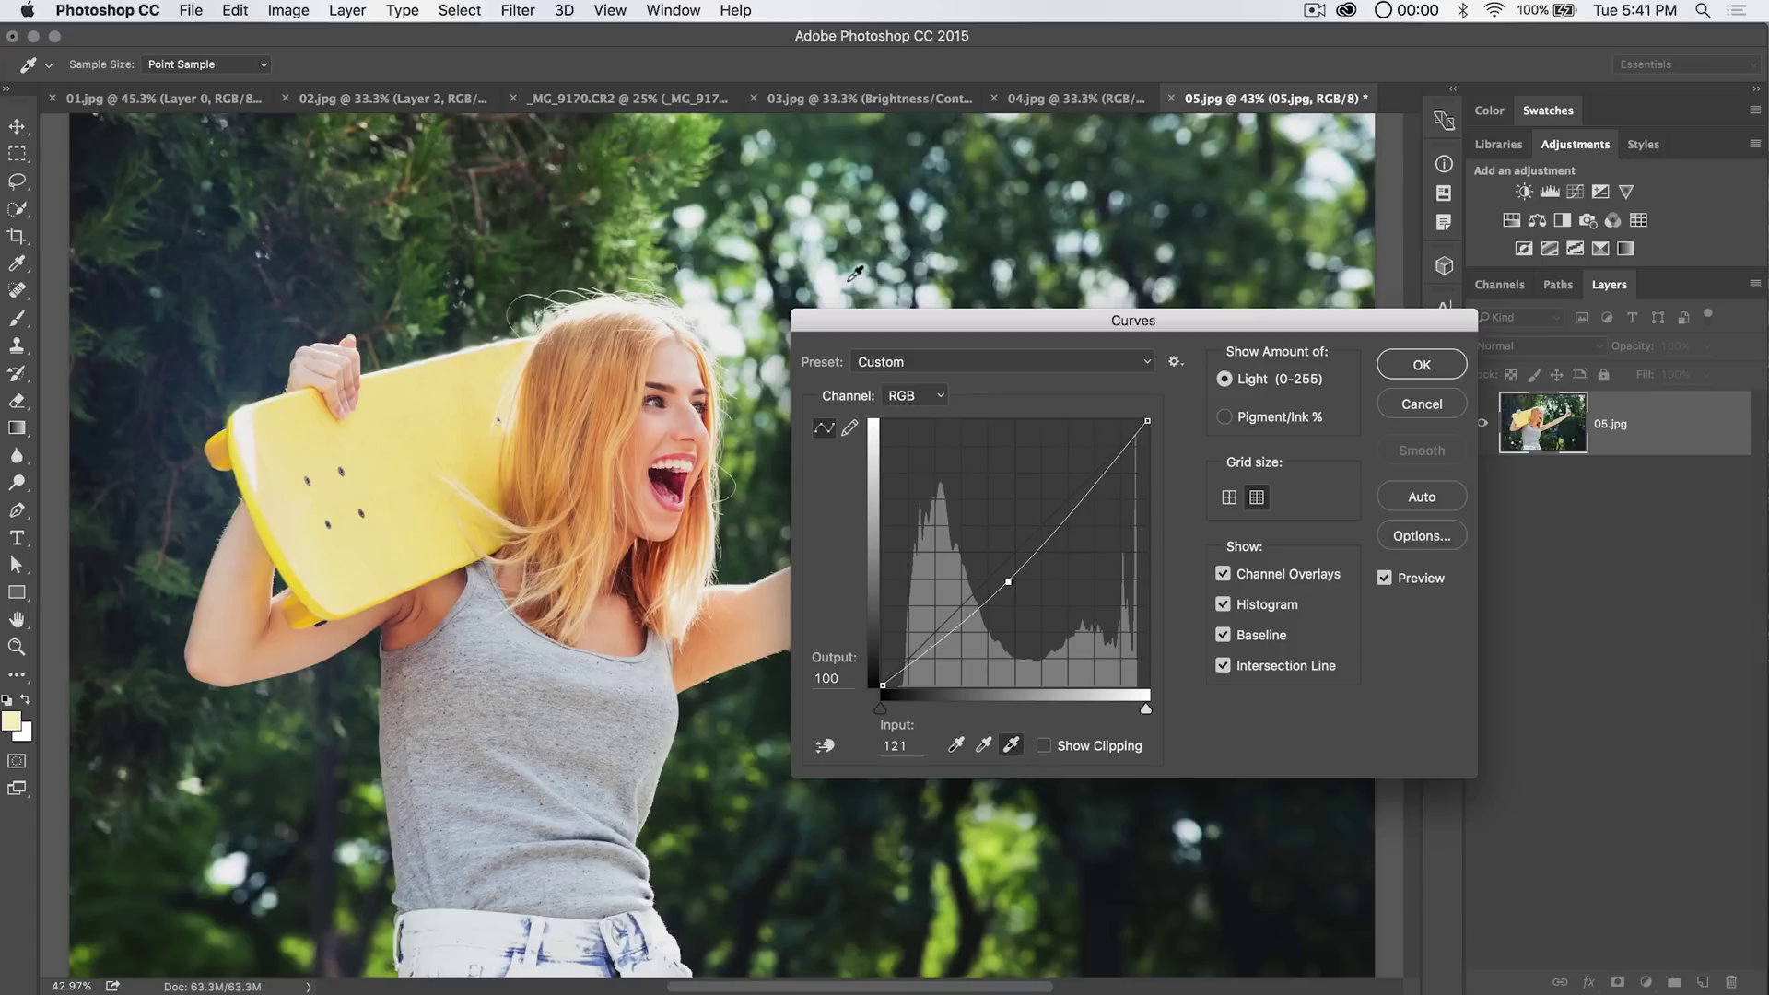
click(670, 139)
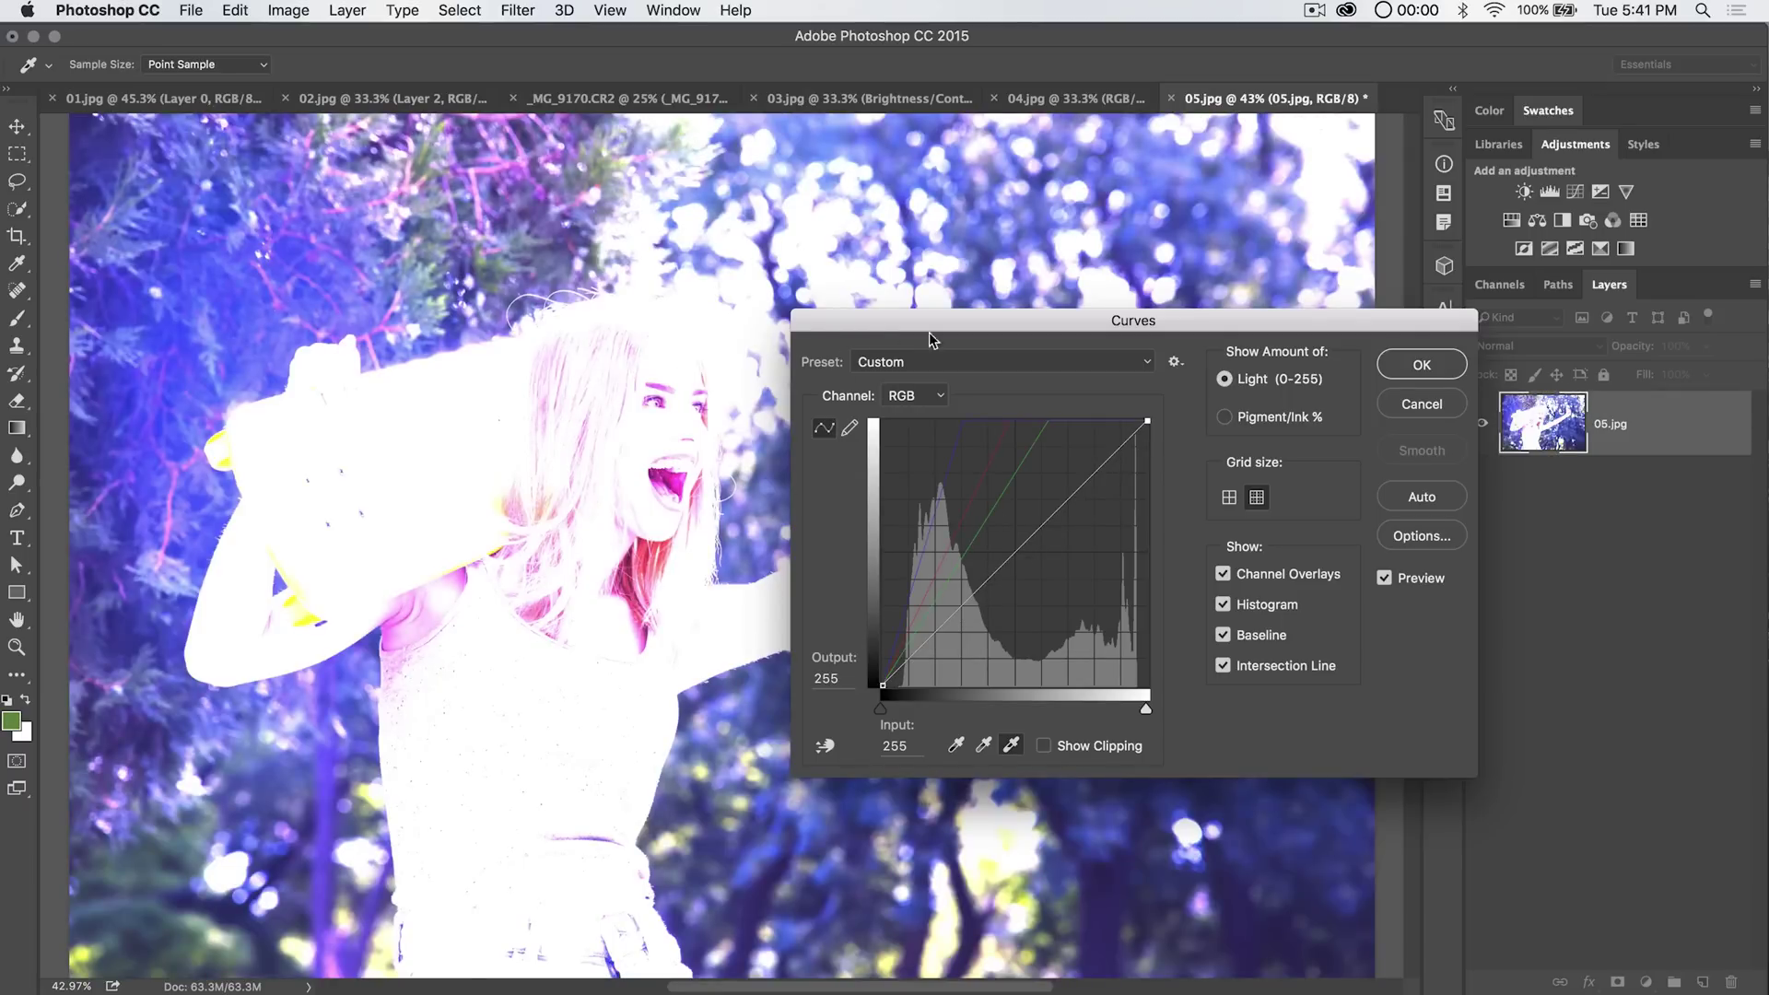
key(super+z)
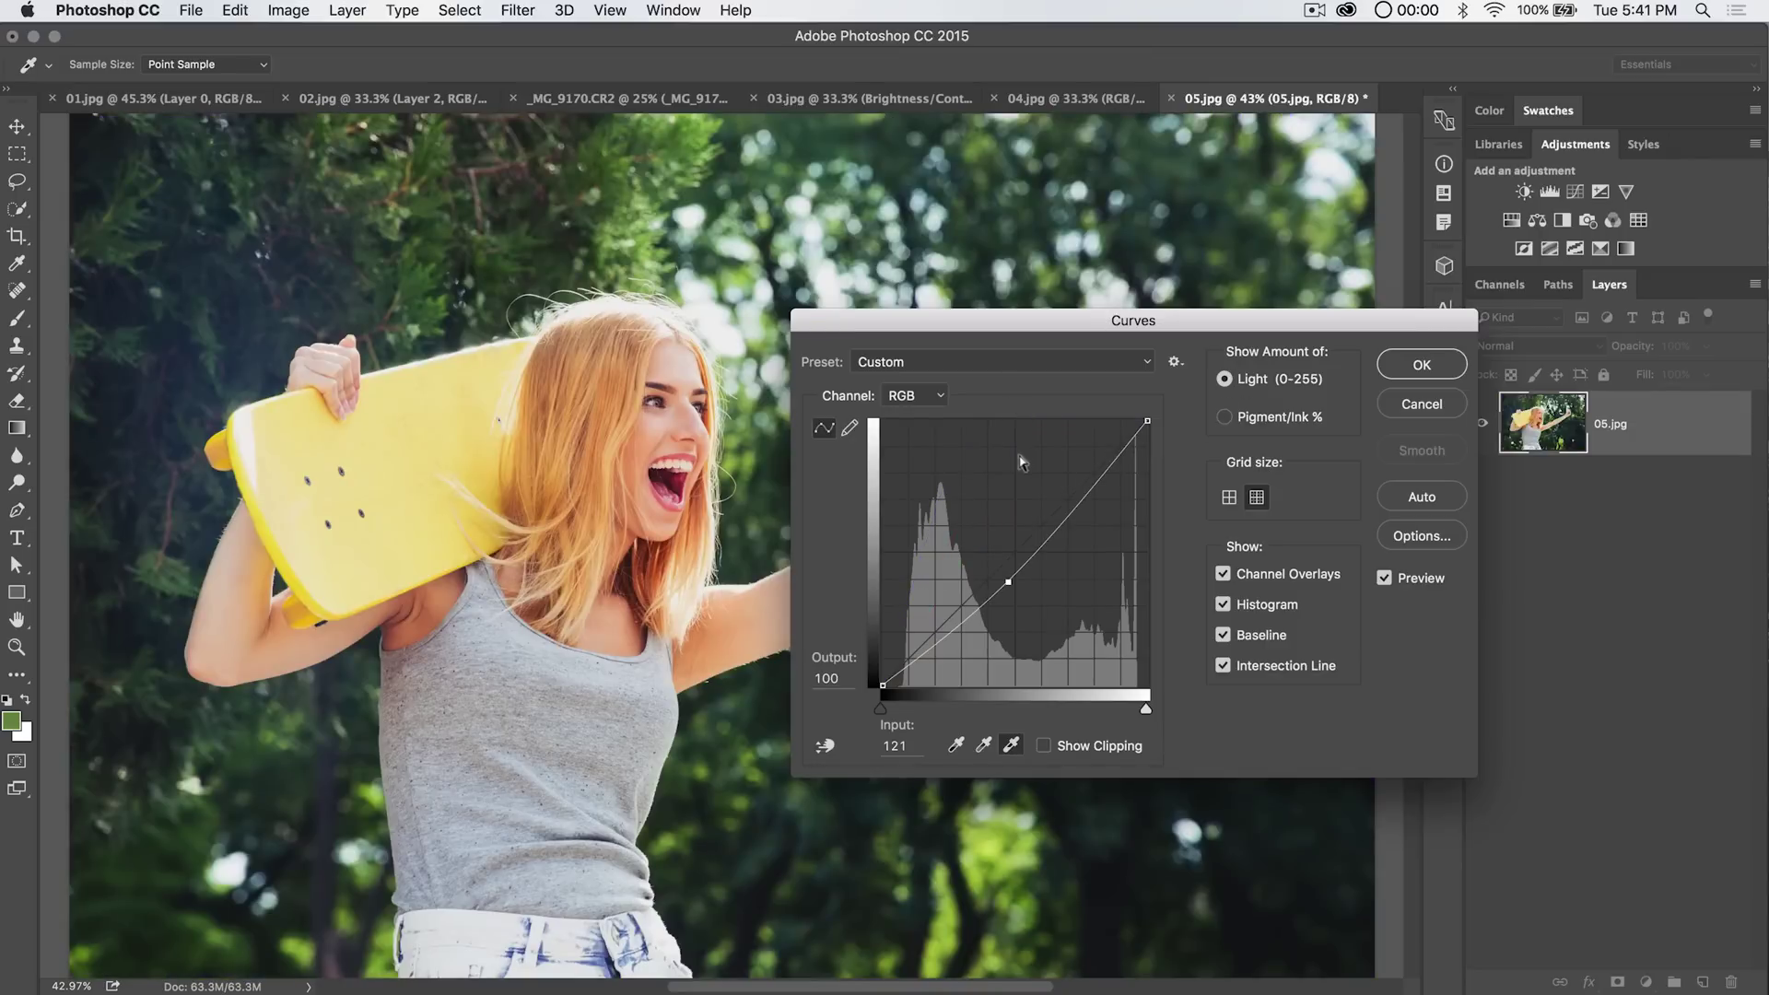
click(958, 745)
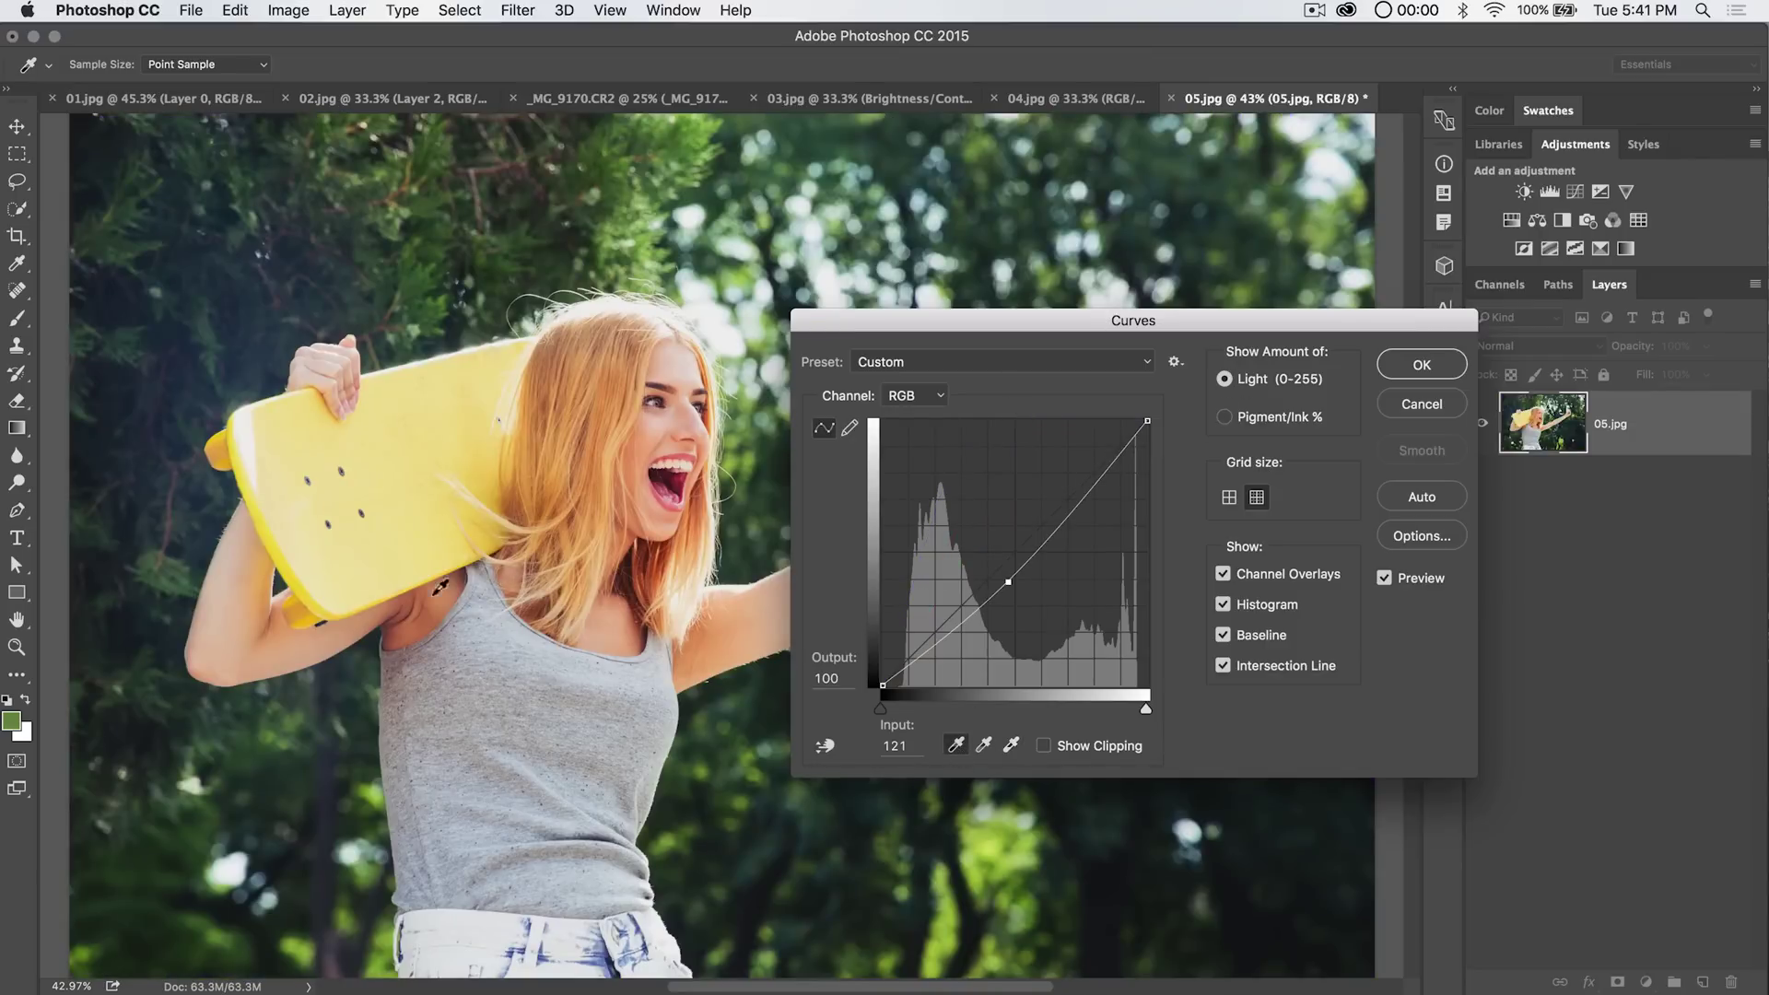
click(262, 749)
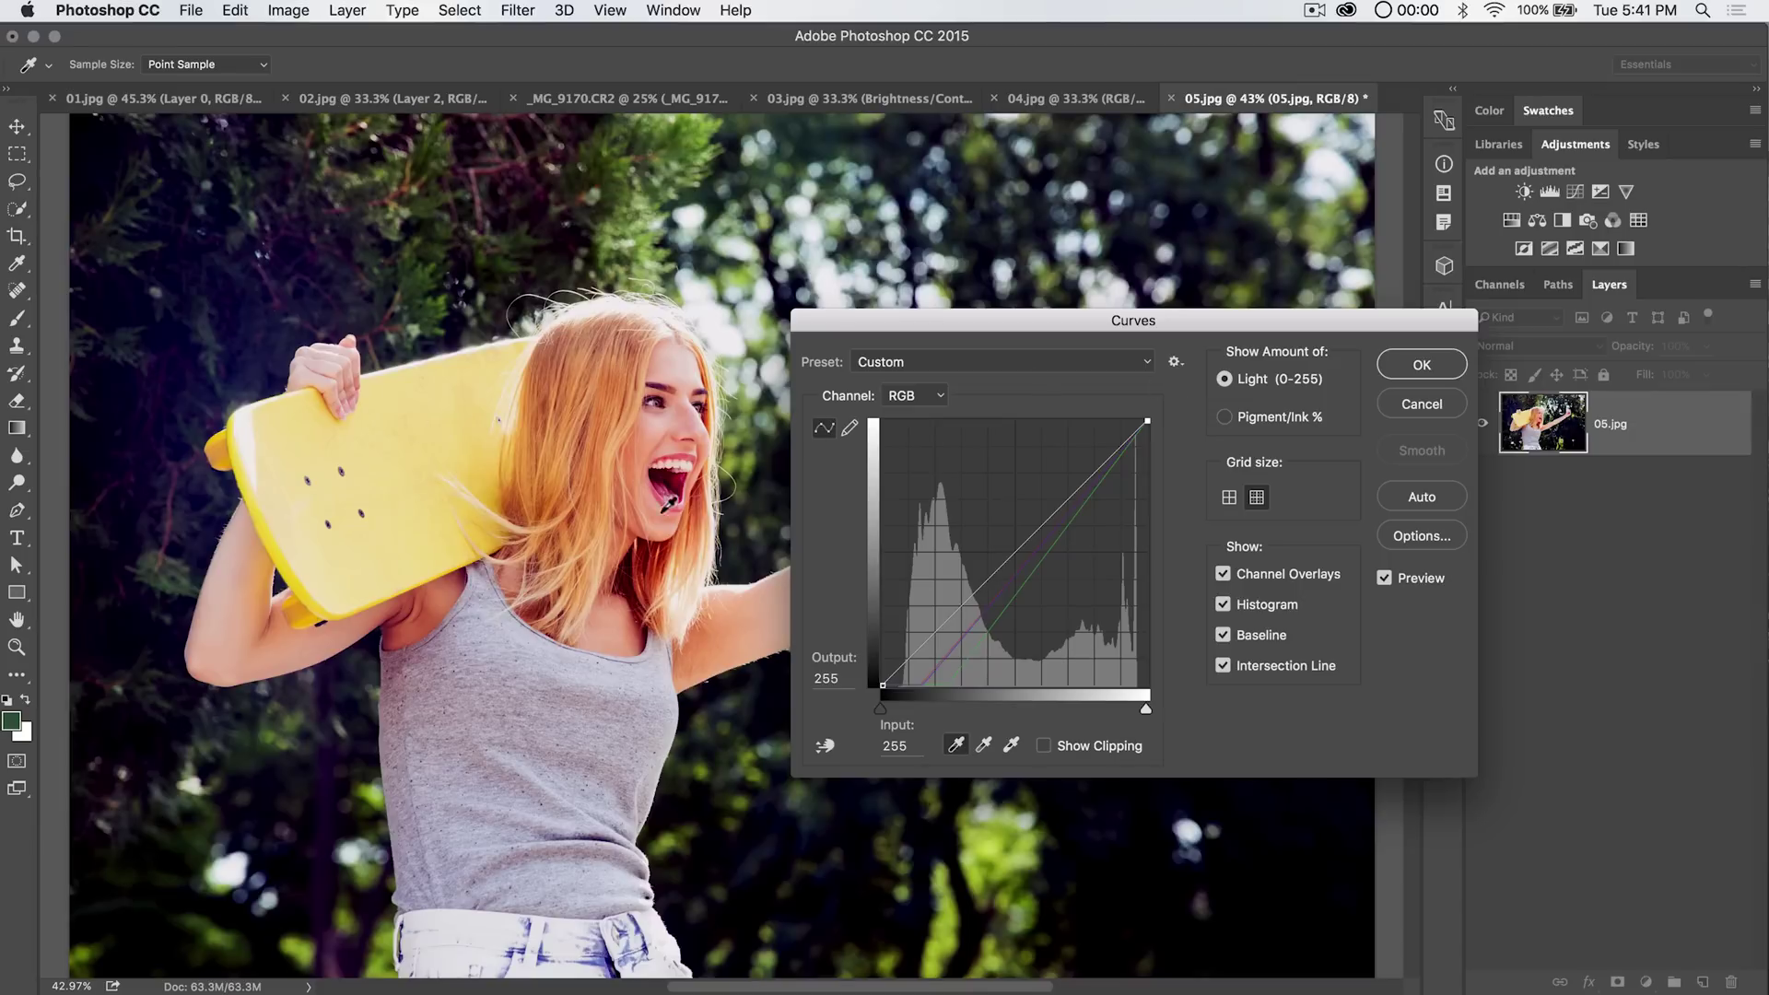
key(super+z)
- Sample the grey tank top as the neutral grey point with the gray eyedropper
click(983, 754)
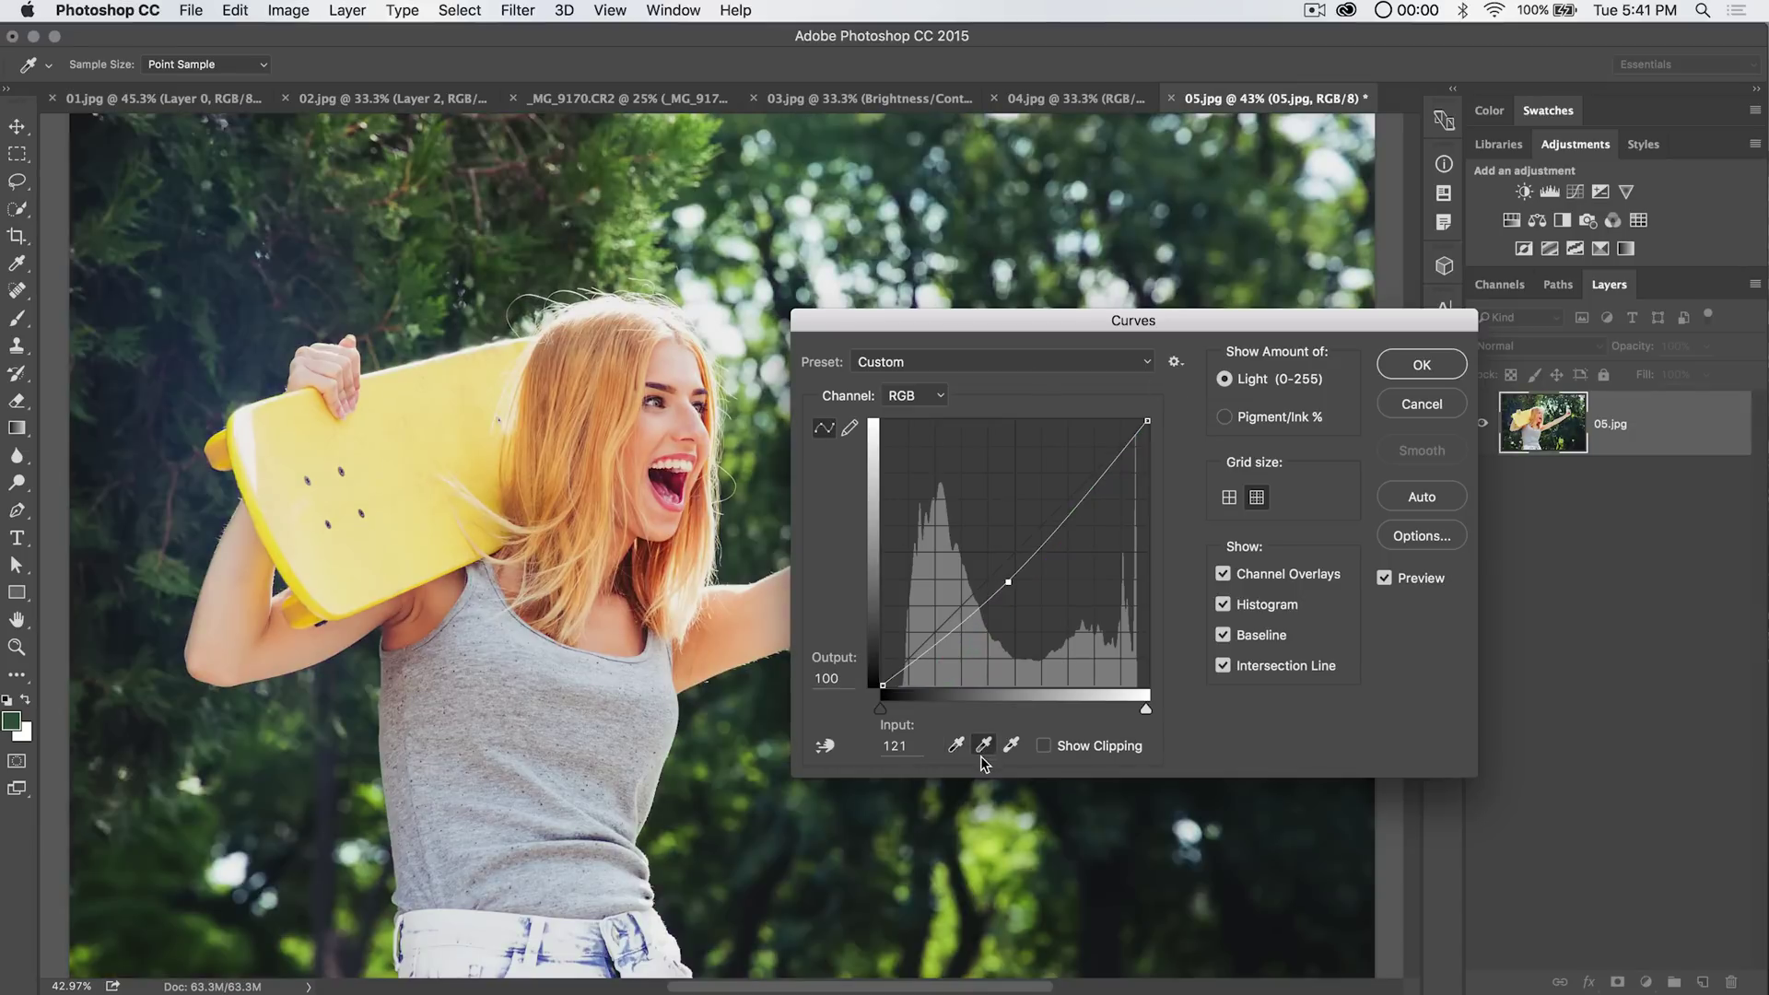
click(442, 772)
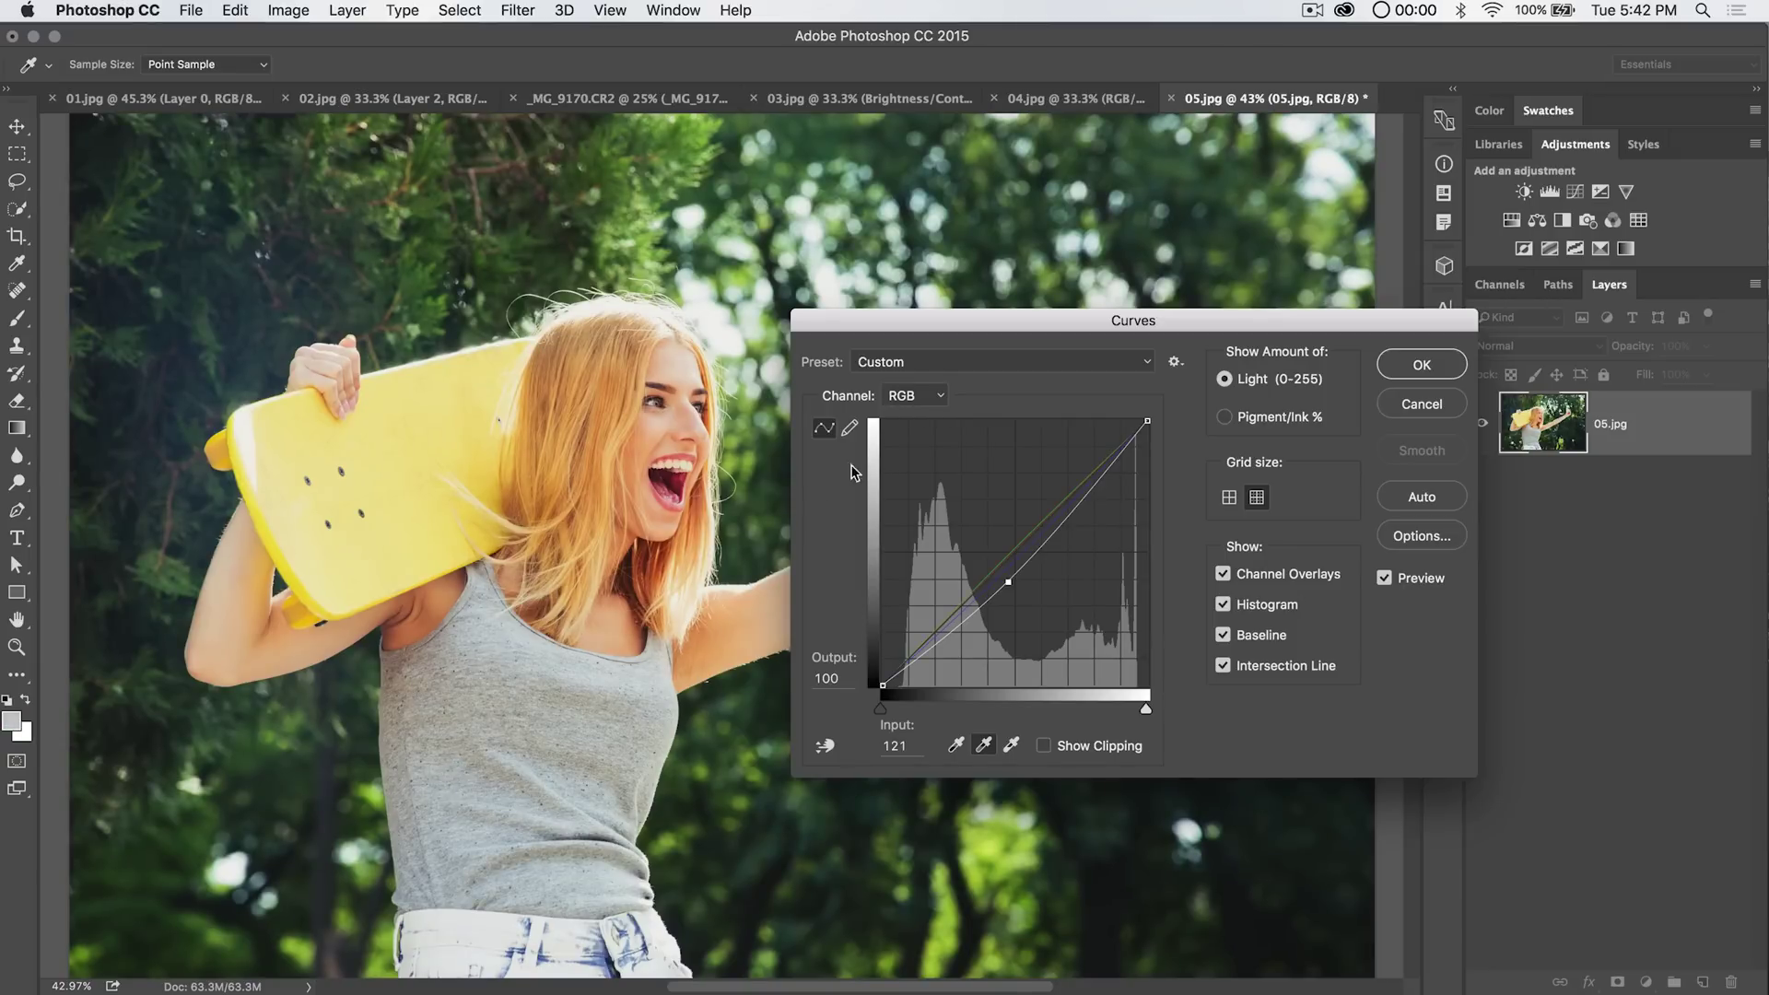
drag(1013, 330, 1100, 248)
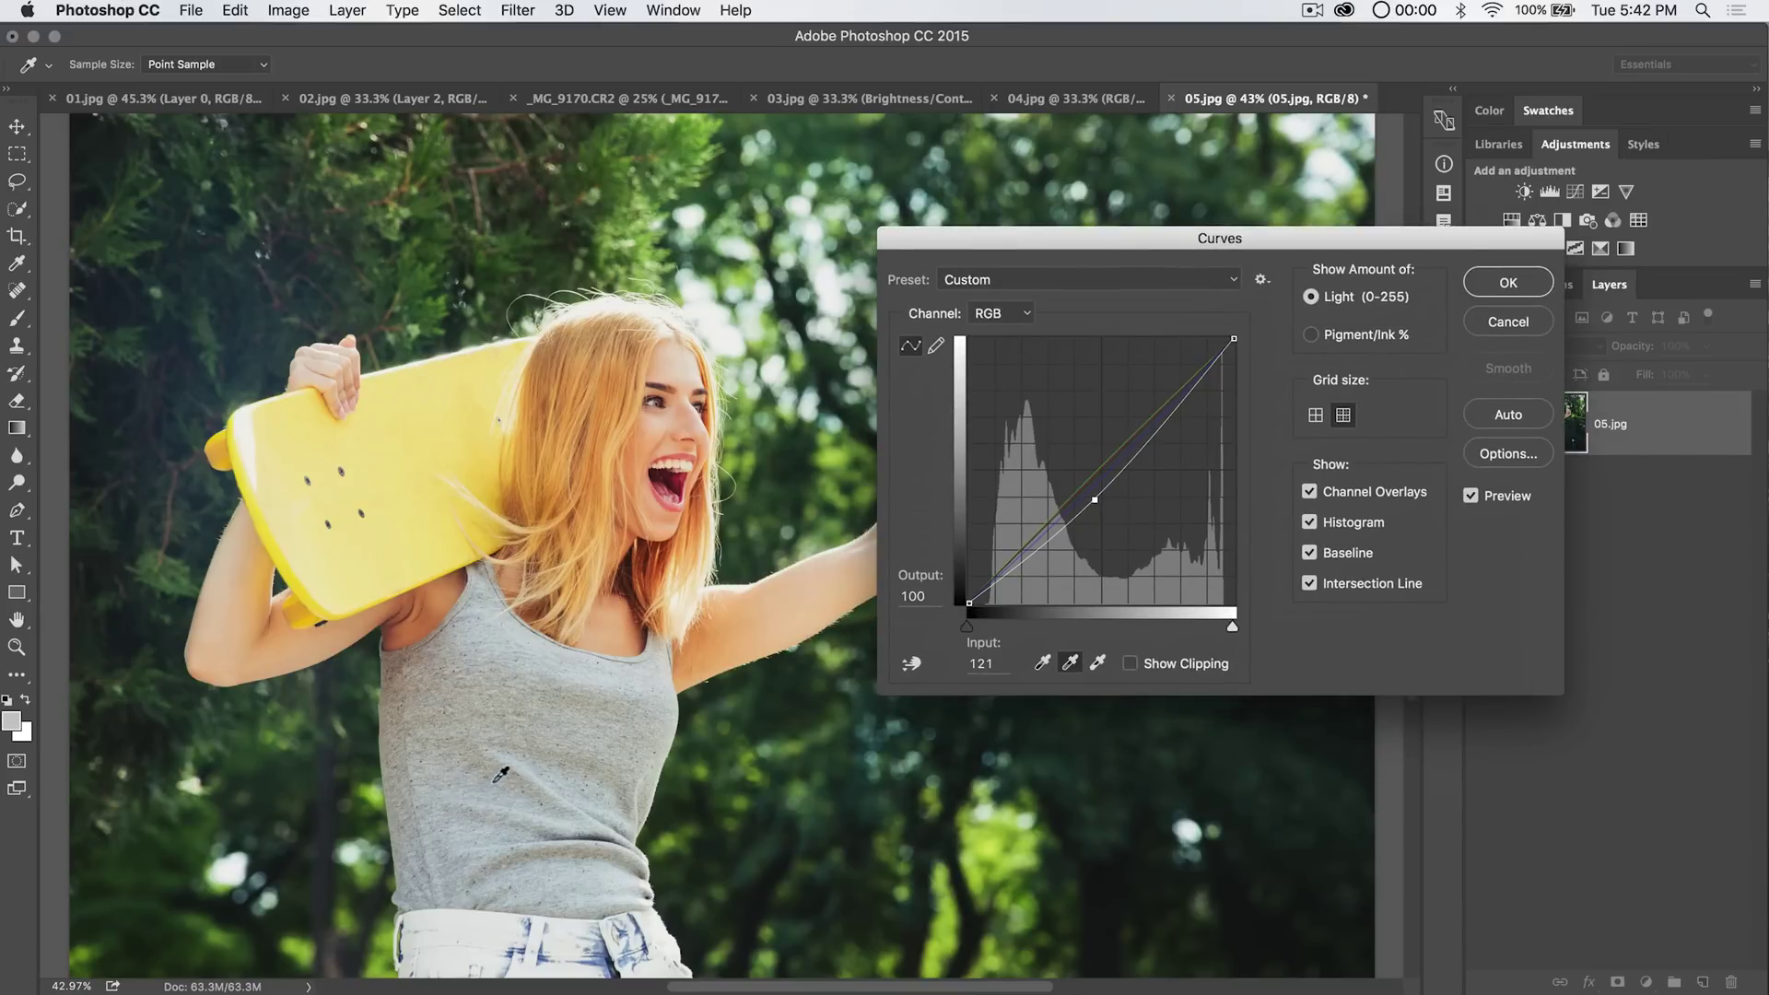
drag(1168, 241, 1122, 260)
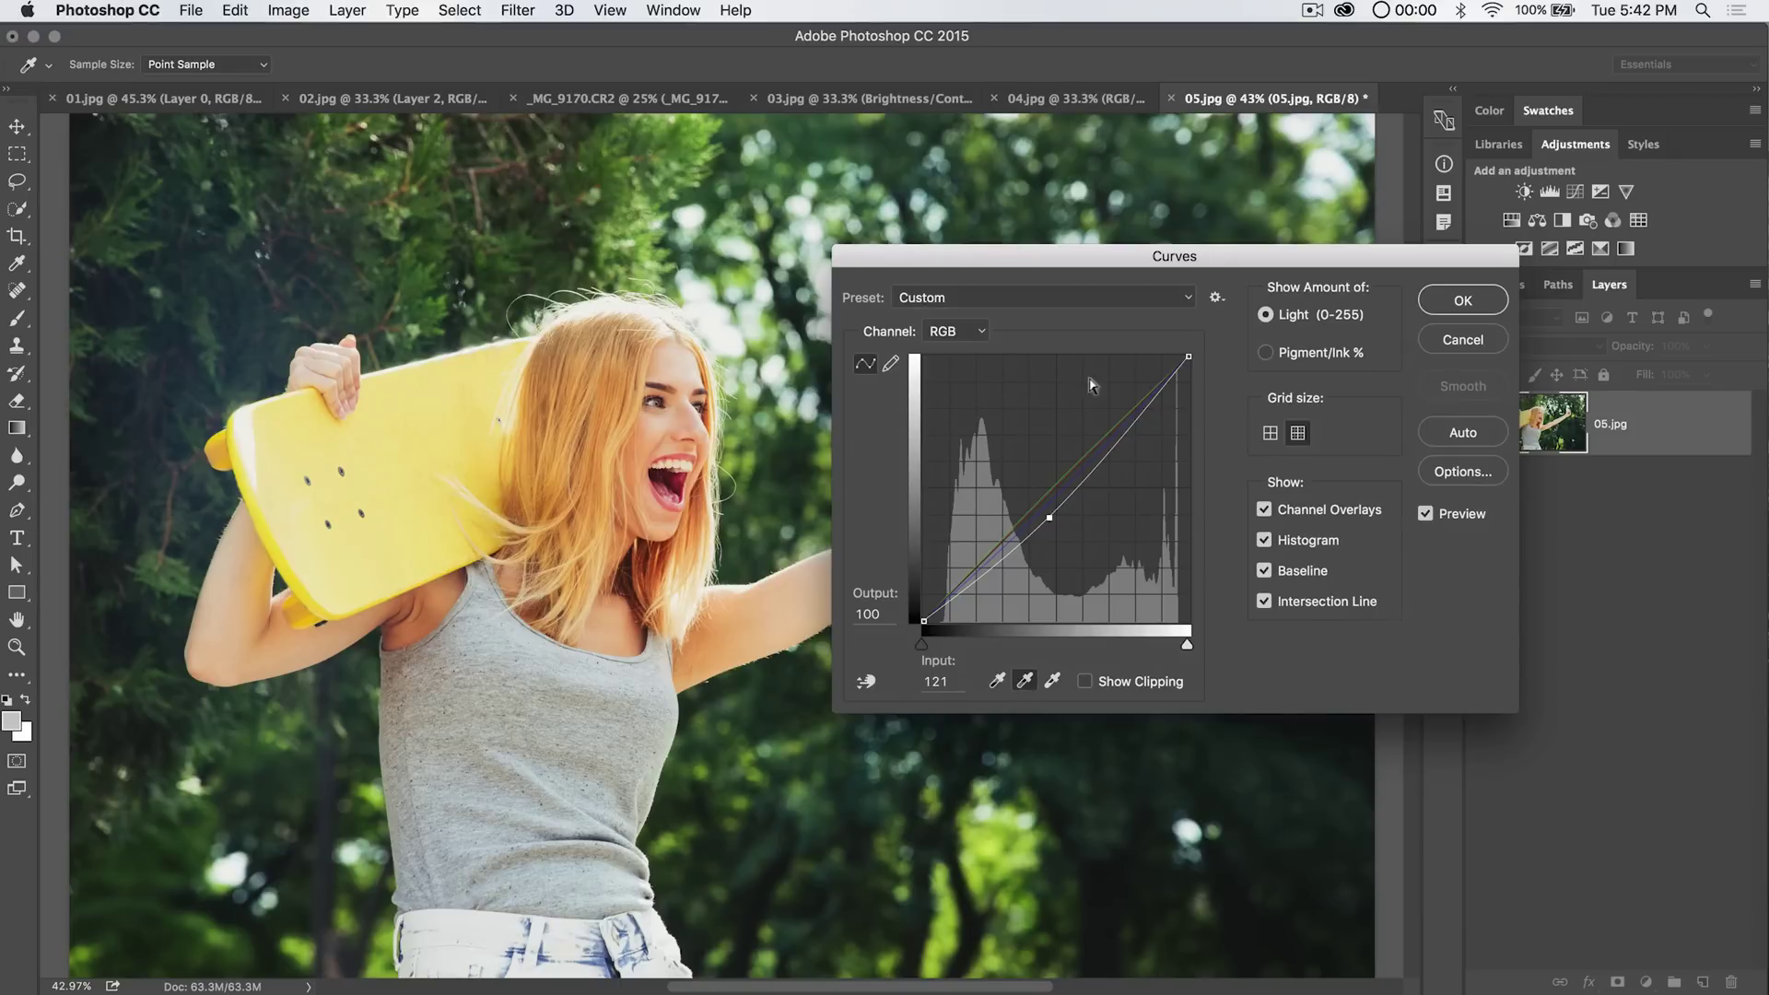
drag(1123, 267, 1240, 271)
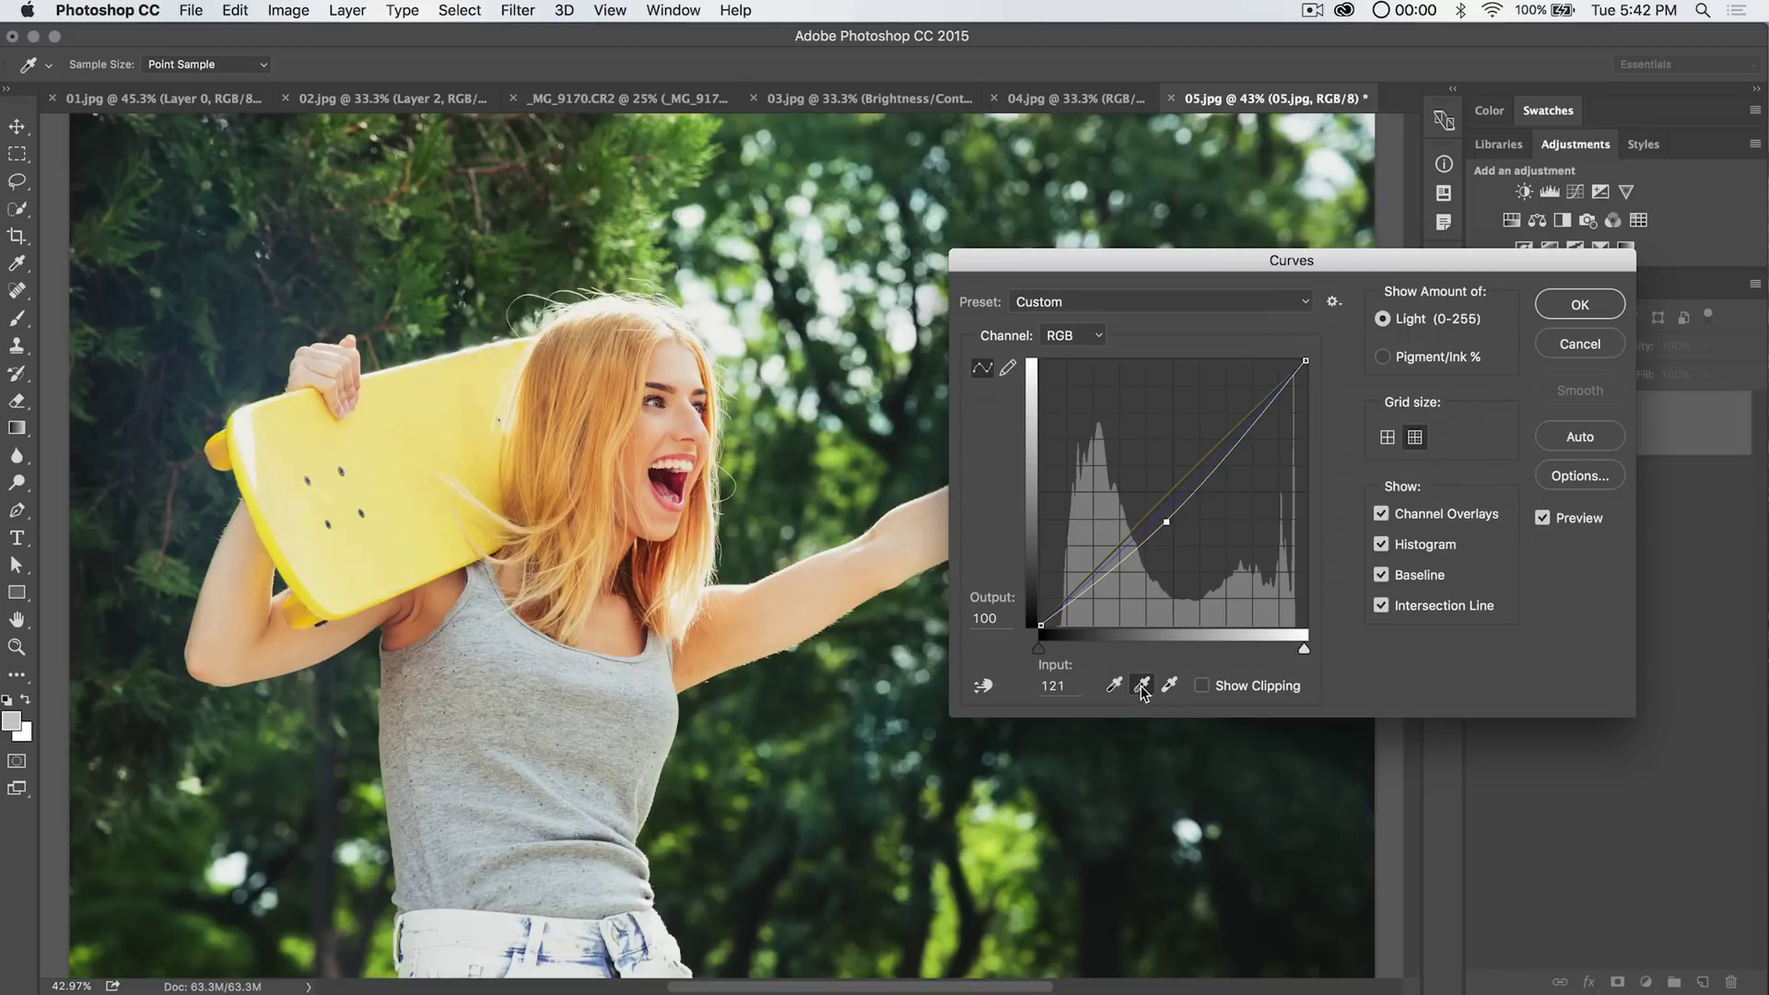
drag(1140, 266, 1165, 294)
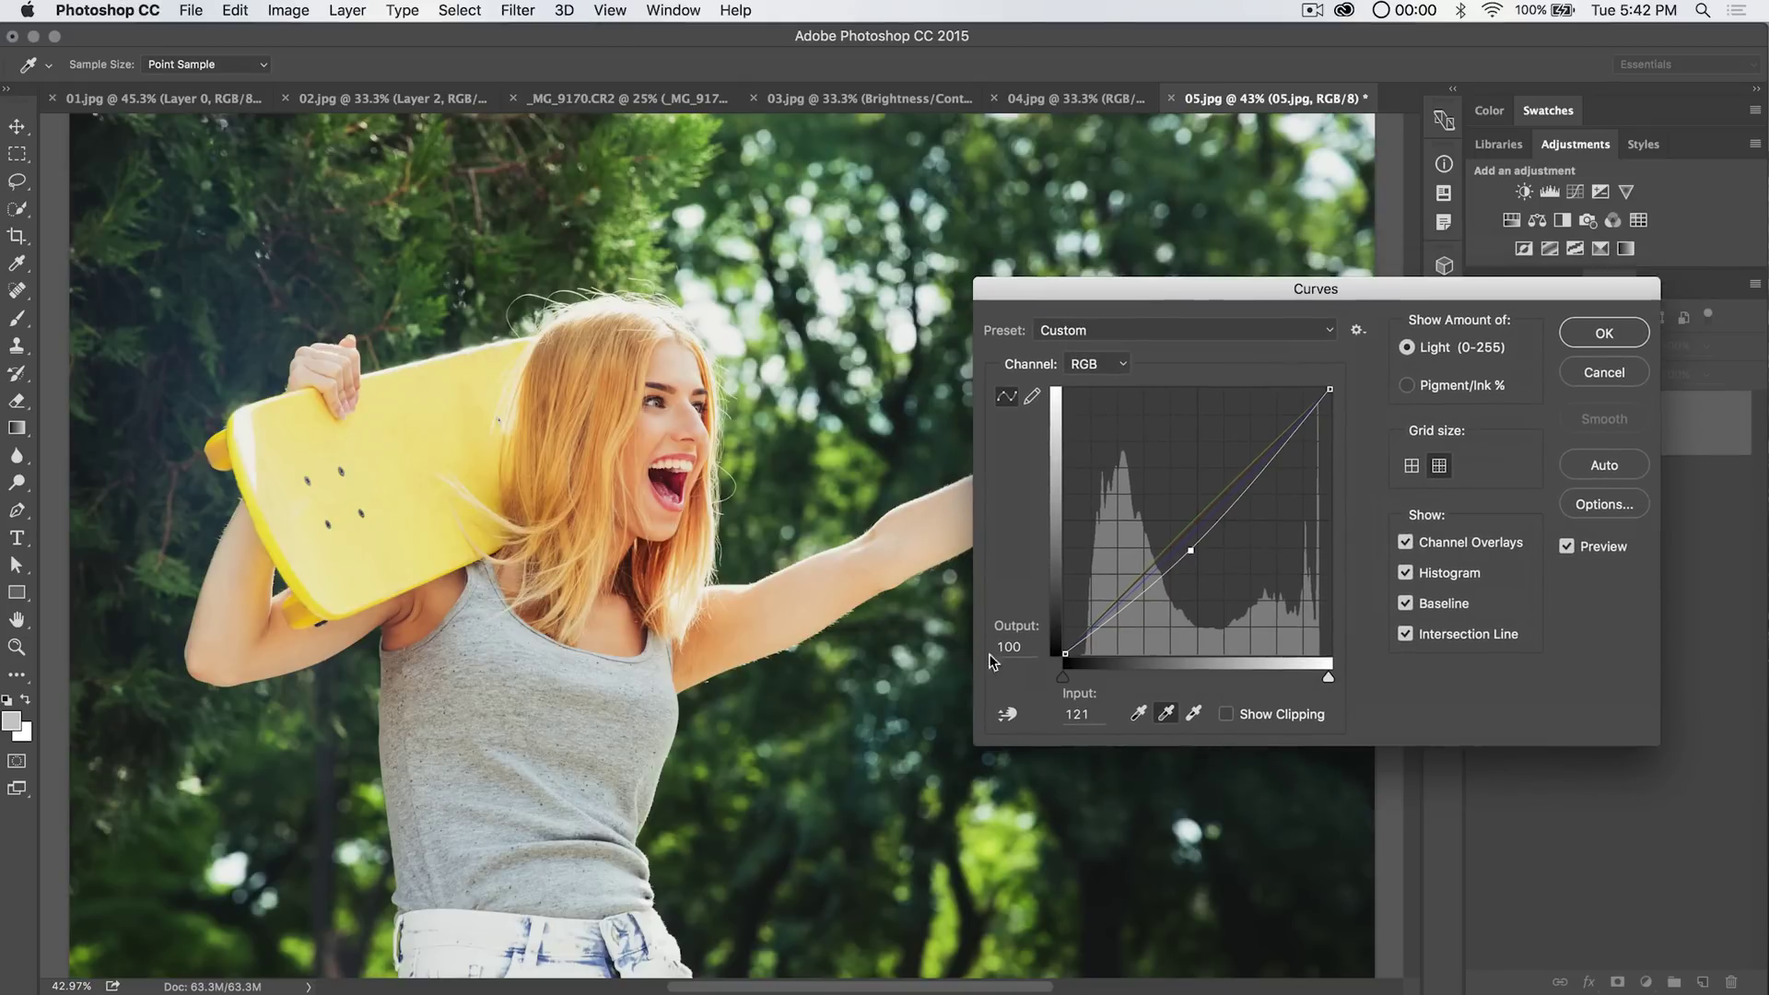
- With the targeted adjustment tool, brighten upper tones and set a forehead point to 167/164
click(1015, 718)
drag(1194, 290, 1211, 395)
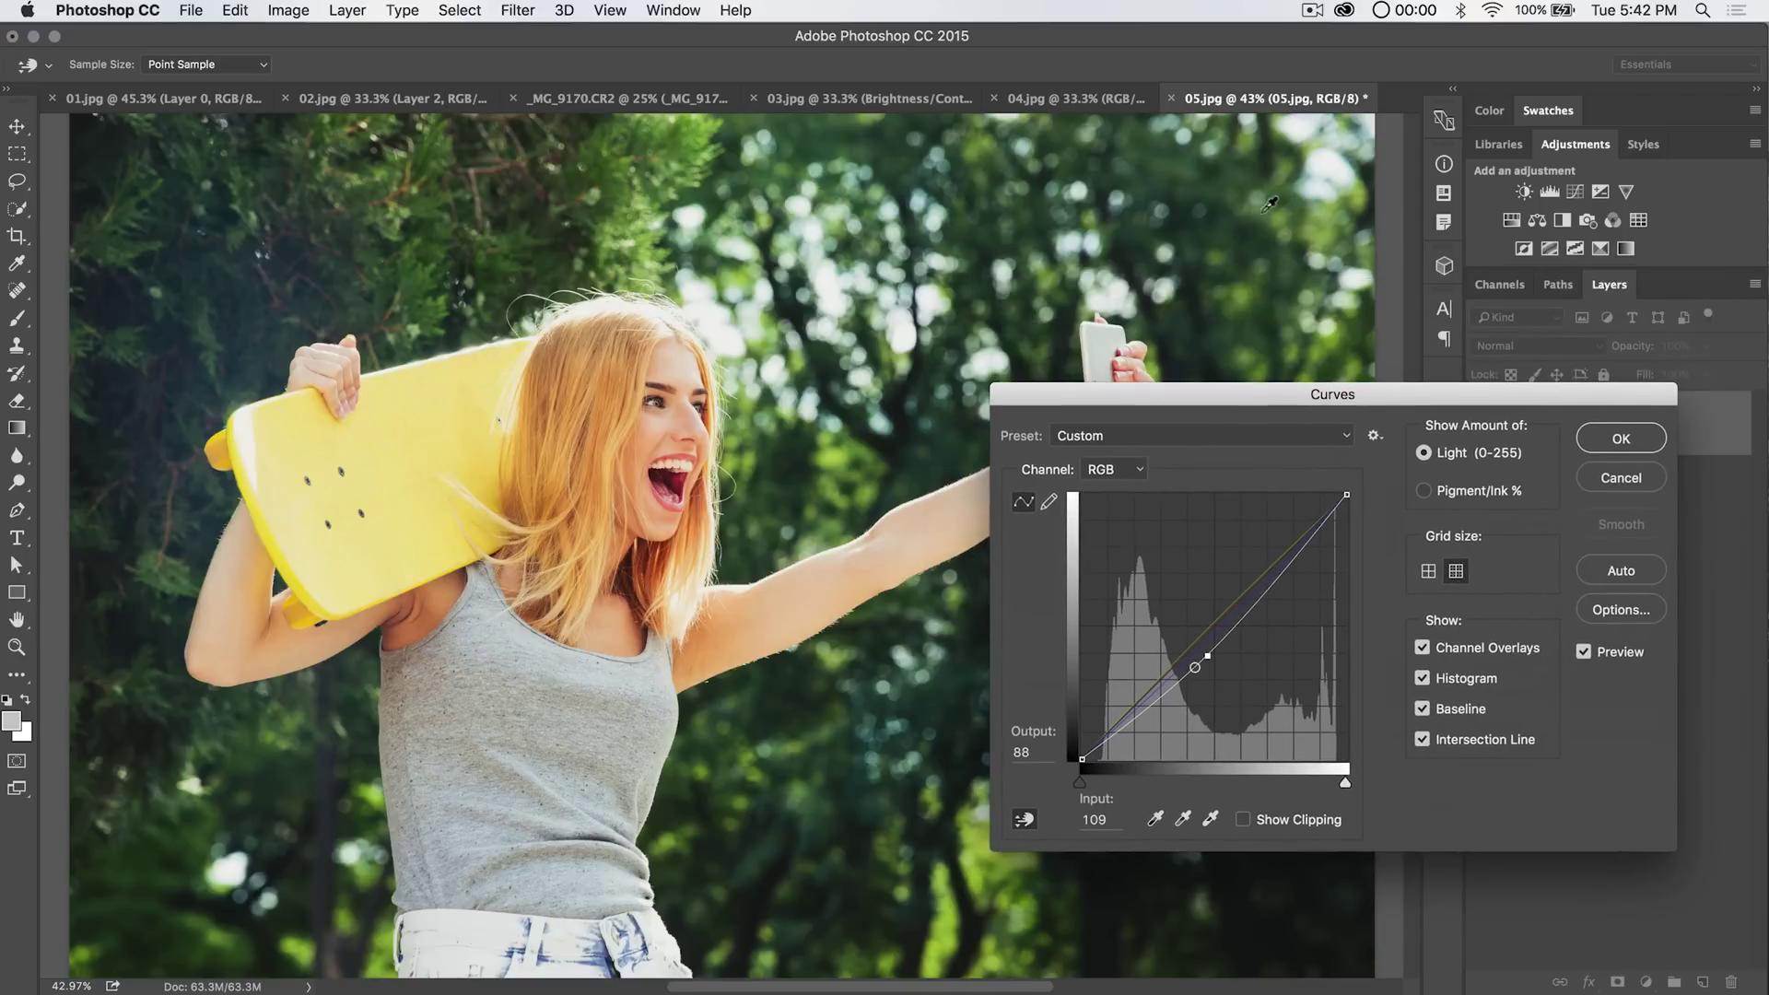
drag(1309, 226, 1310, 203)
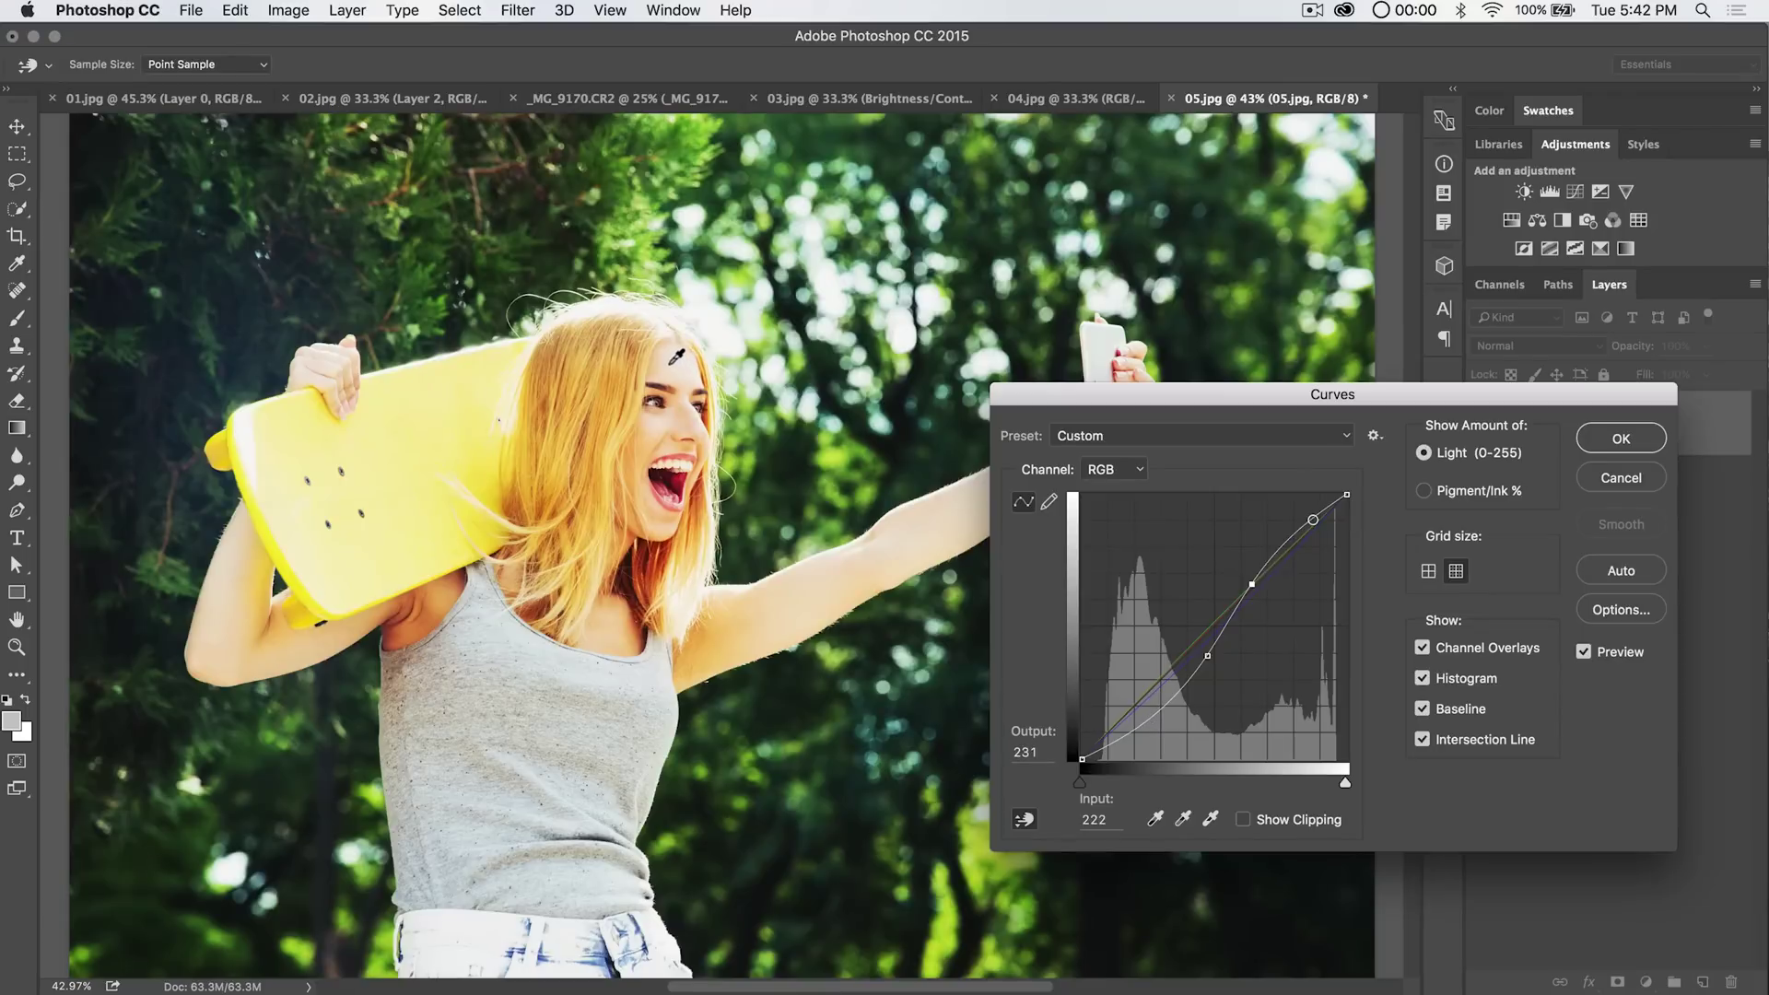
drag(677, 363, 675, 373)
drag(1208, 656, 1195, 659)
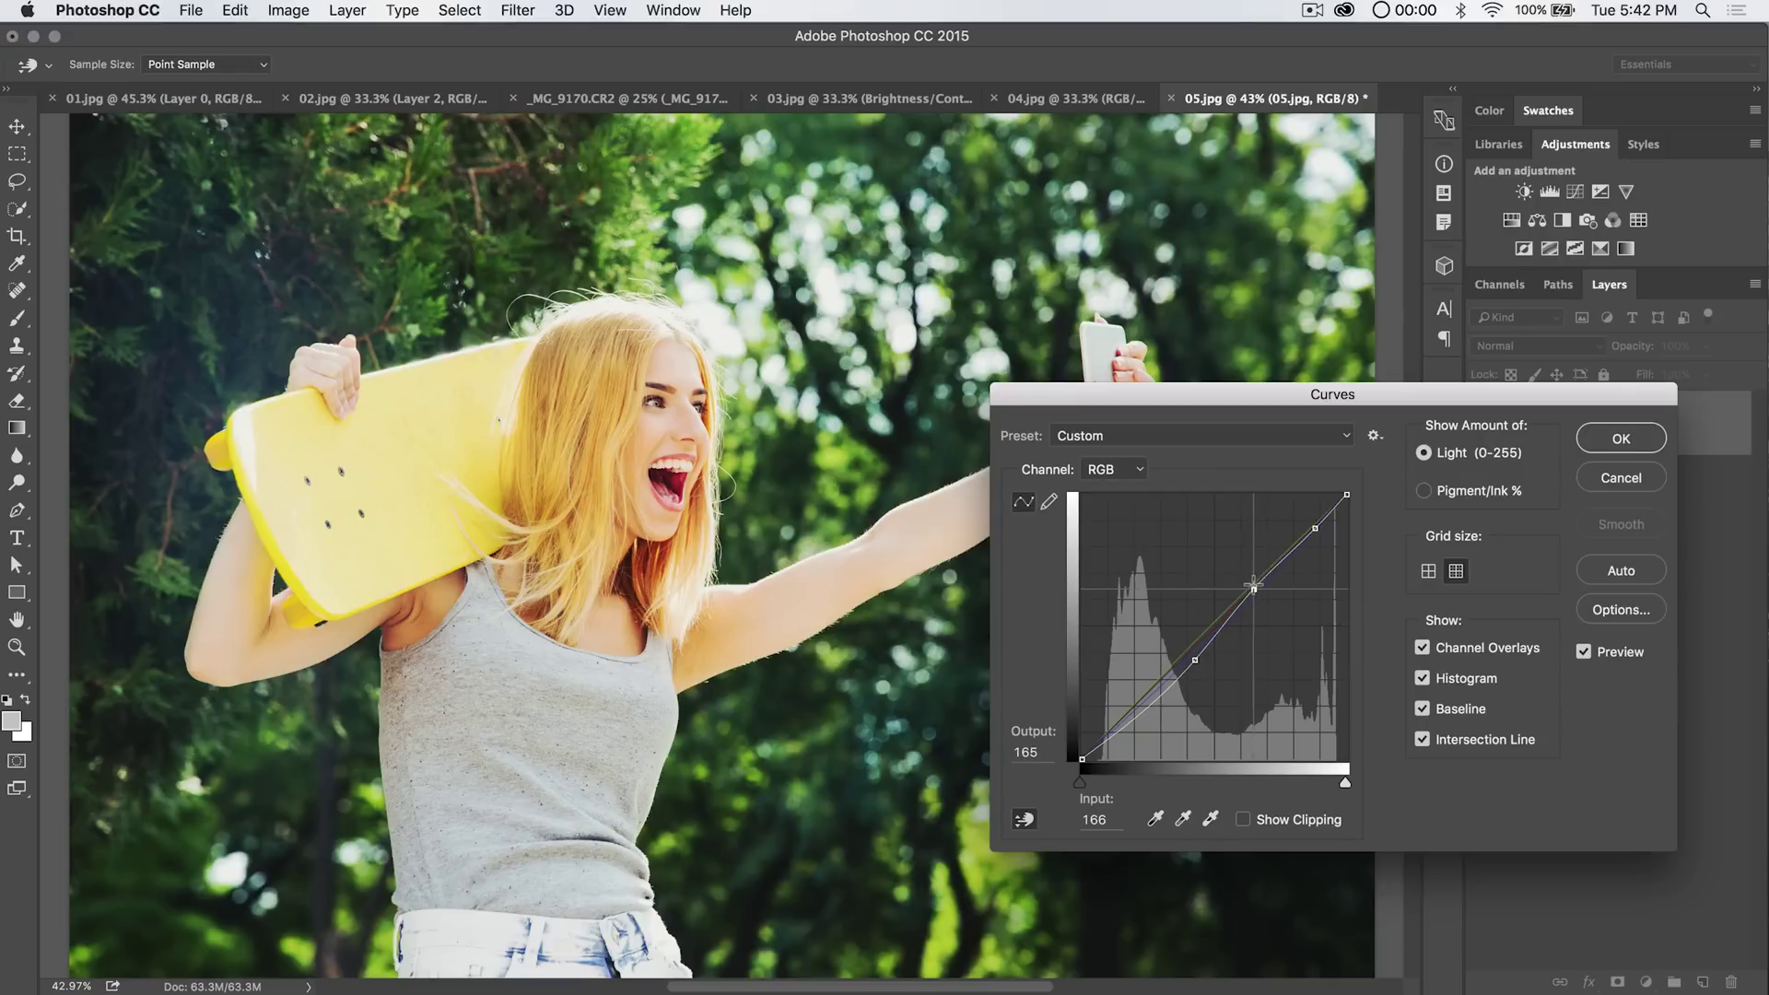
drag(1252, 584, 1255, 589)
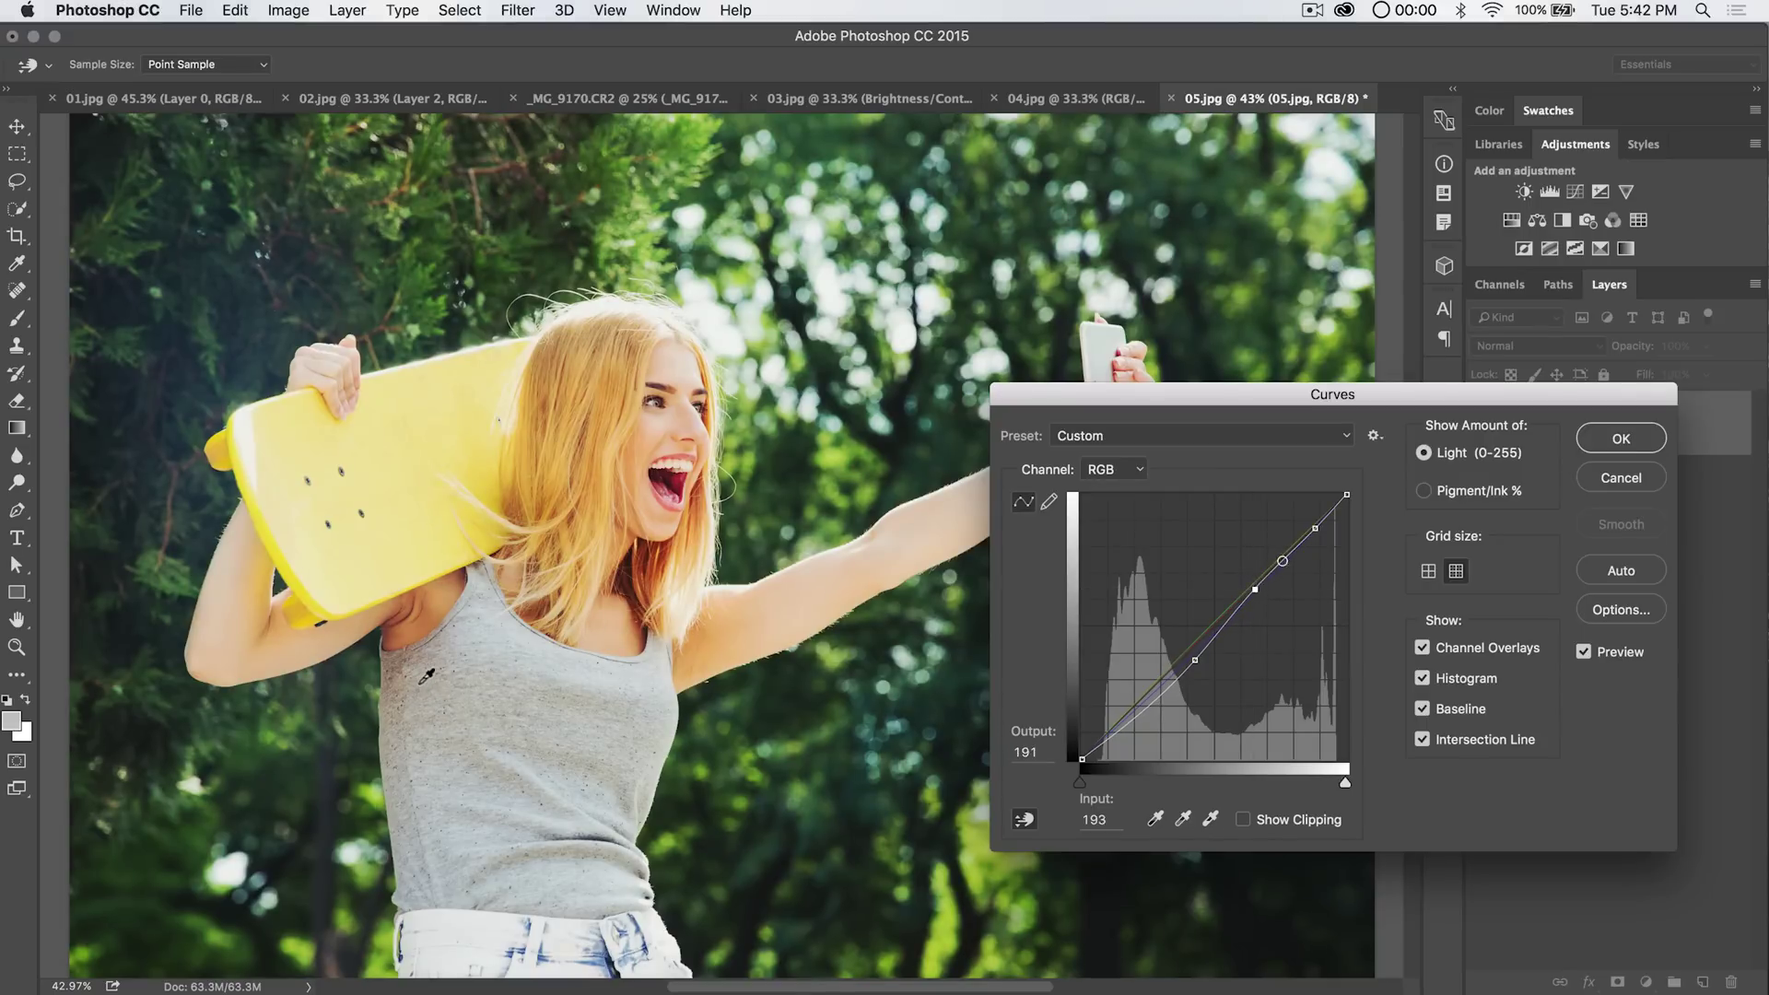
- Darken the tank top, shadows and midtones on the photo, then cancel all Curves changes
drag(429, 687, 428, 697)
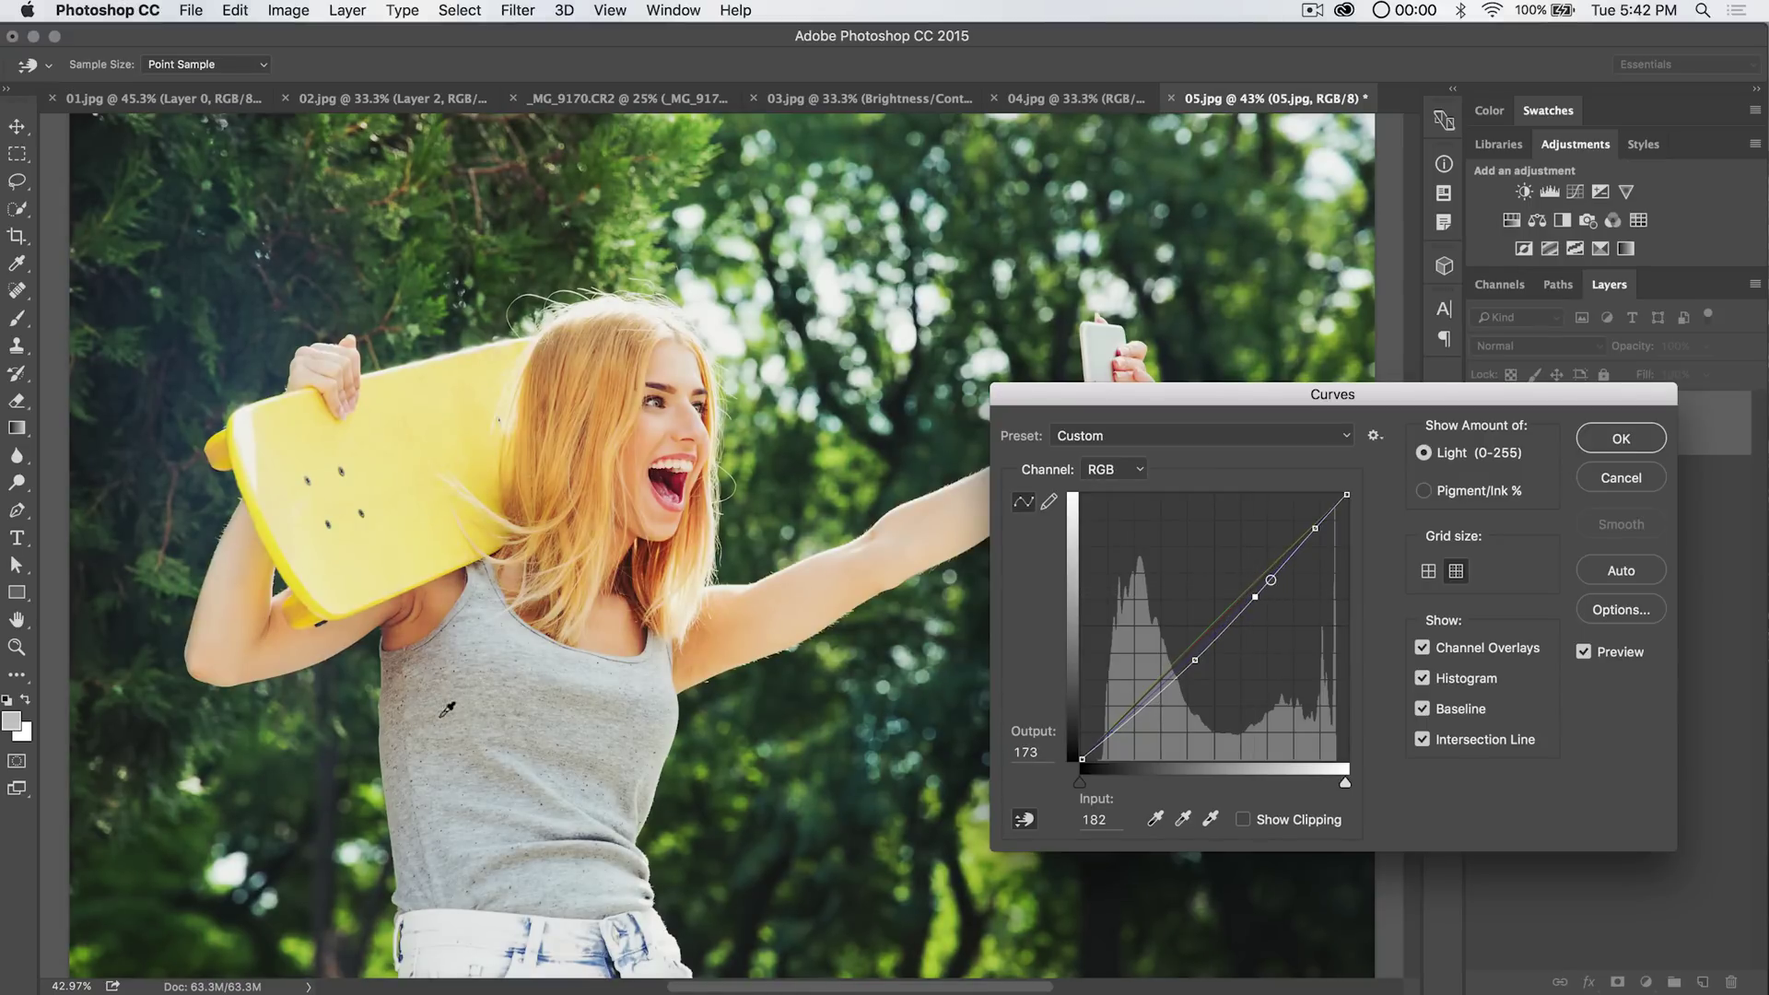
drag(298, 822, 307, 834)
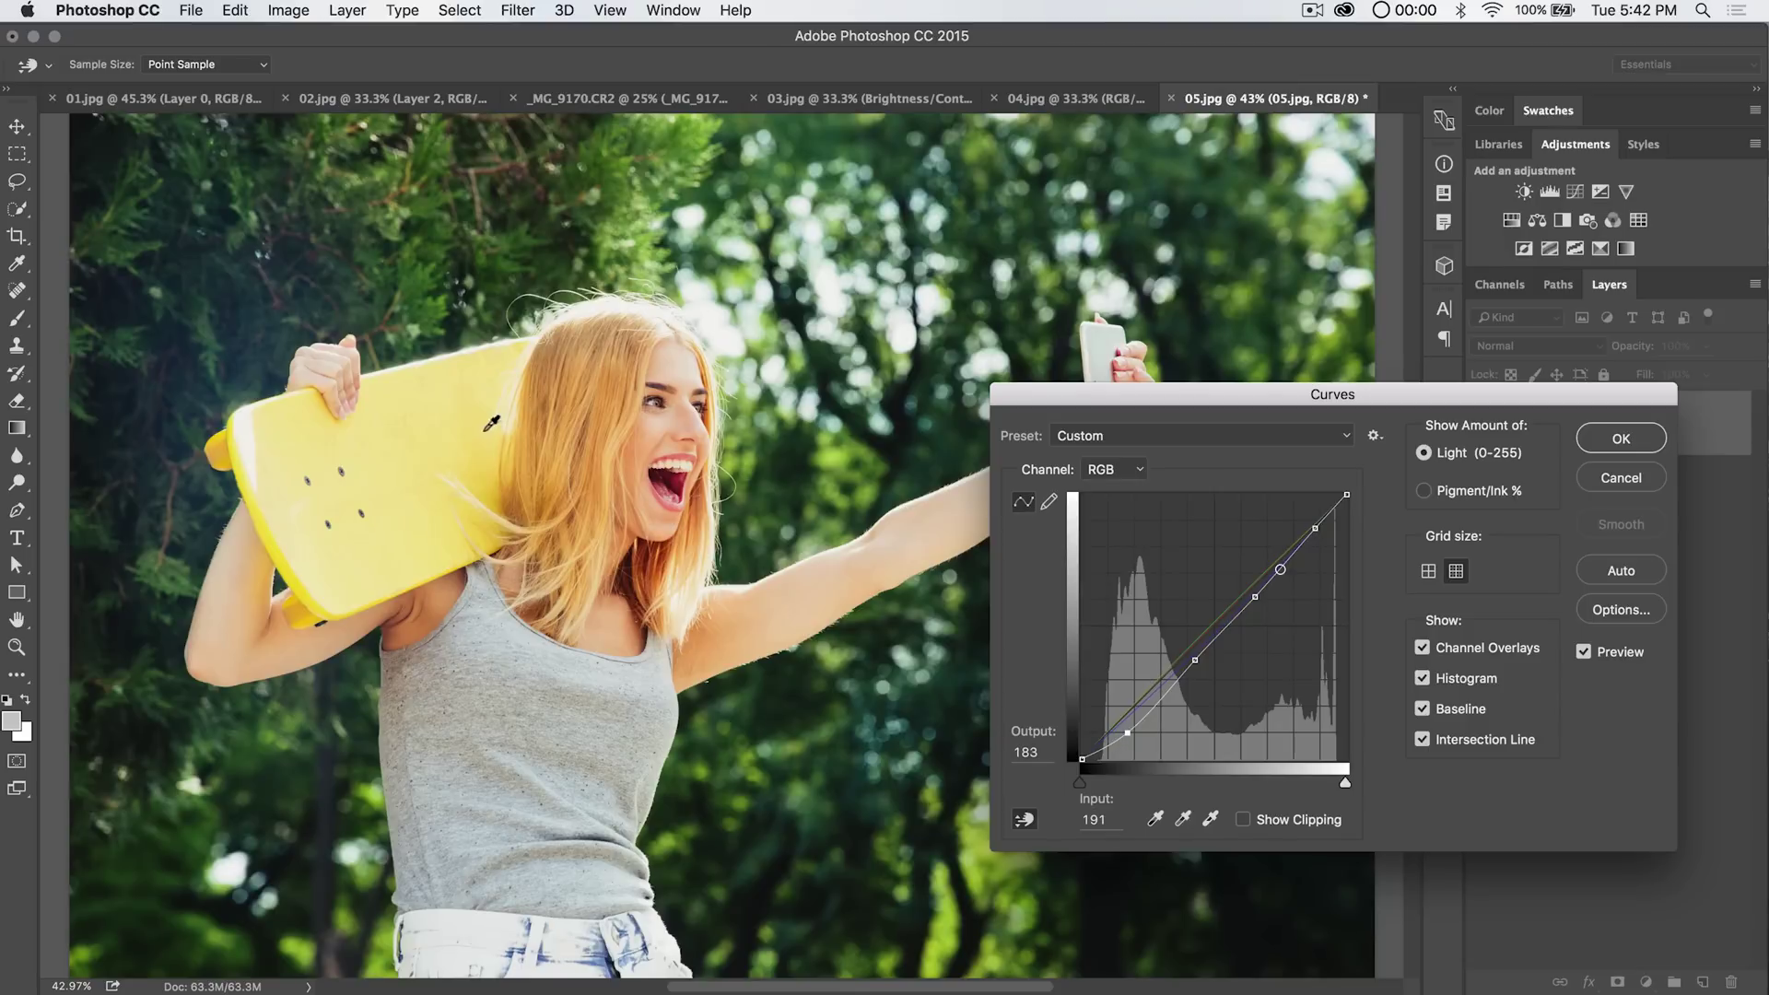
drag(1149, 398, 1102, 358)
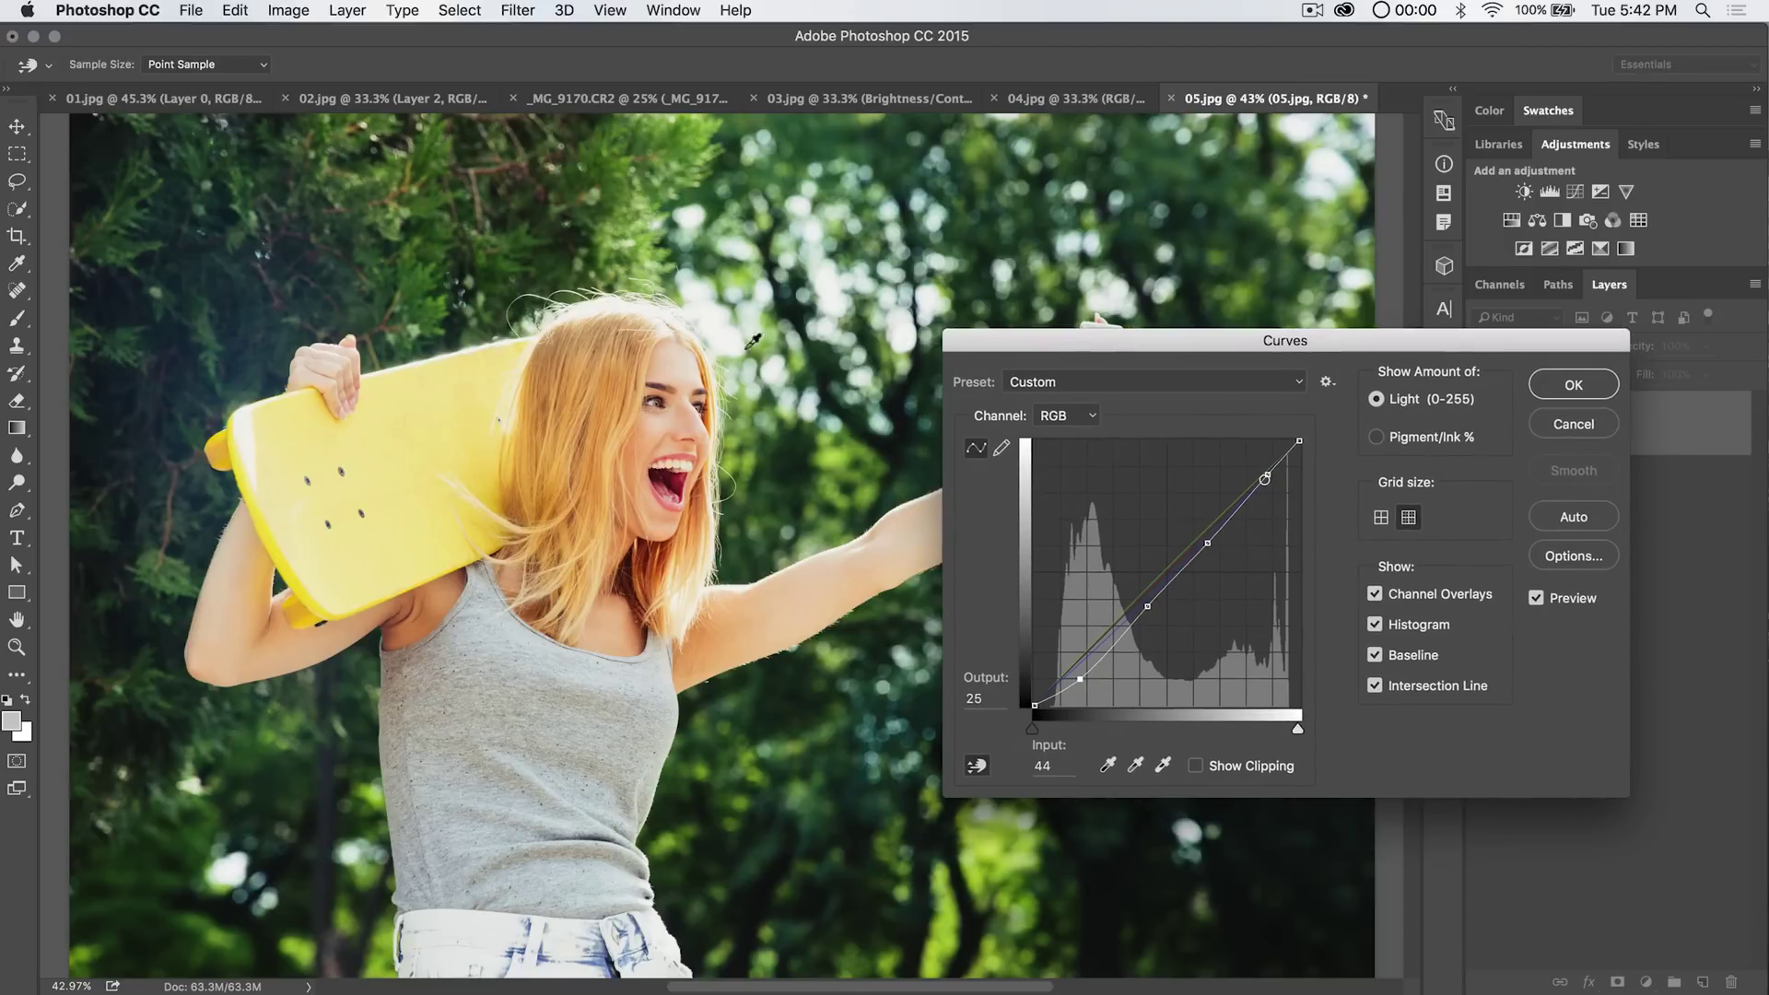
drag(785, 310, 778, 365)
click(1574, 426)
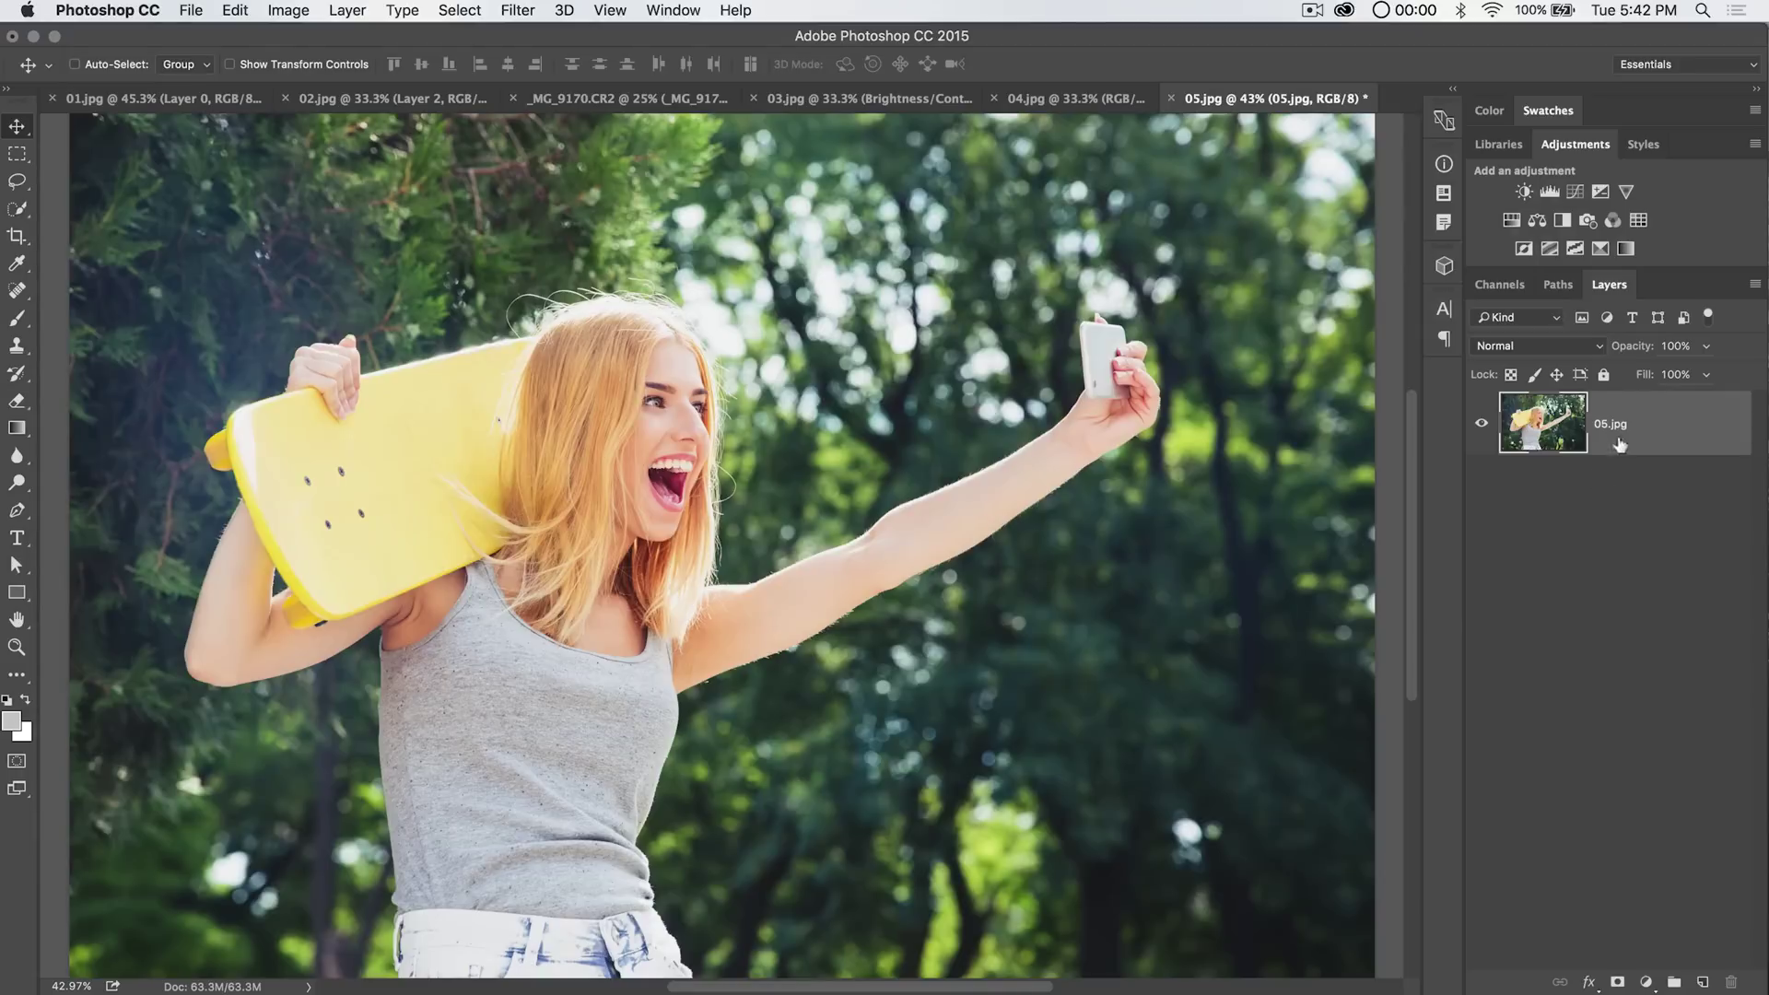
- Start a direct Image > Adjustments > Curves on the photo and cancel it
click(289, 11)
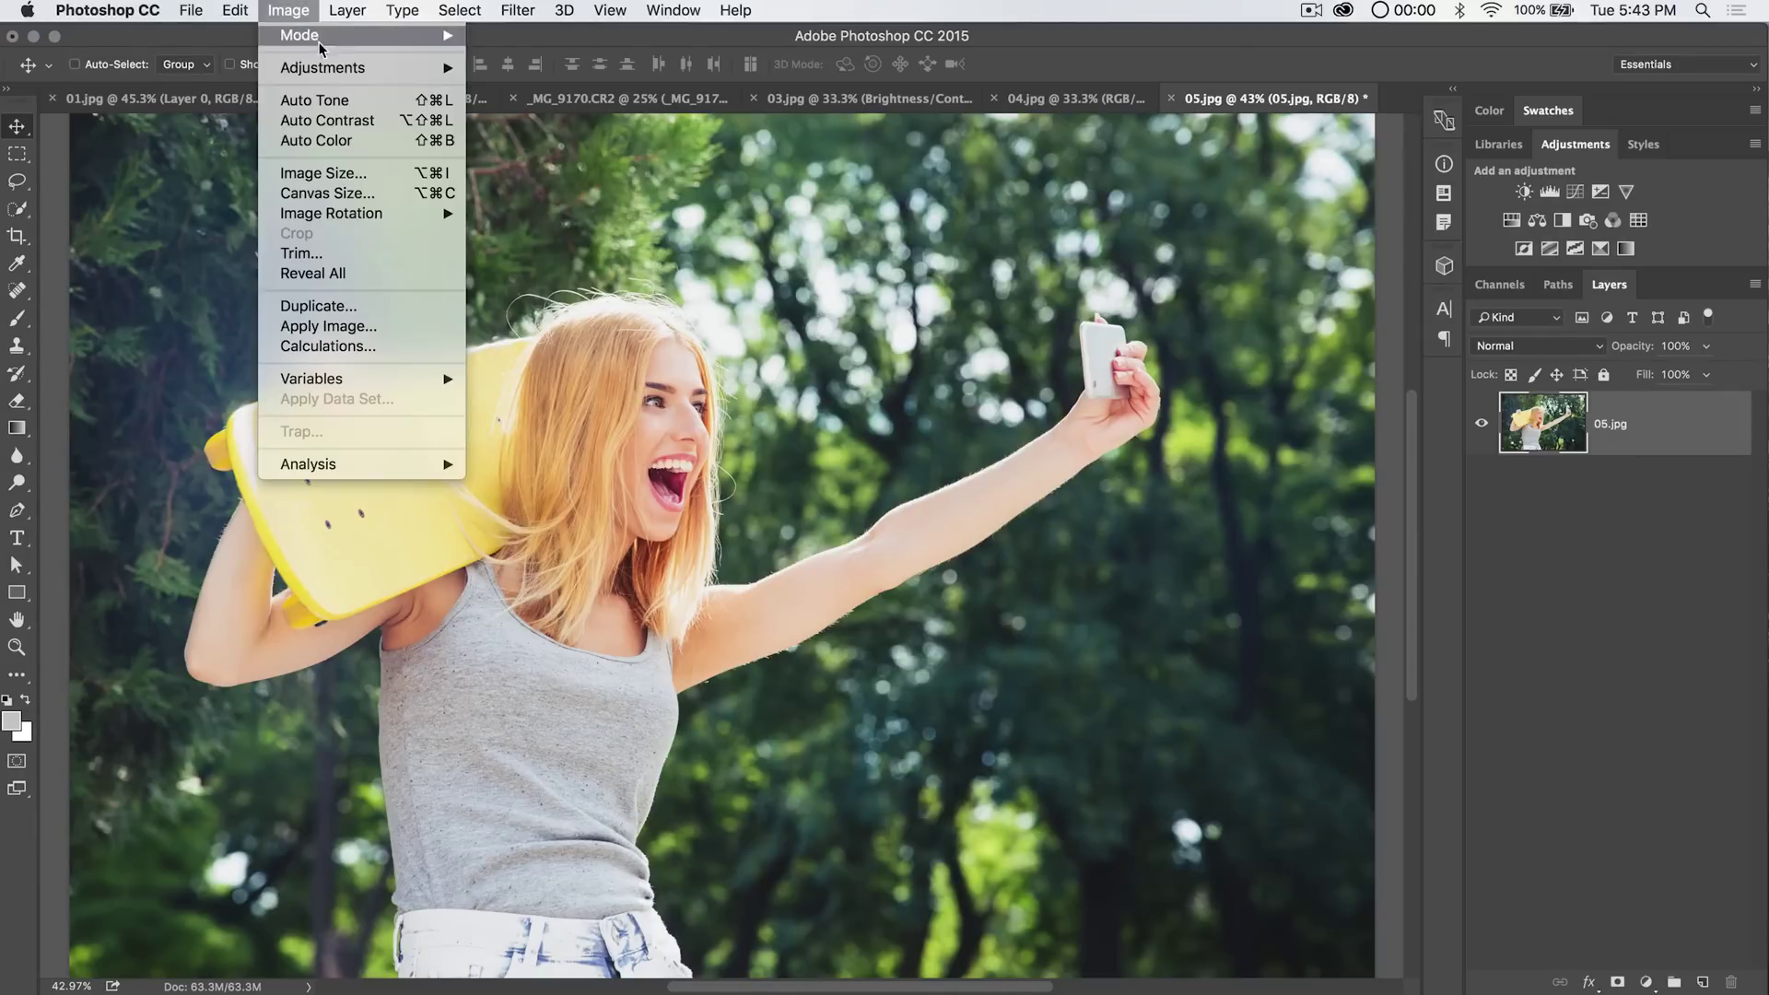
mouse_move(324, 69)
click(539, 111)
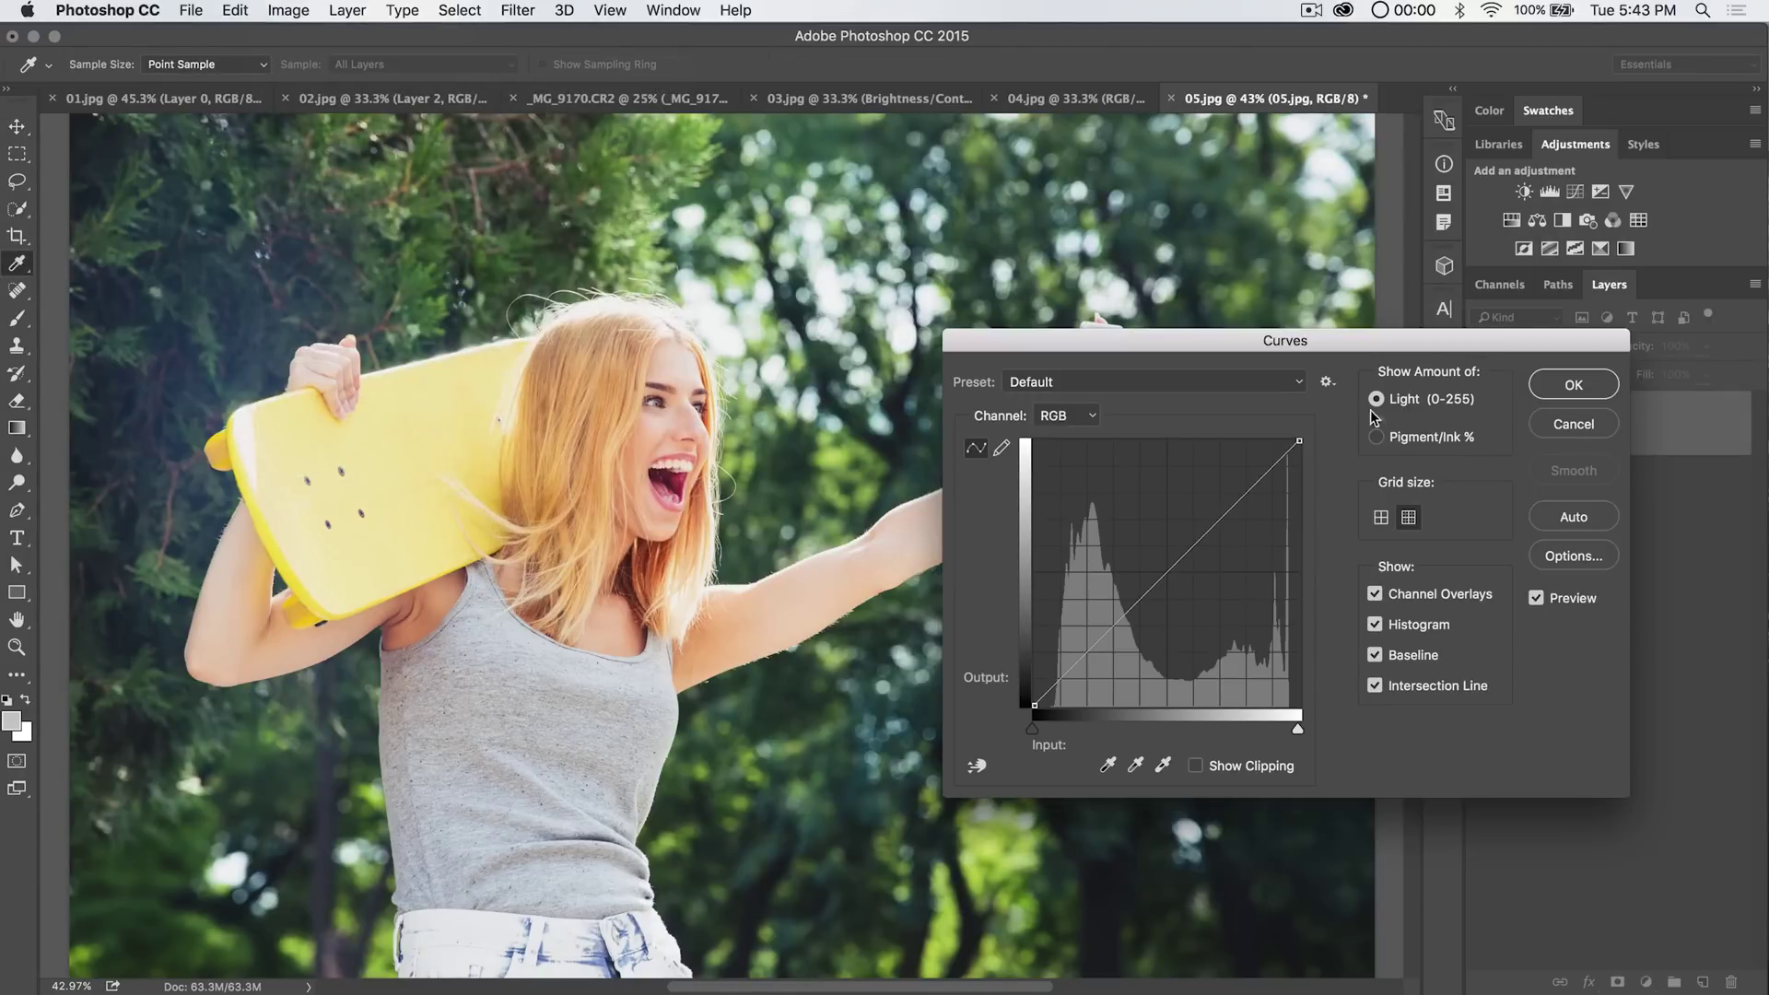
click(1576, 426)
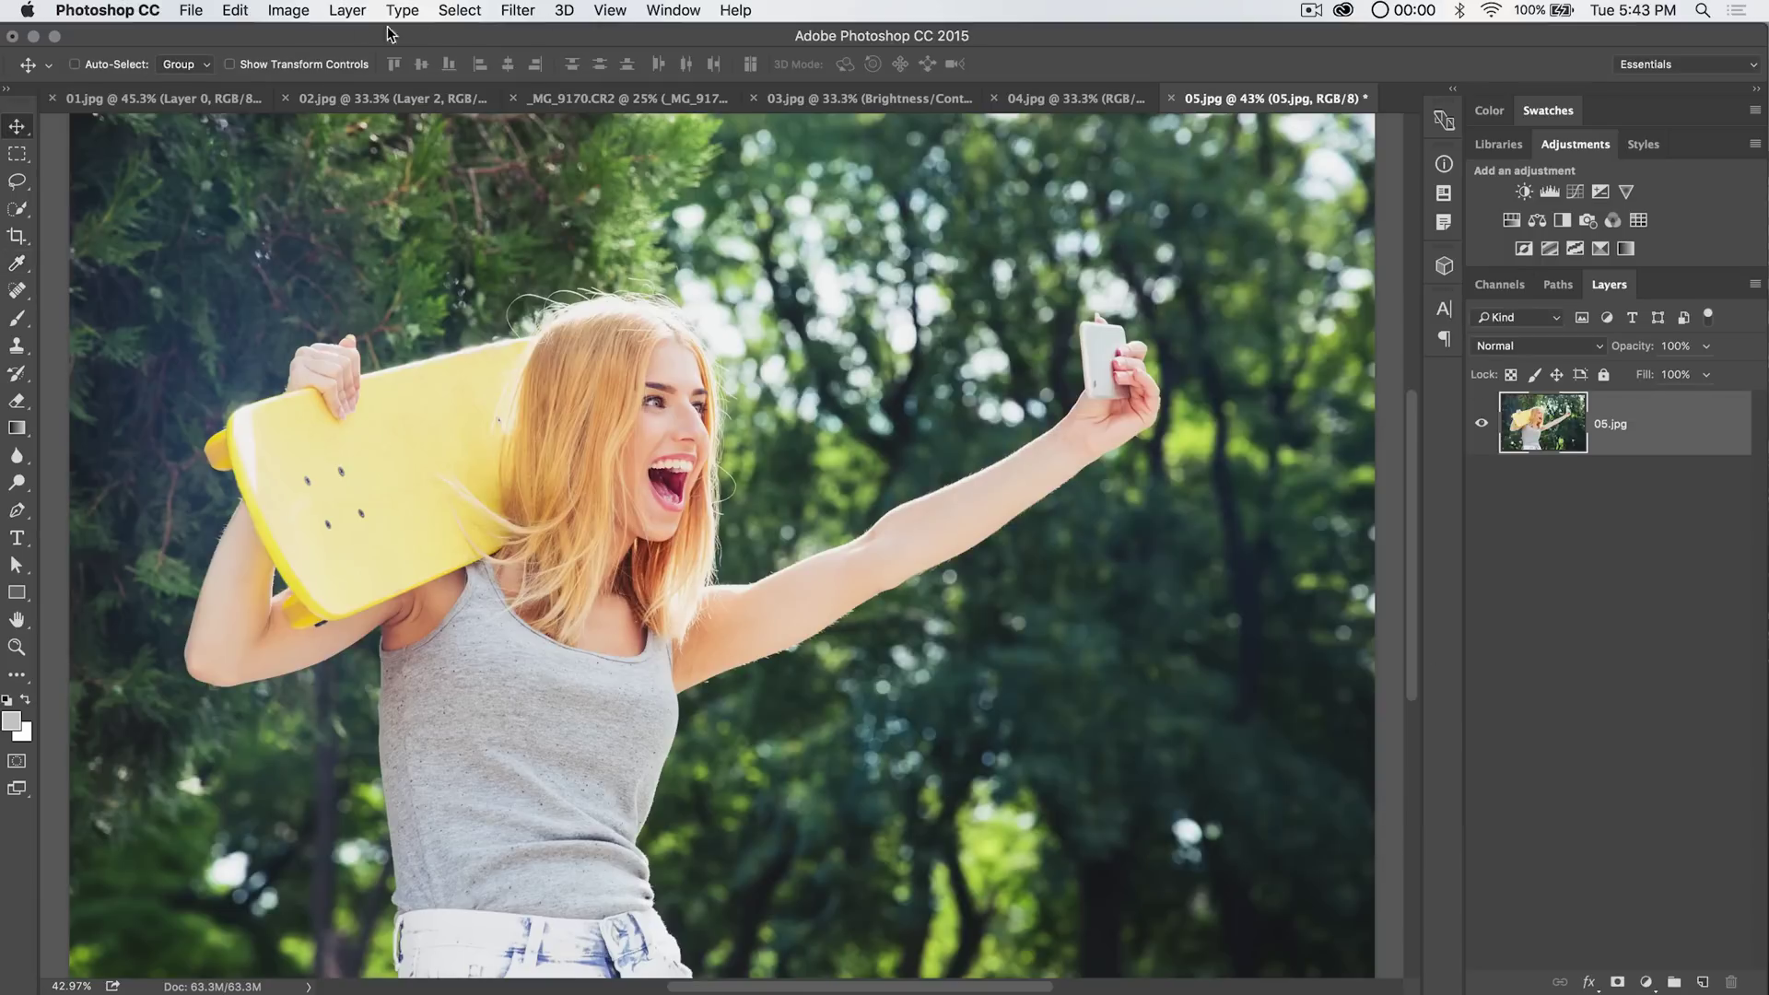
- Add a Curves 1 adjustment layer above 05.jpg and bring its curve Properties back into view
click(348, 10)
mouse_move(465, 274)
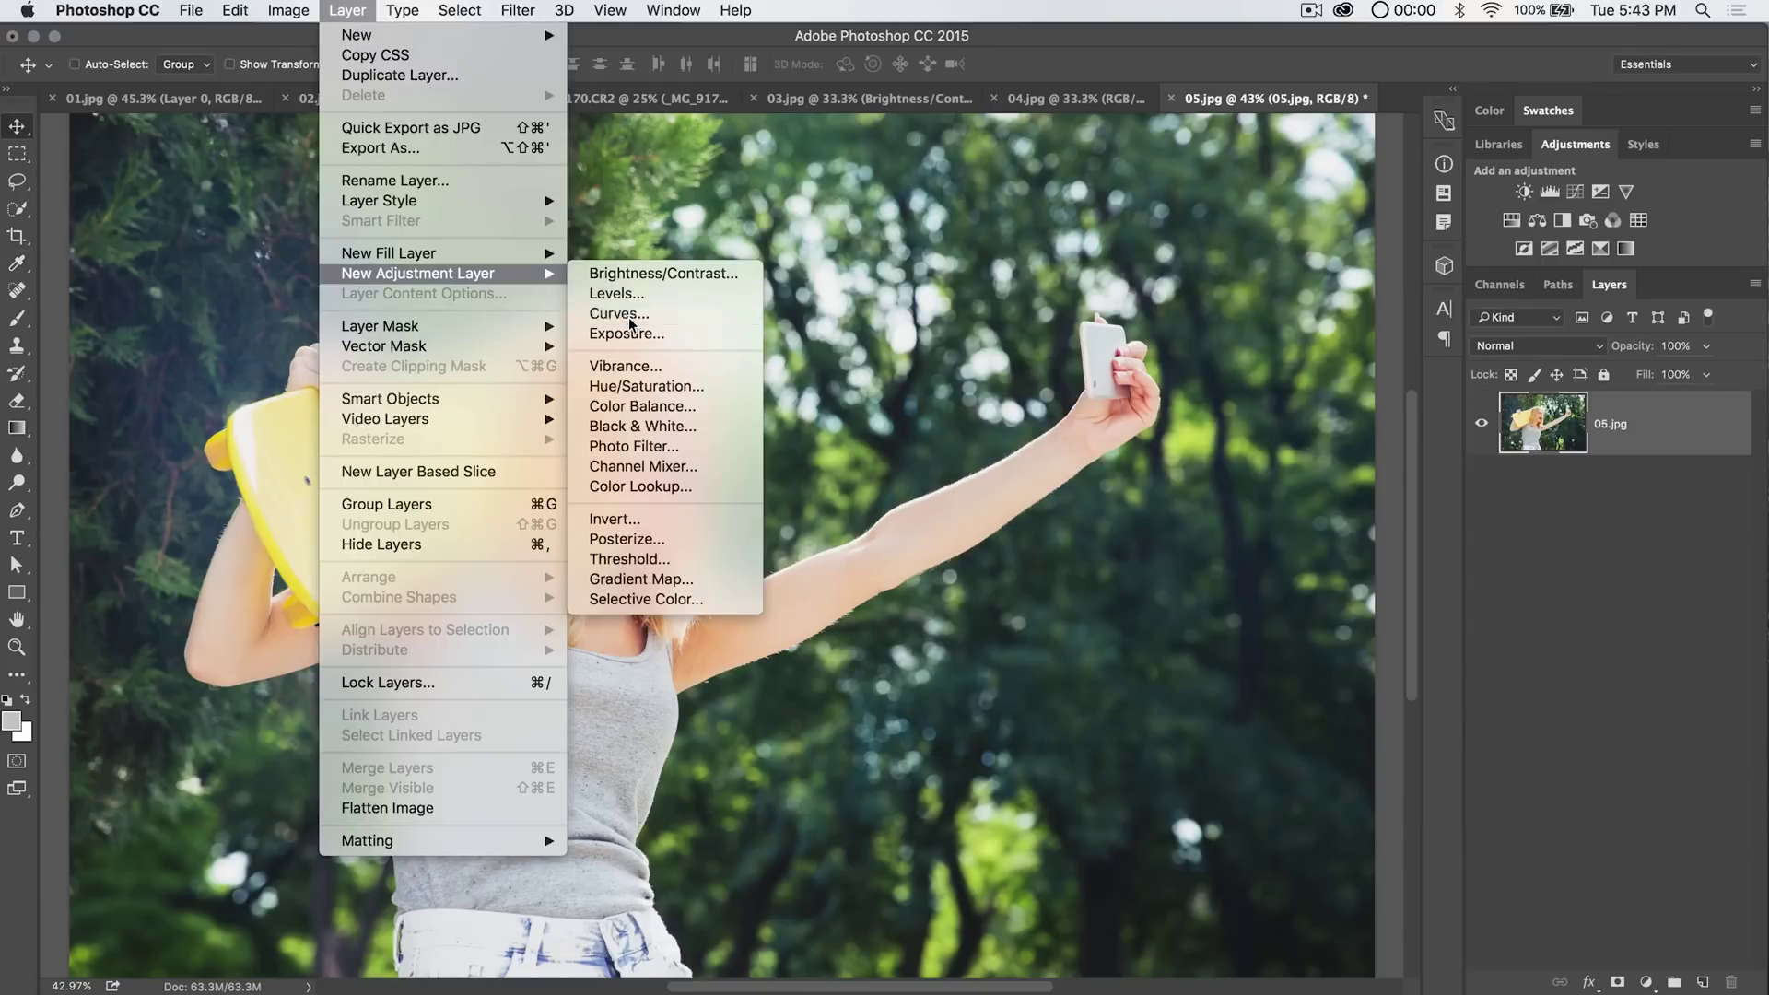
click(636, 314)
key(Return)
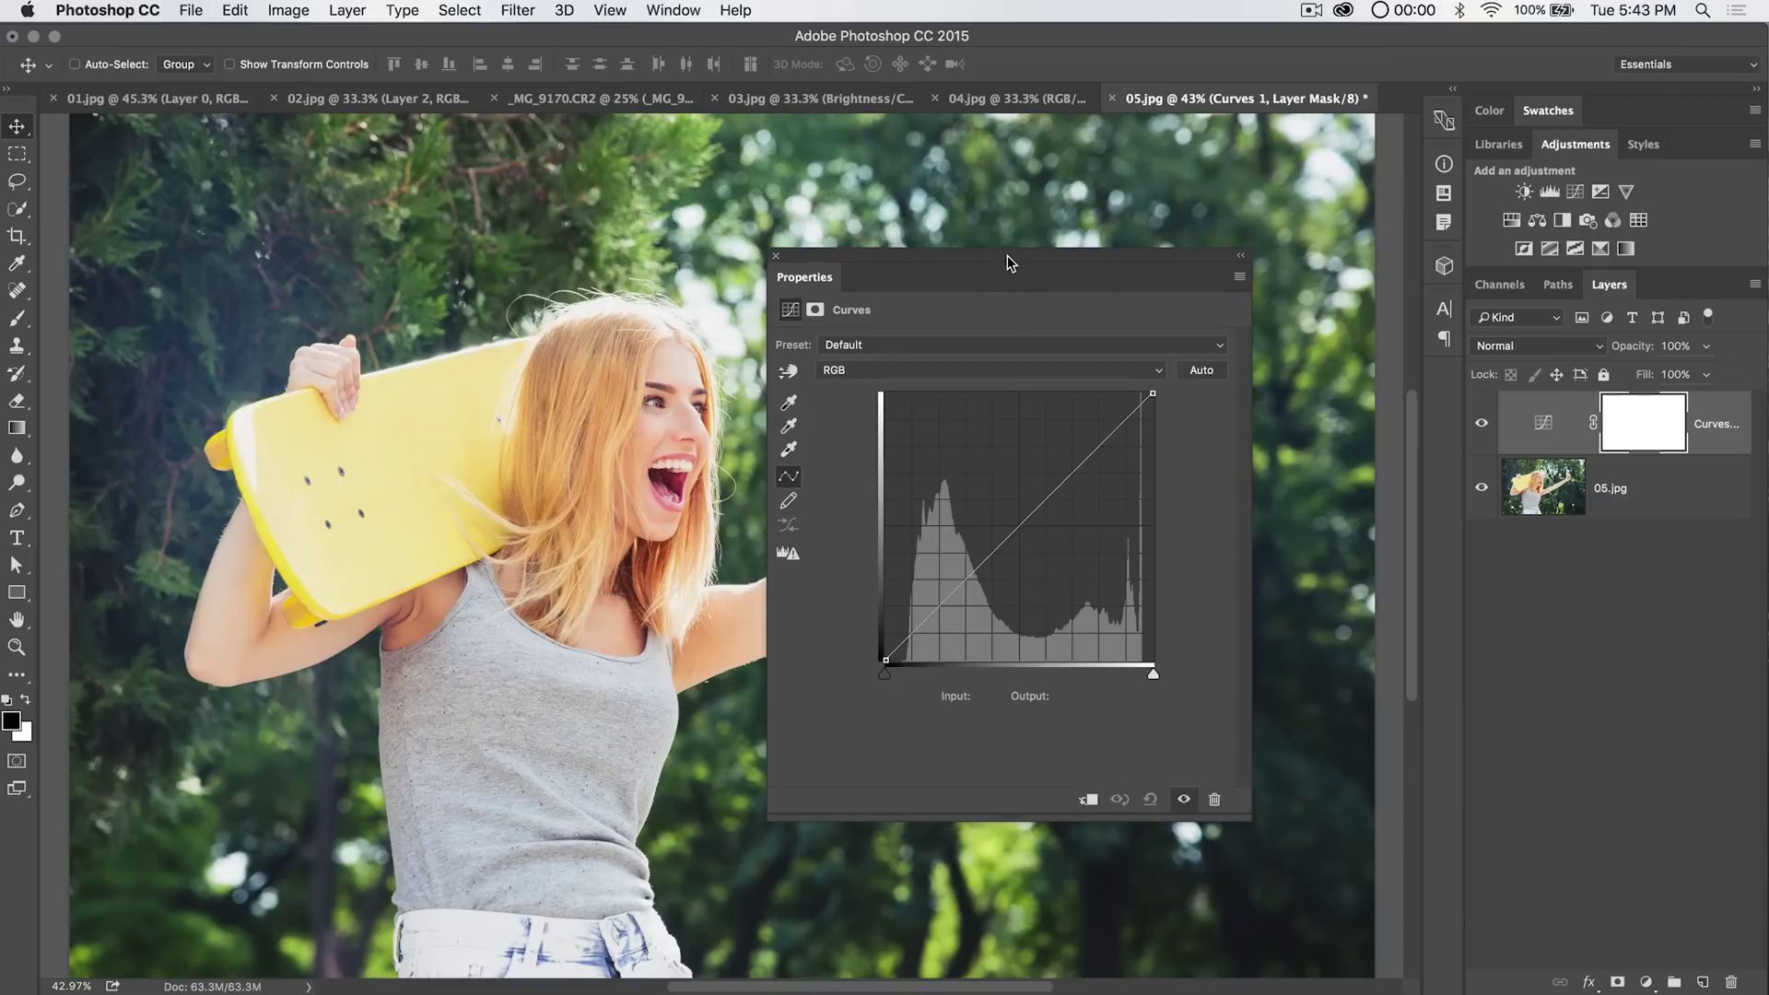
drag(1008, 256, 1445, 376)
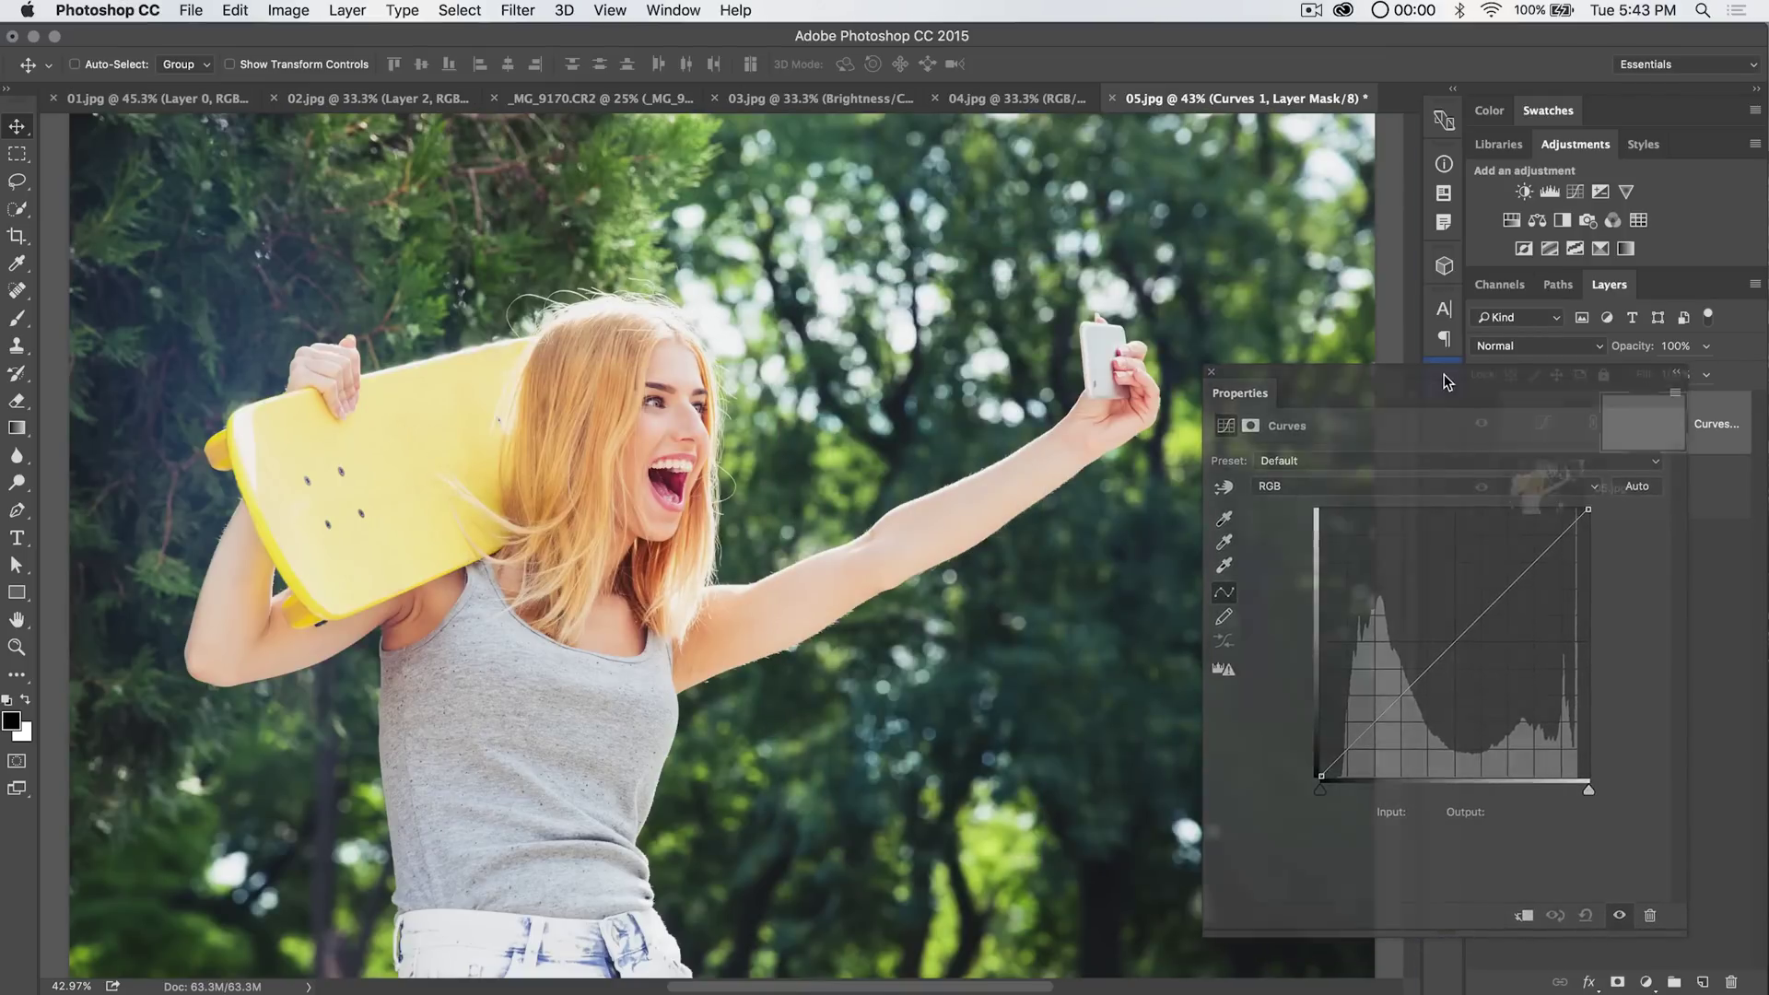
click(1443, 381)
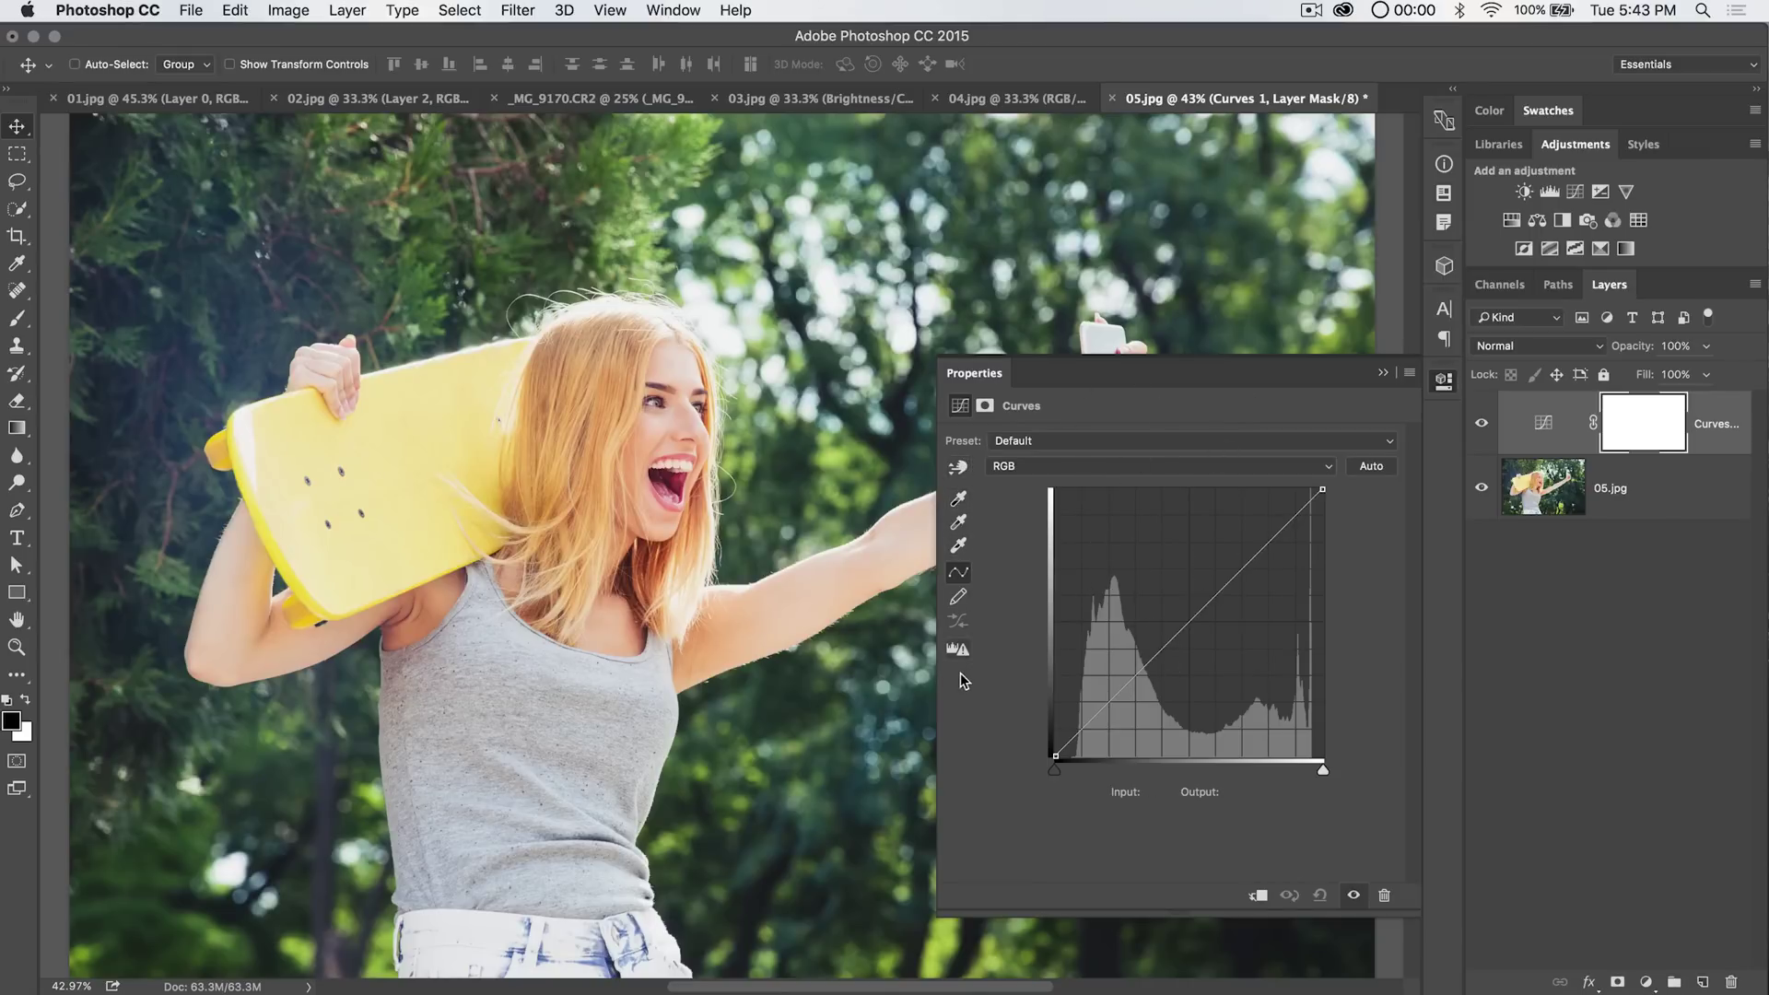
click(1242, 467)
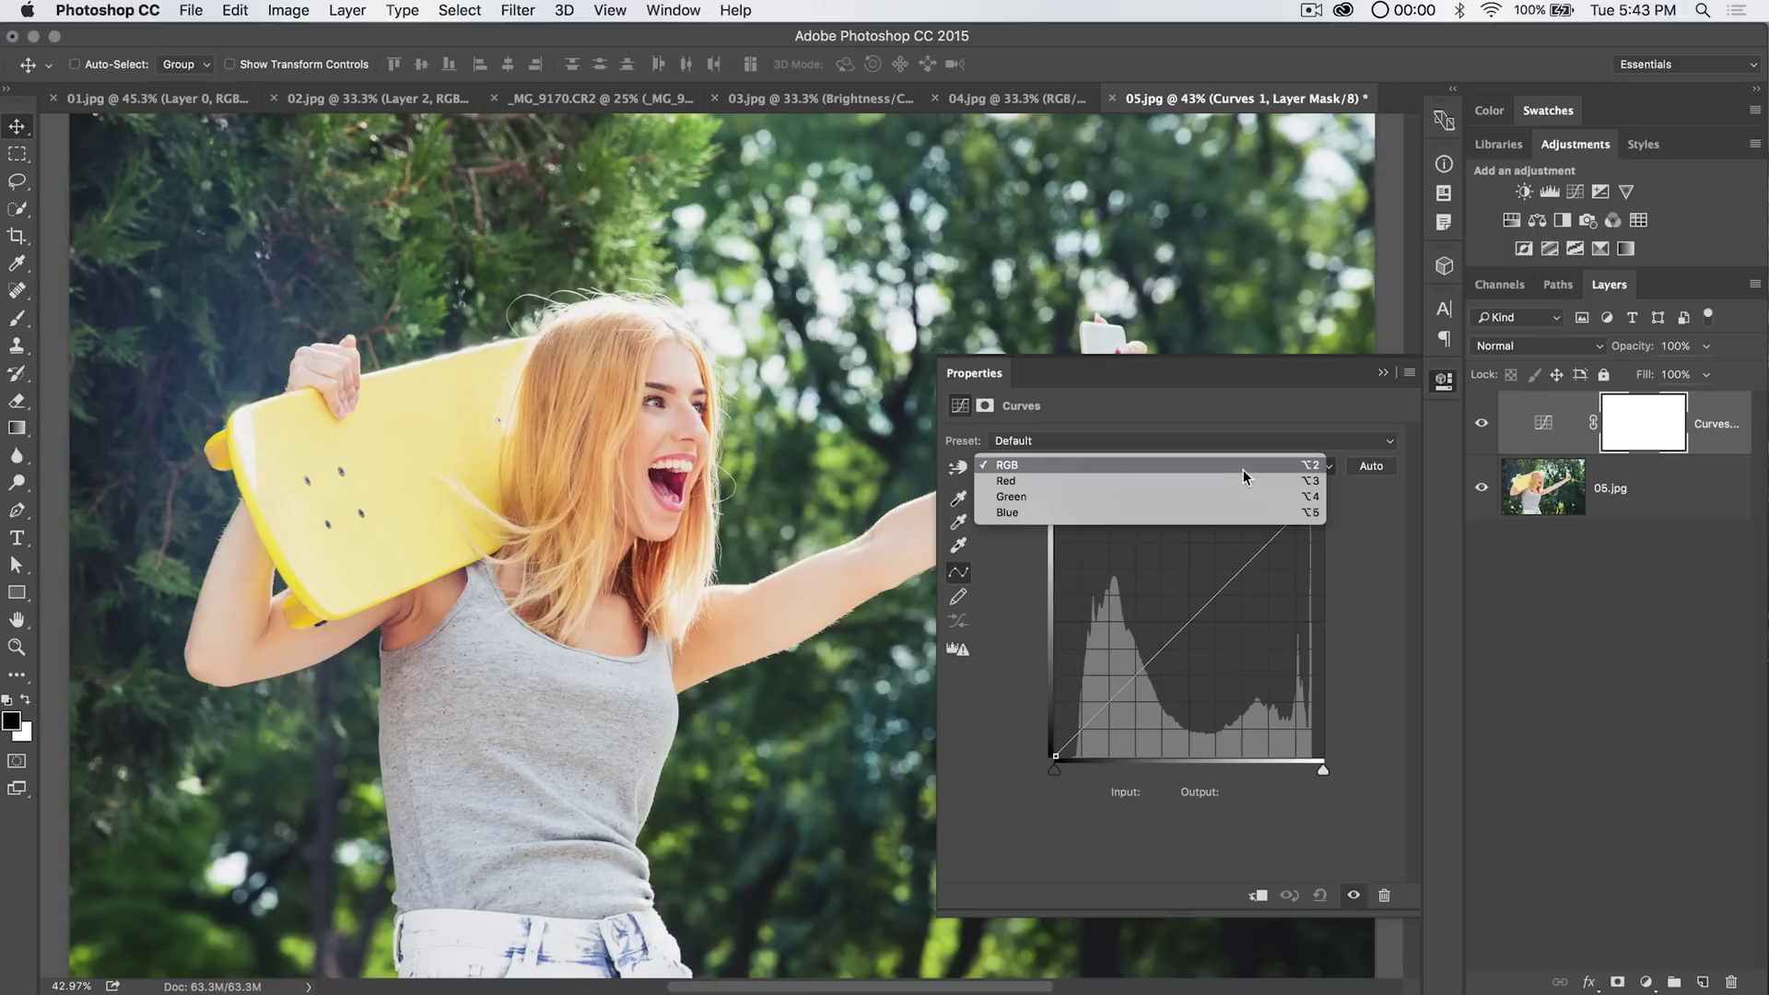
- Build a Red-channel S-curve that lifts input 202 to 219 and drops input 67 to 52
click(1191, 483)
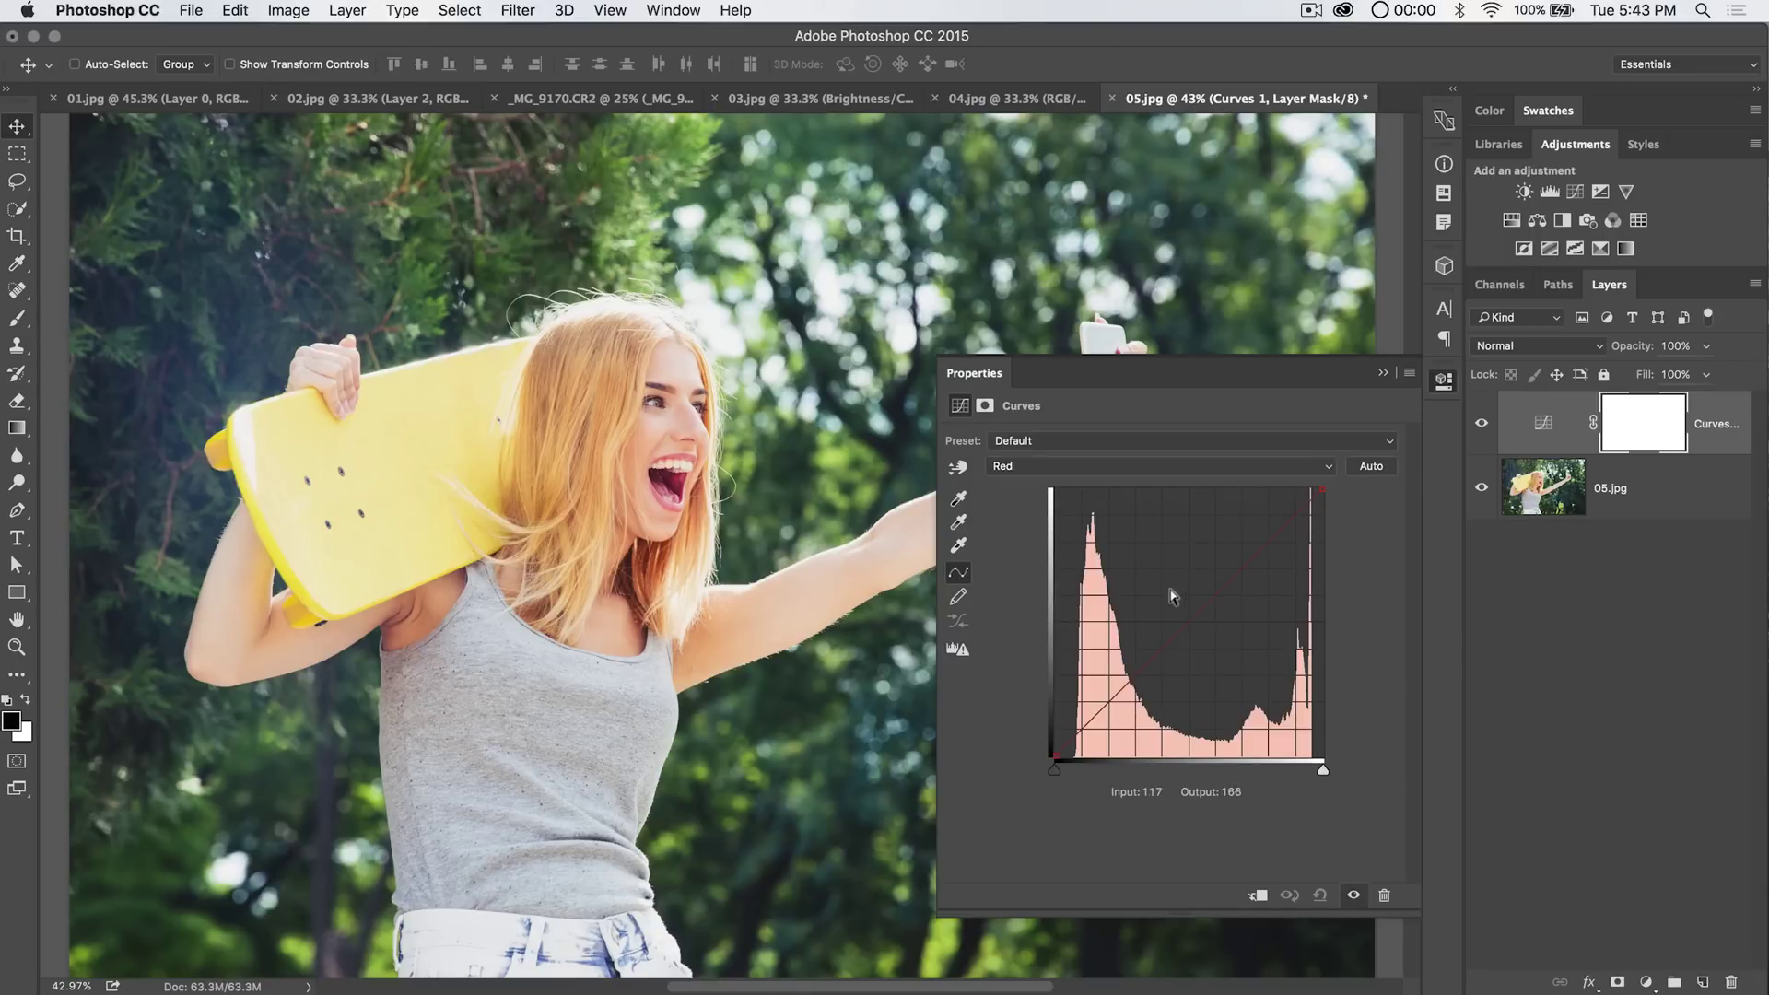
click(1177, 467)
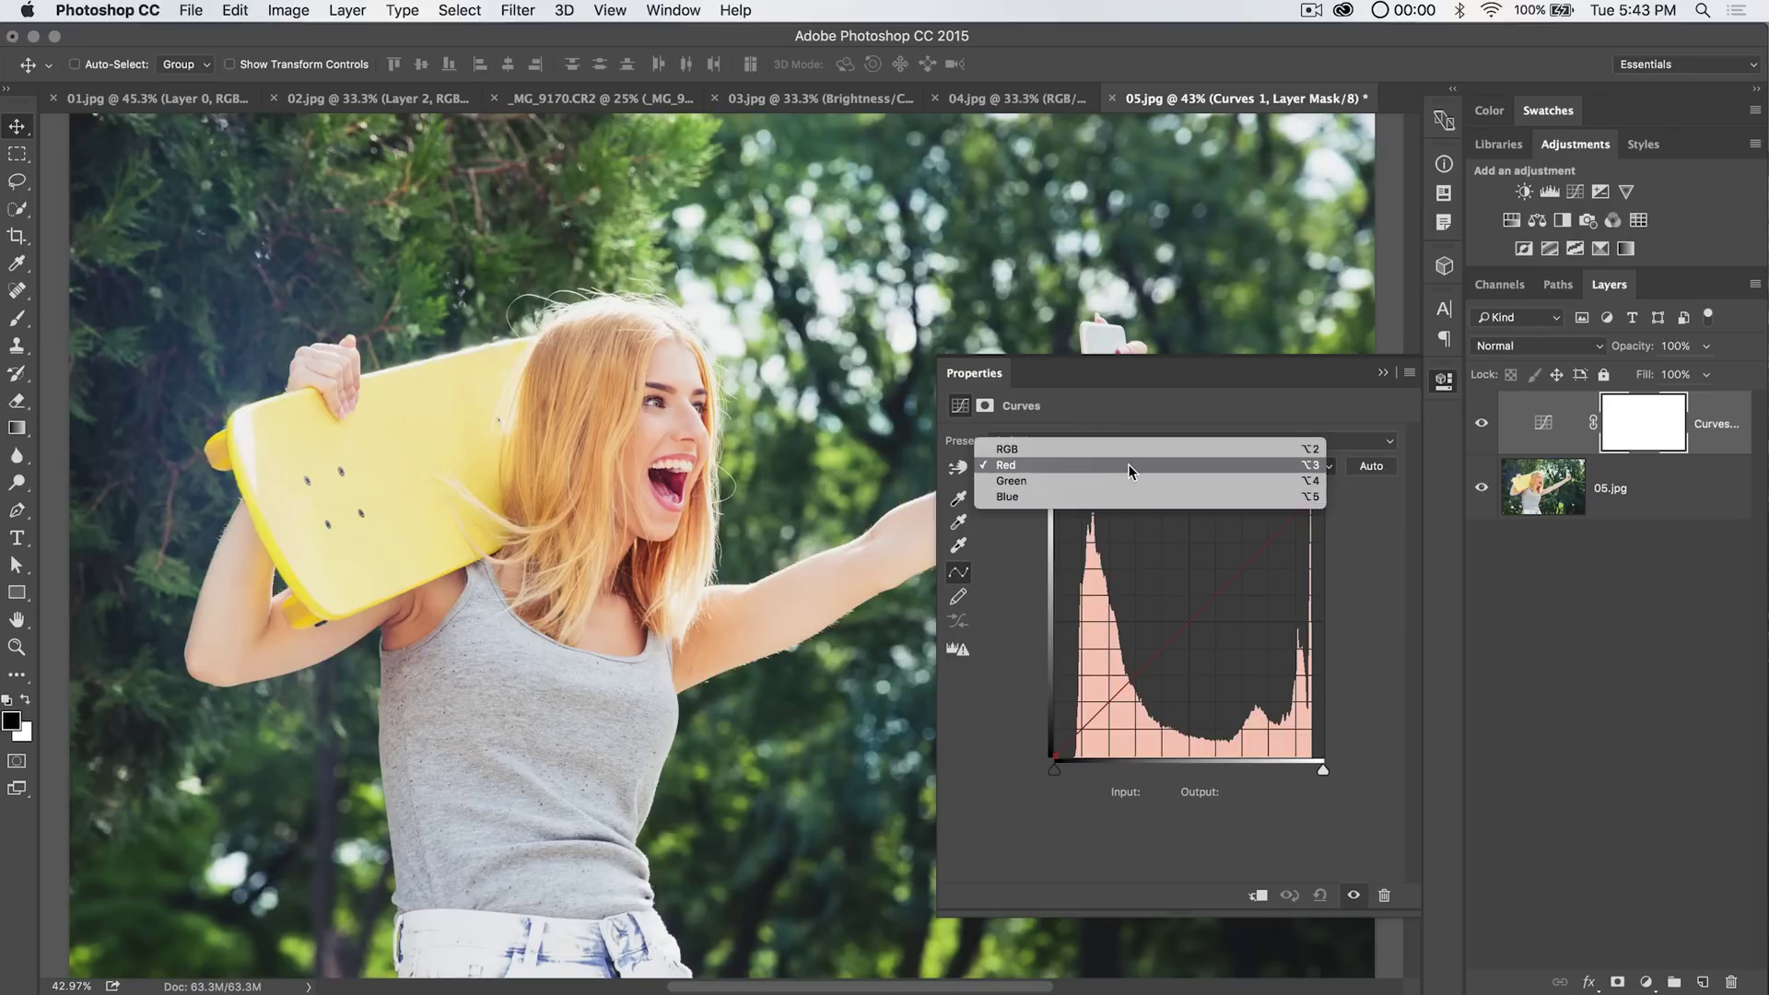
click(1128, 464)
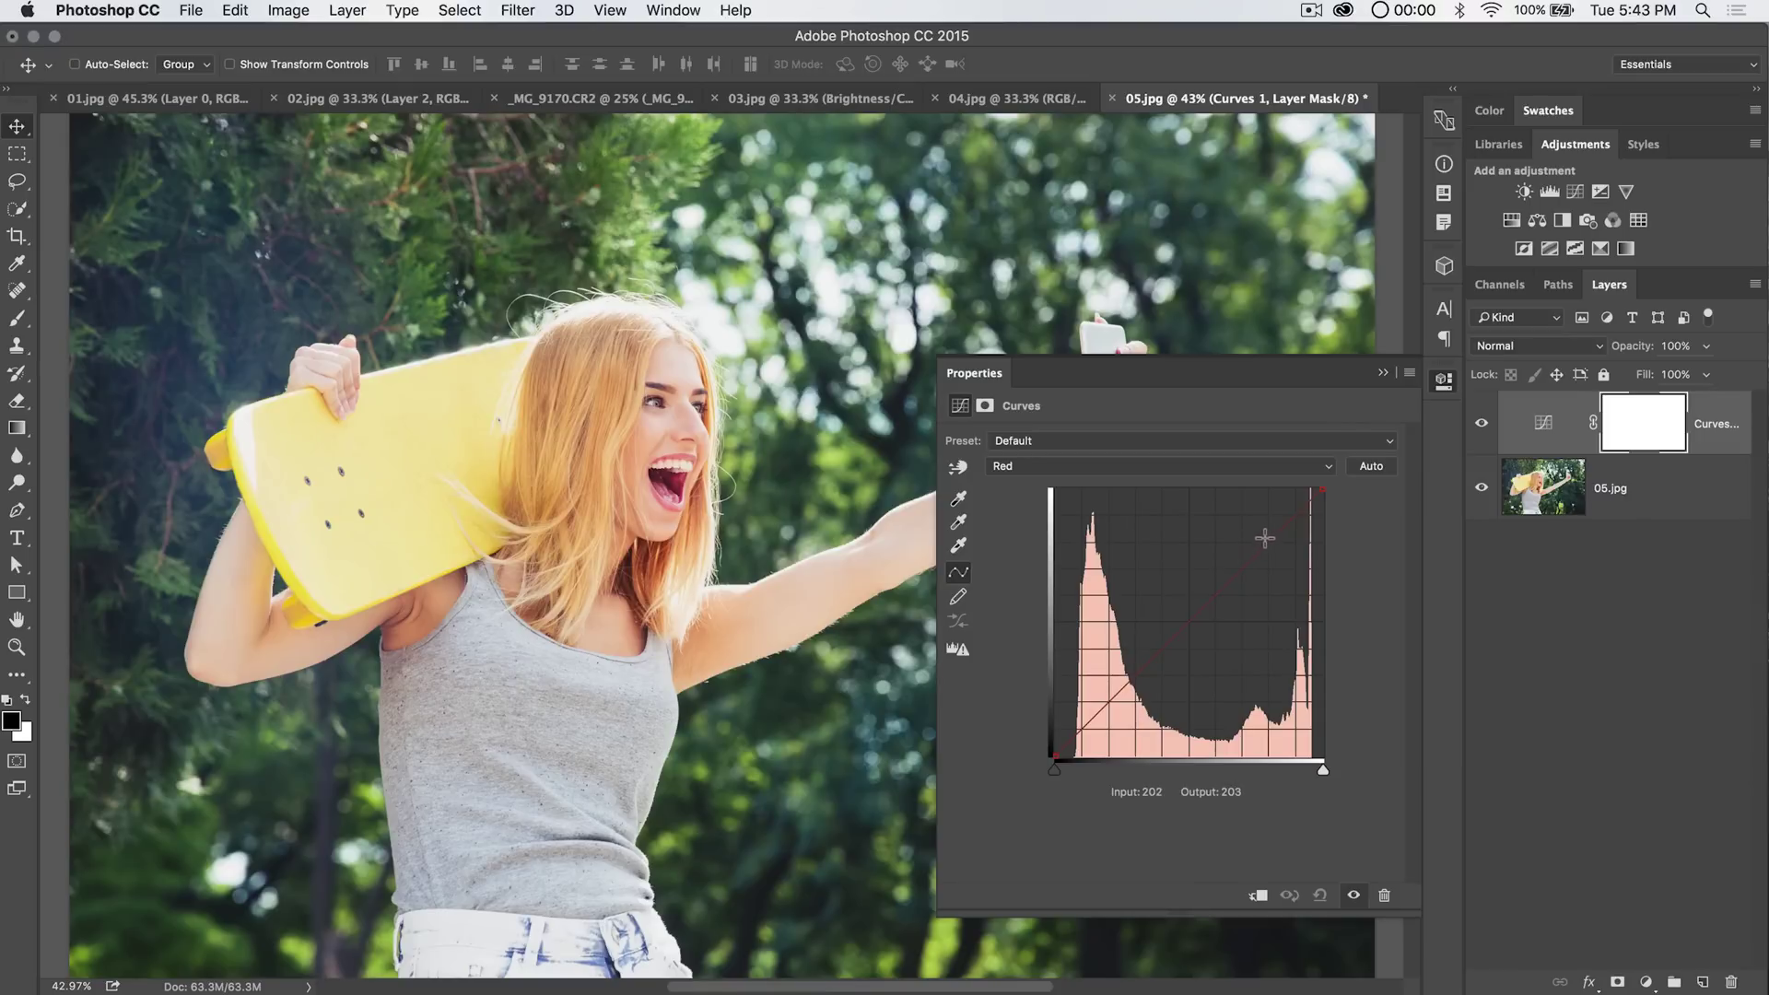
drag(1262, 533, 1261, 518)
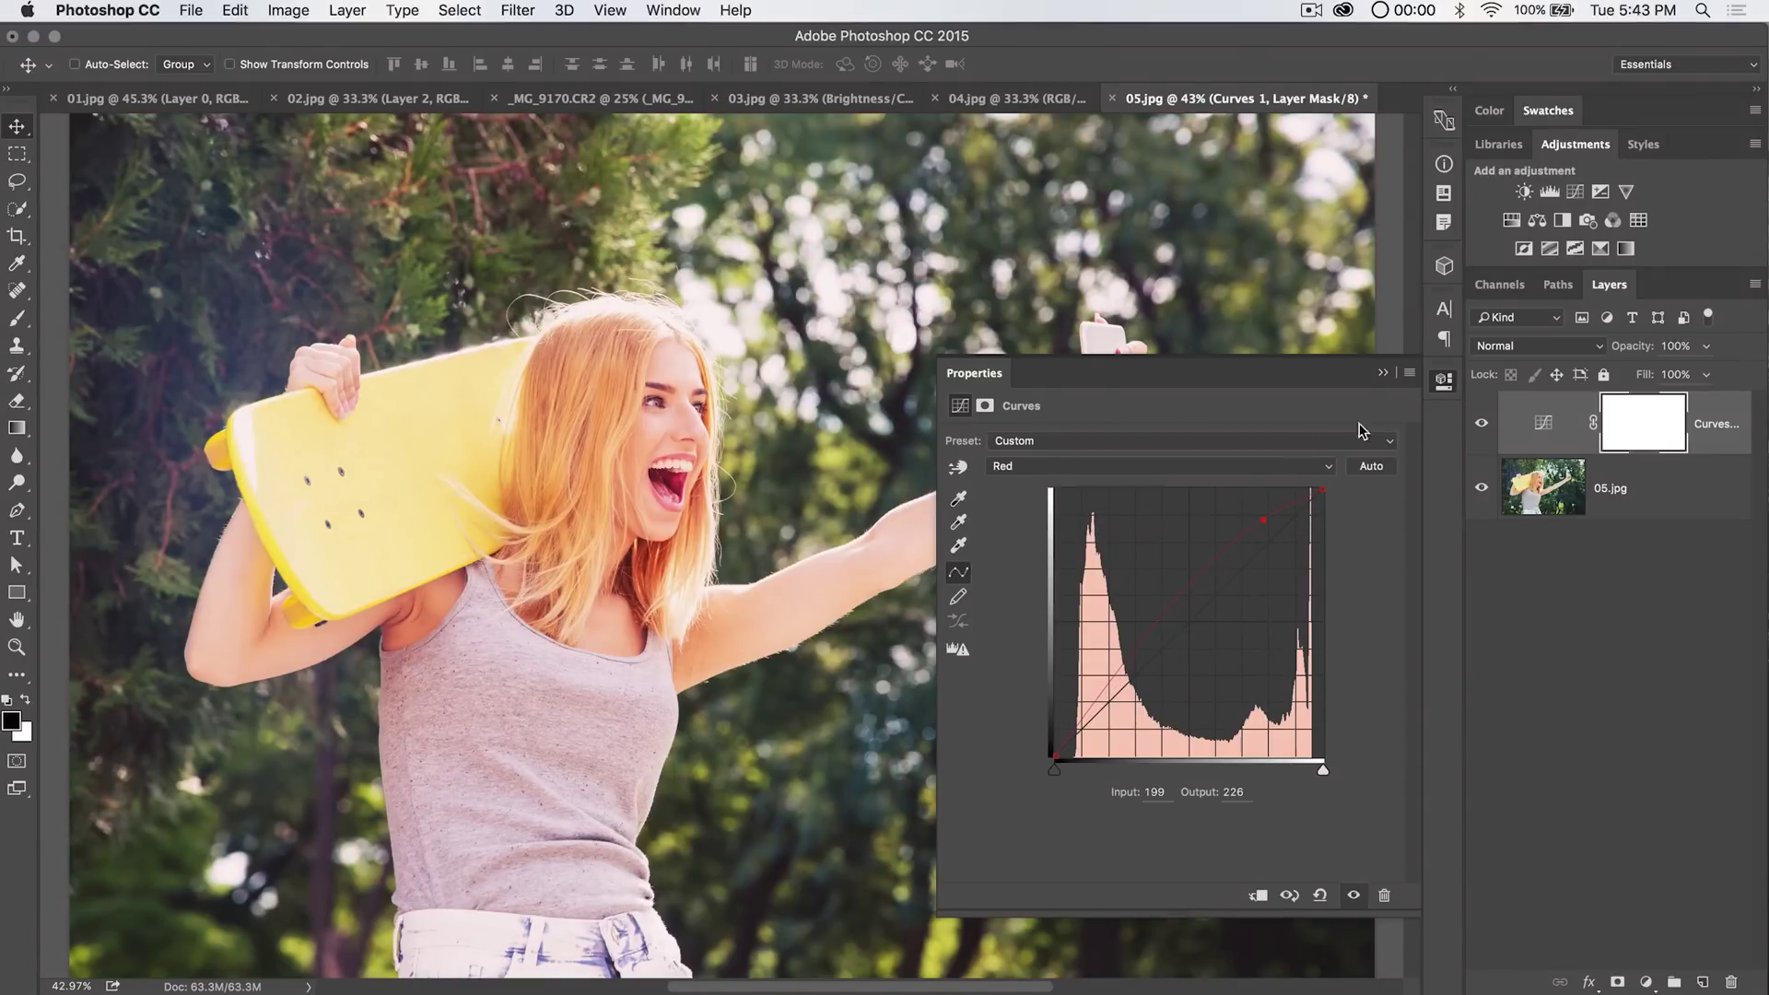
click(1480, 424)
click(1480, 424)
drag(1117, 662, 1121, 702)
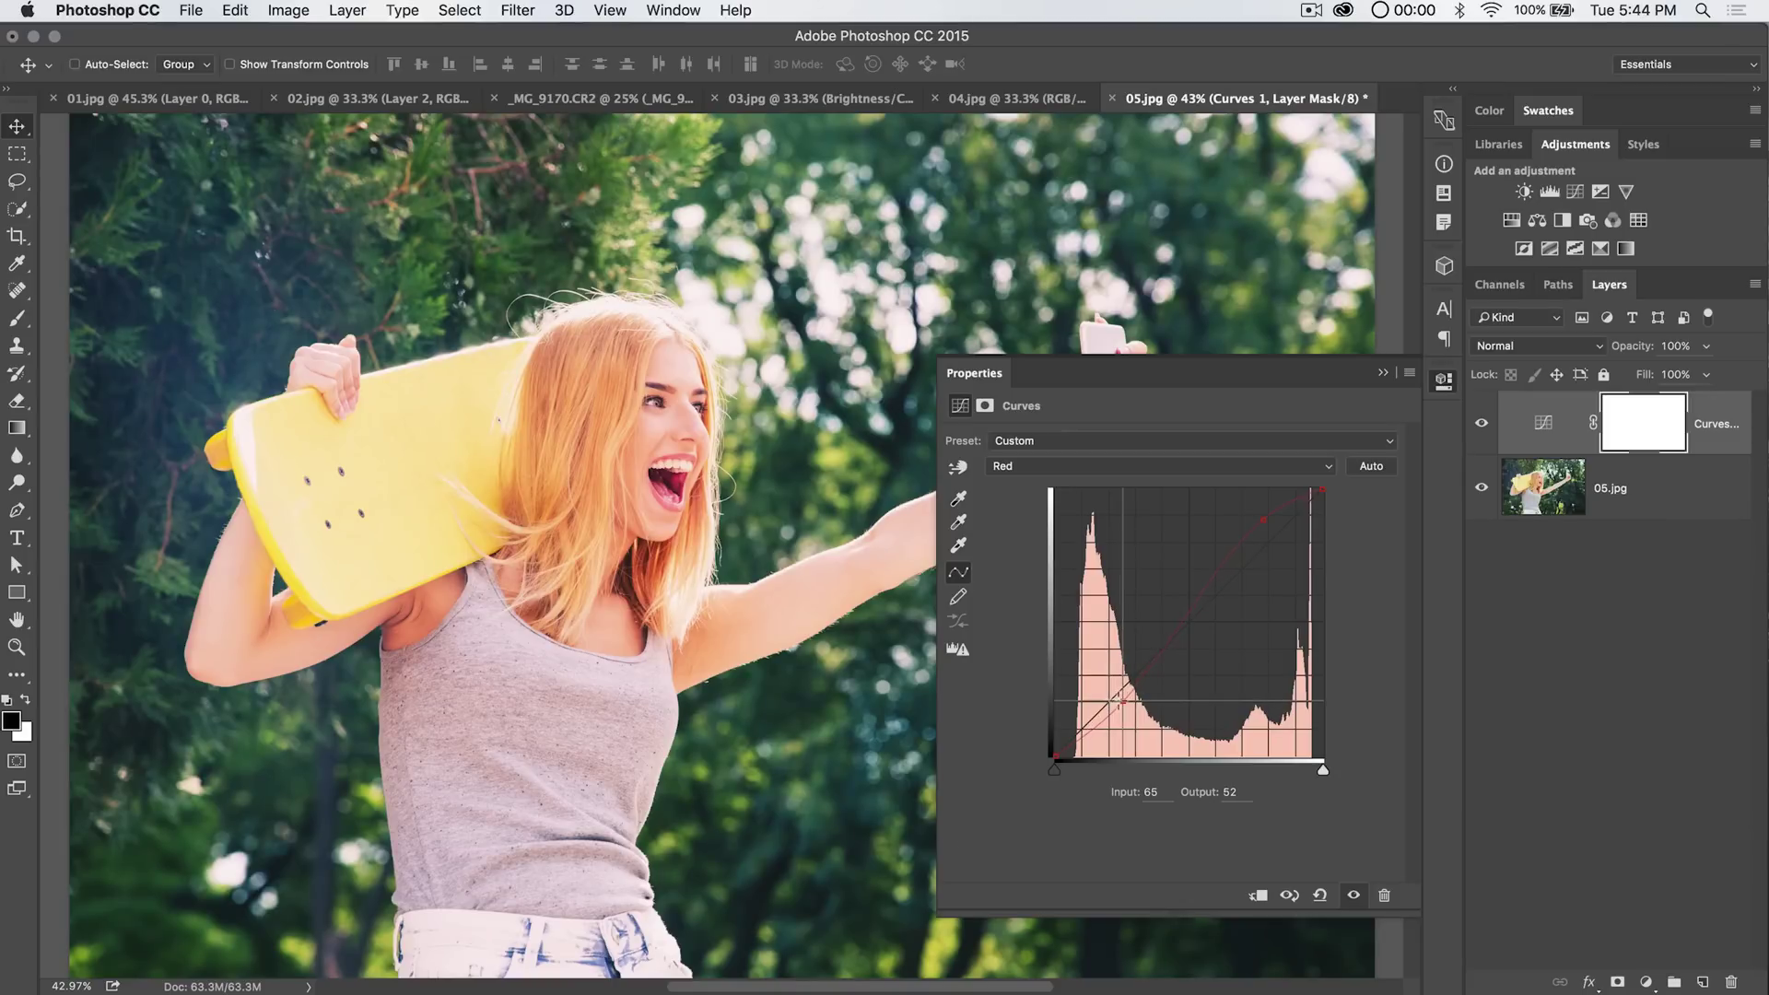
click(1263, 519)
drag(1264, 516, 1267, 527)
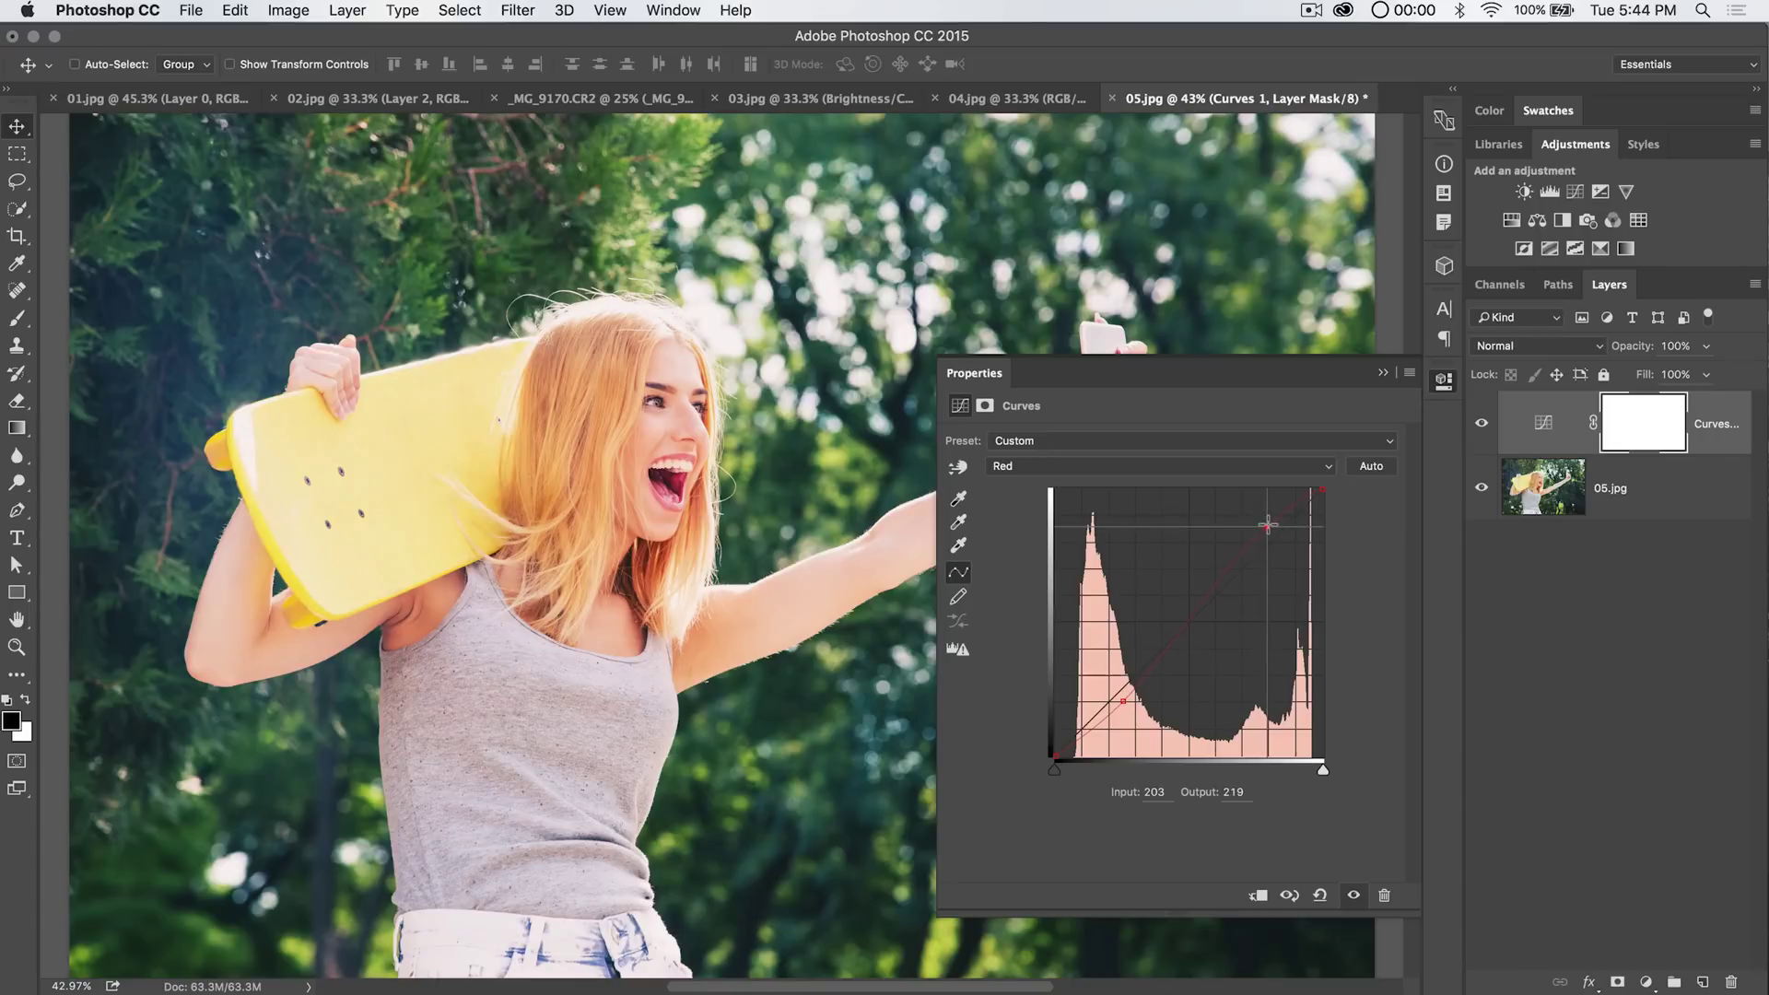
click(1174, 466)
click(1142, 480)
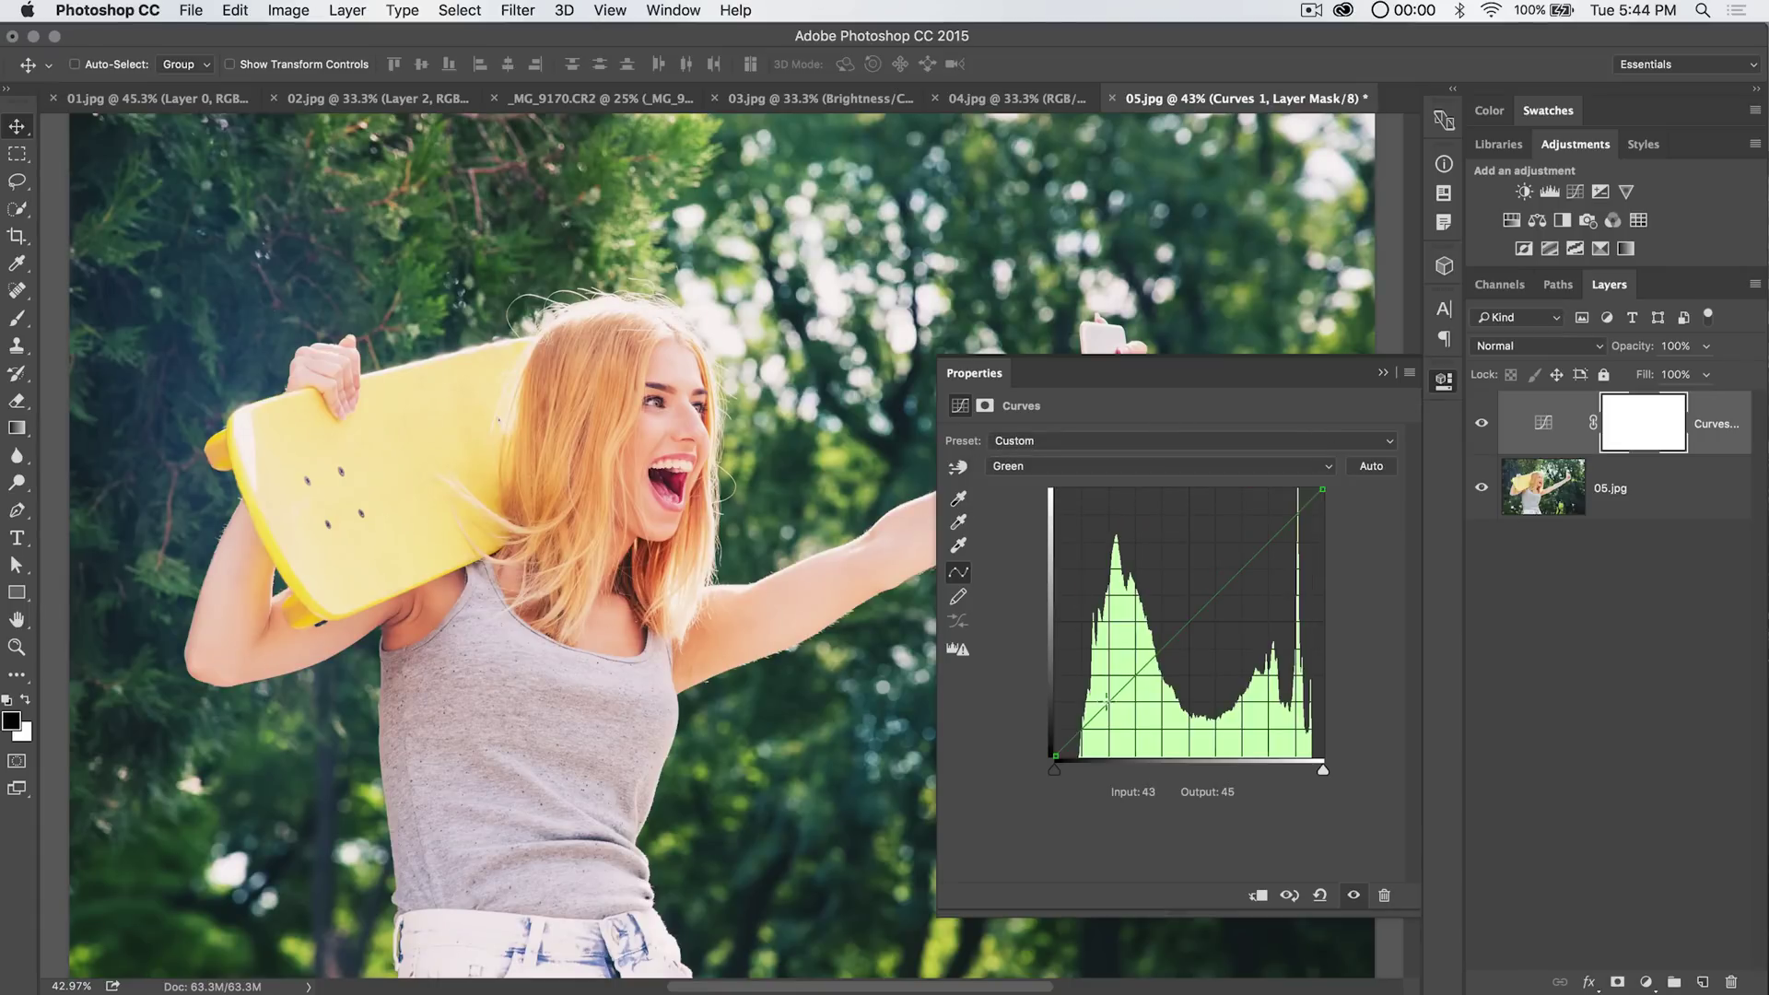
- Nudge the Green curve slightly, with shadows pulled down and highlights raised
drag(1110, 703, 1117, 708)
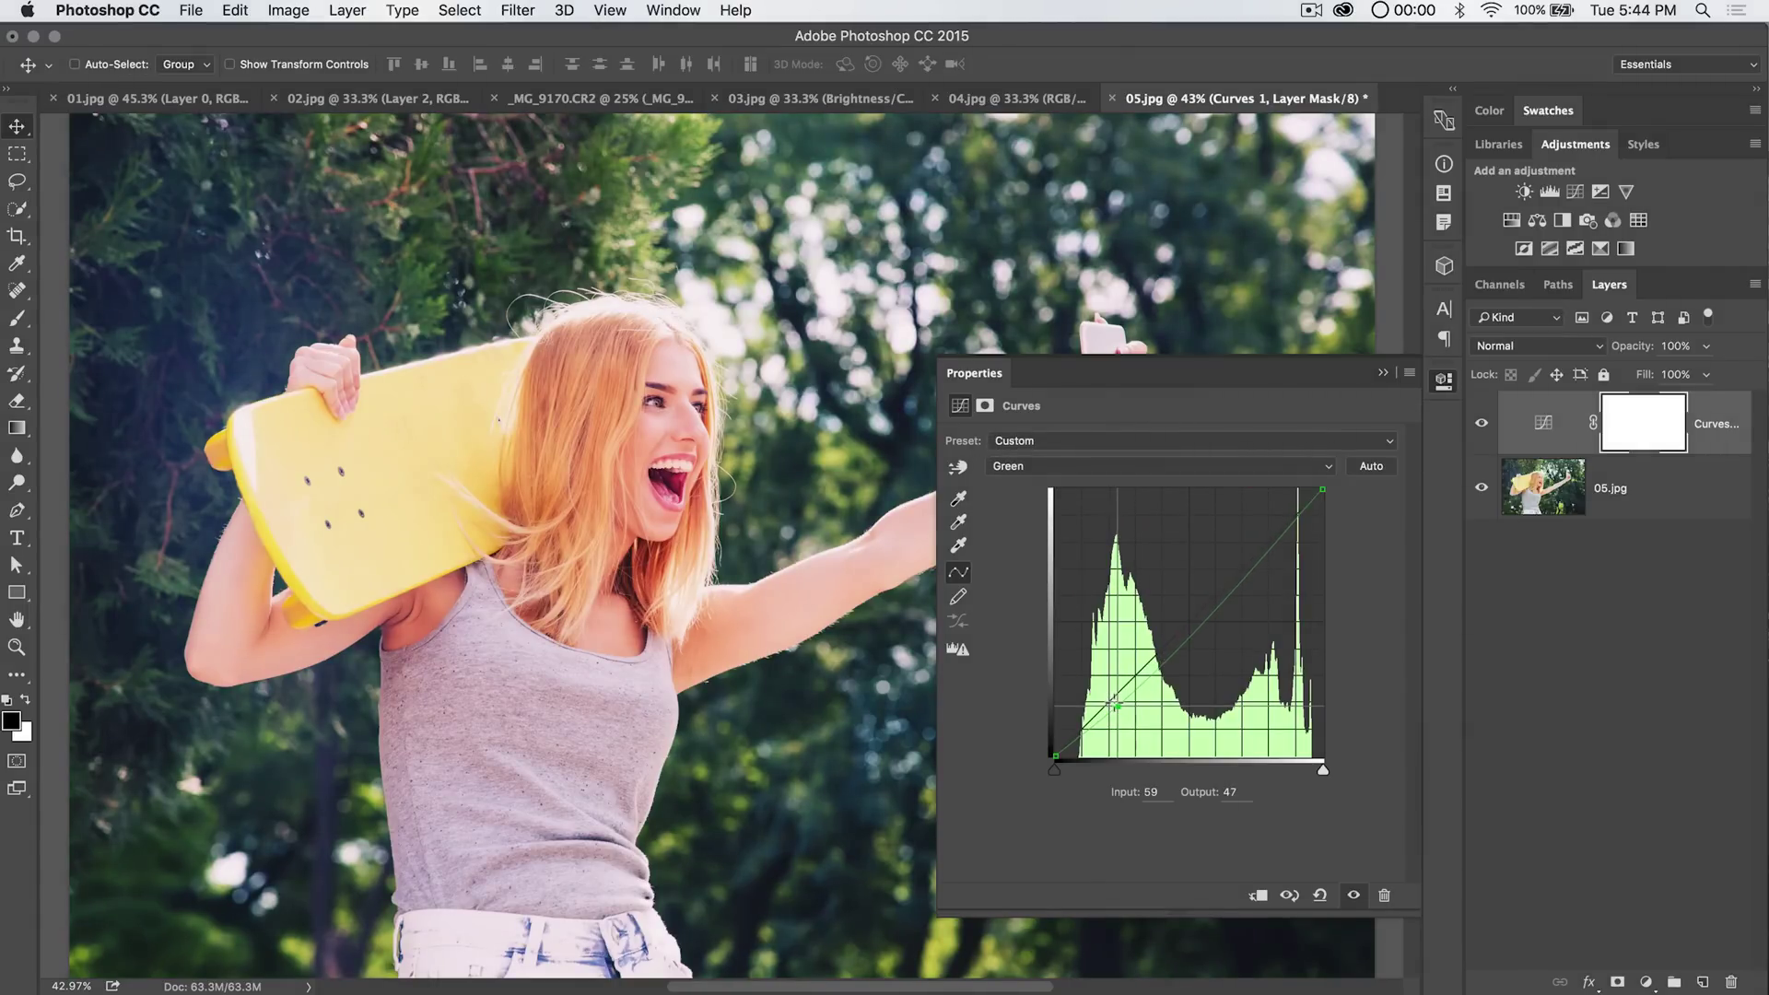
drag(1260, 557, 1263, 549)
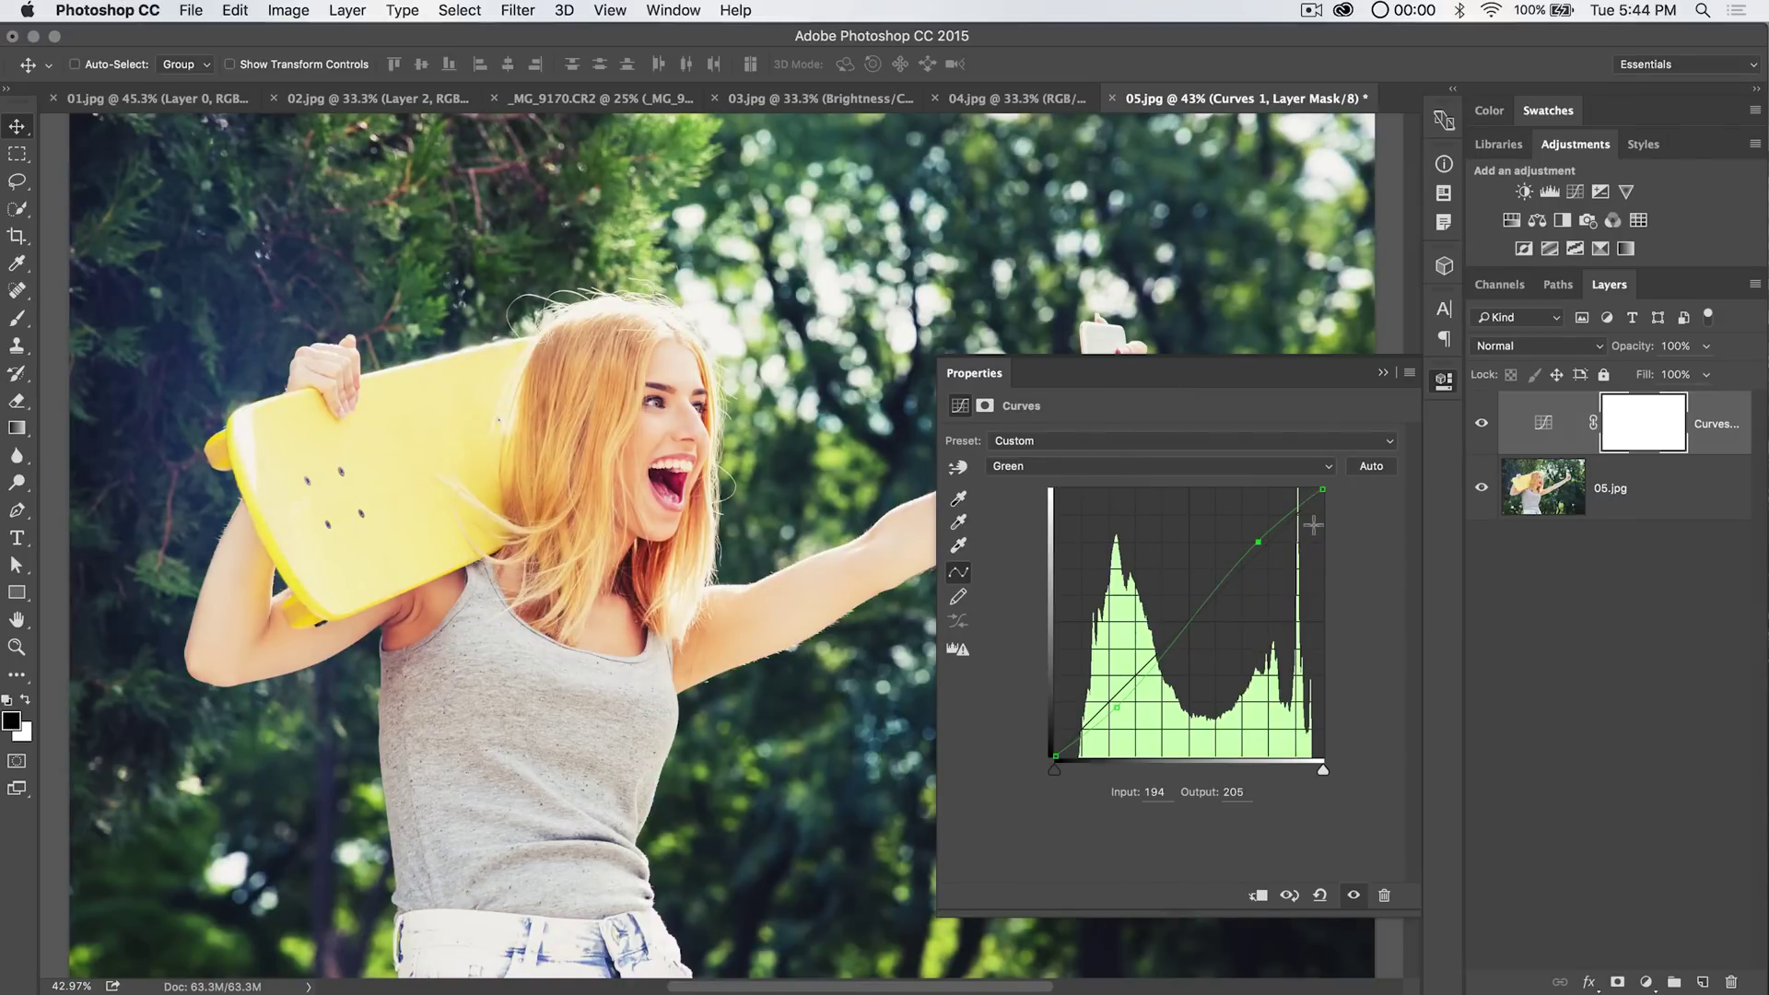
click(1189, 466)
click(1161, 491)
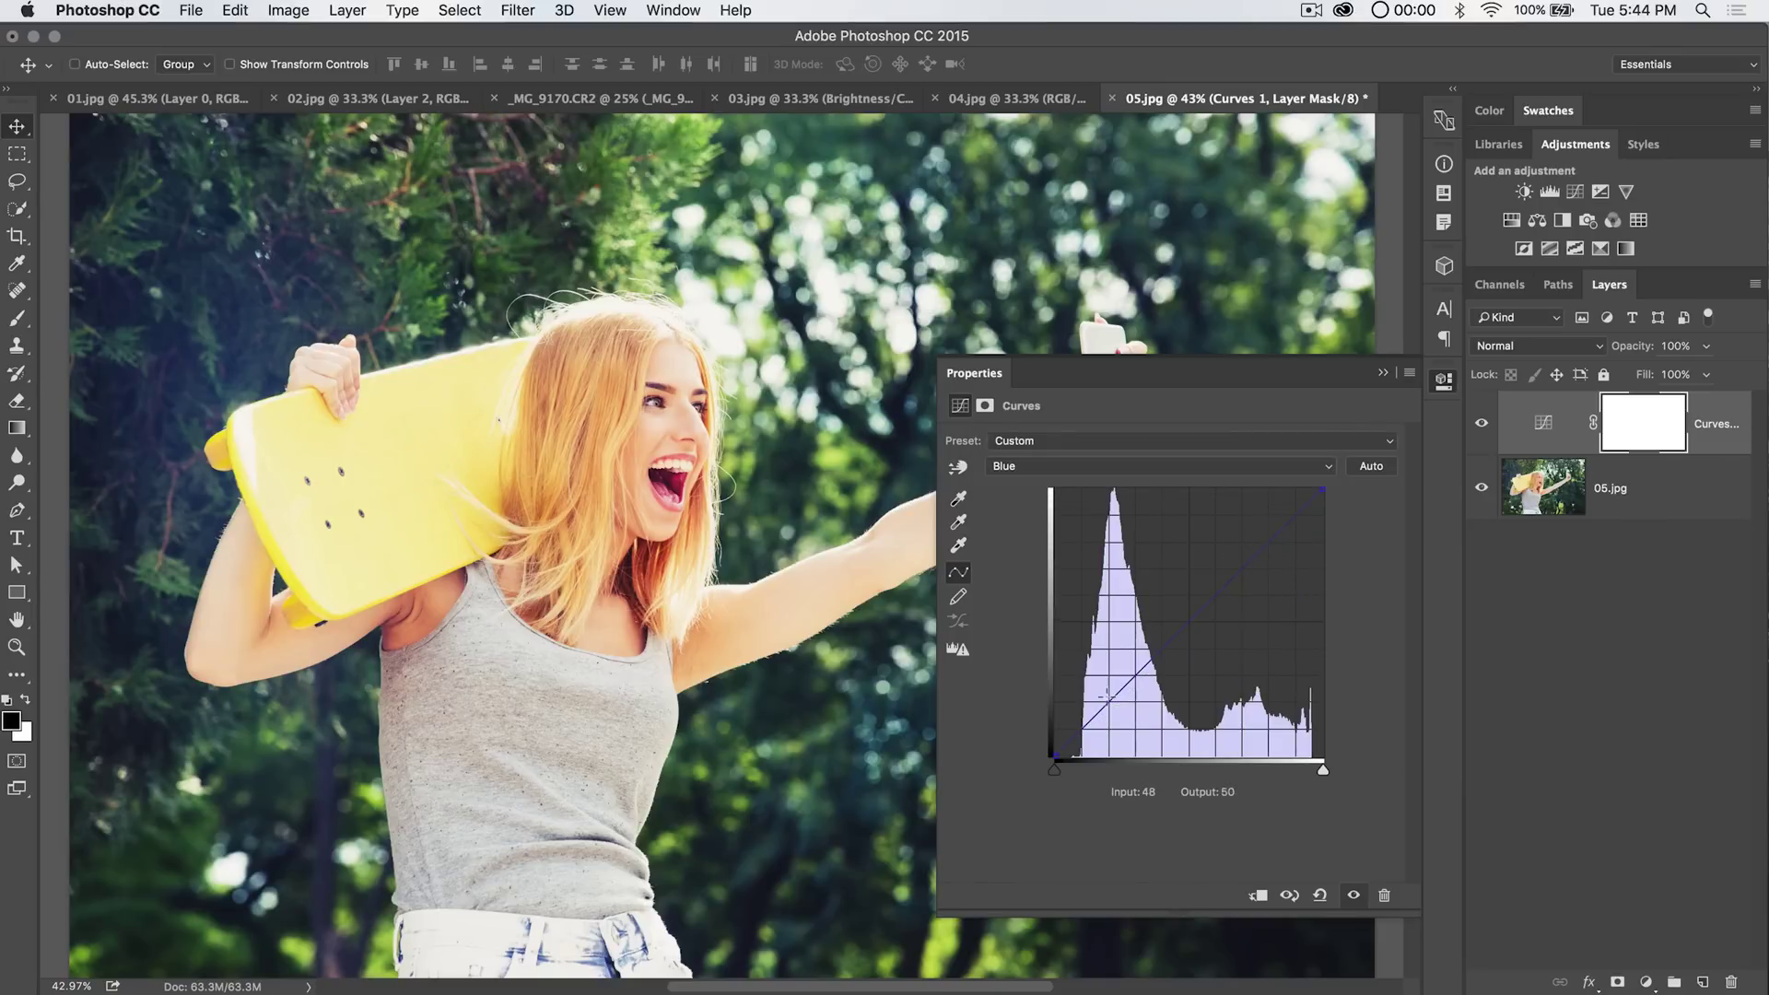
- Add blue to the shadows and lower Blue input 202 to 193, yellowing the highlights
mouse_move(1118, 683)
mouse_down()
mouse_move(1126, 666)
mouse_move(1150, 709)
mouse_move(1122, 680)
mouse_up()
drag(1254, 540, 1262, 557)
click(1107, 471)
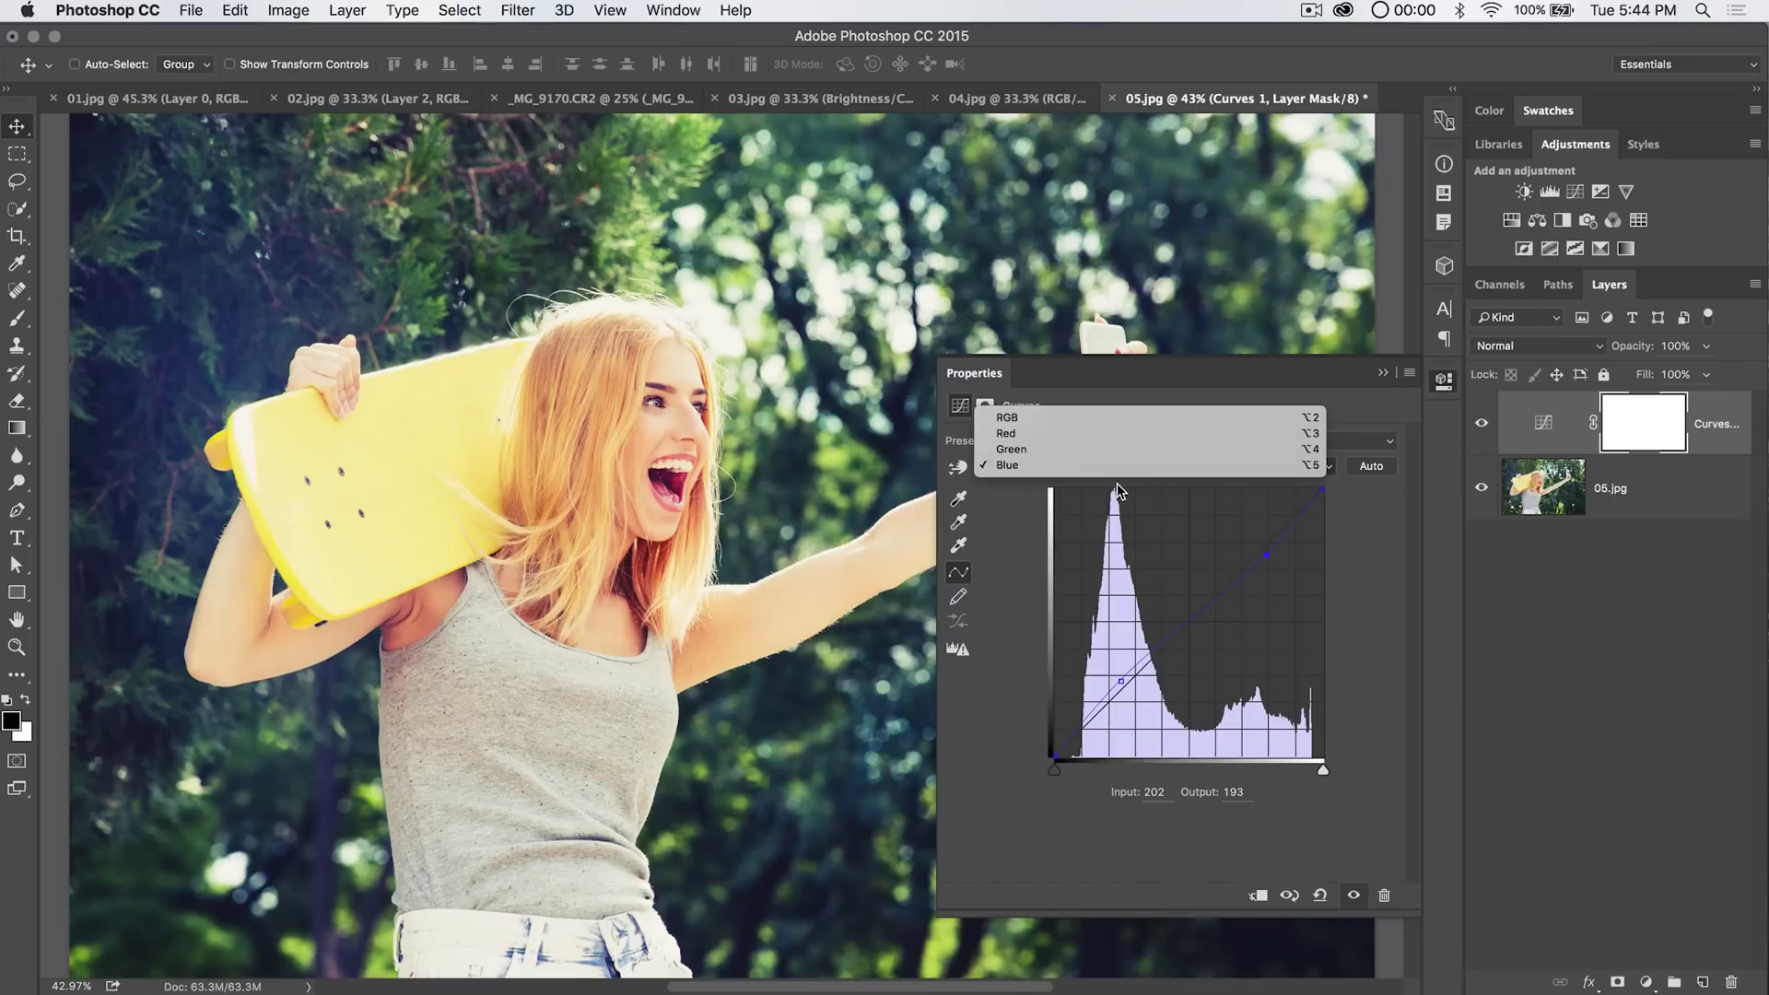
click(1098, 416)
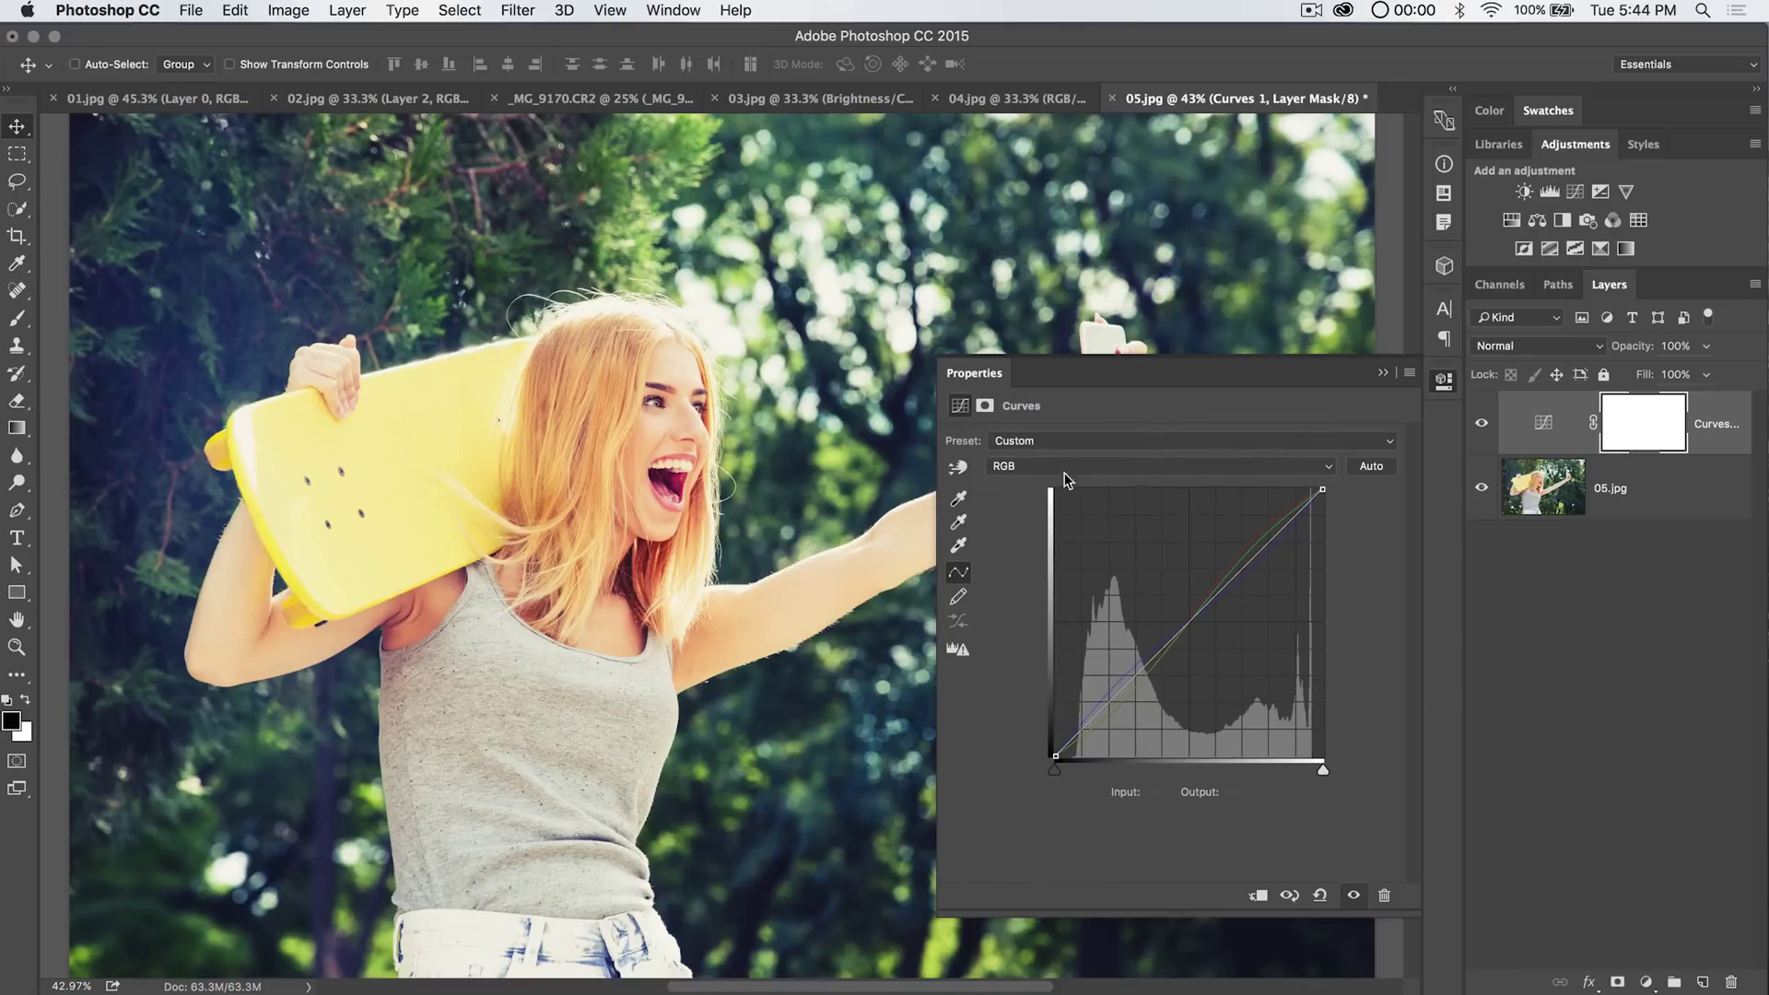
- On the RGB curve, try moving the white and black points inward, then reset both
click(1025, 467)
click(1036, 462)
drag(1322, 496, 1238, 479)
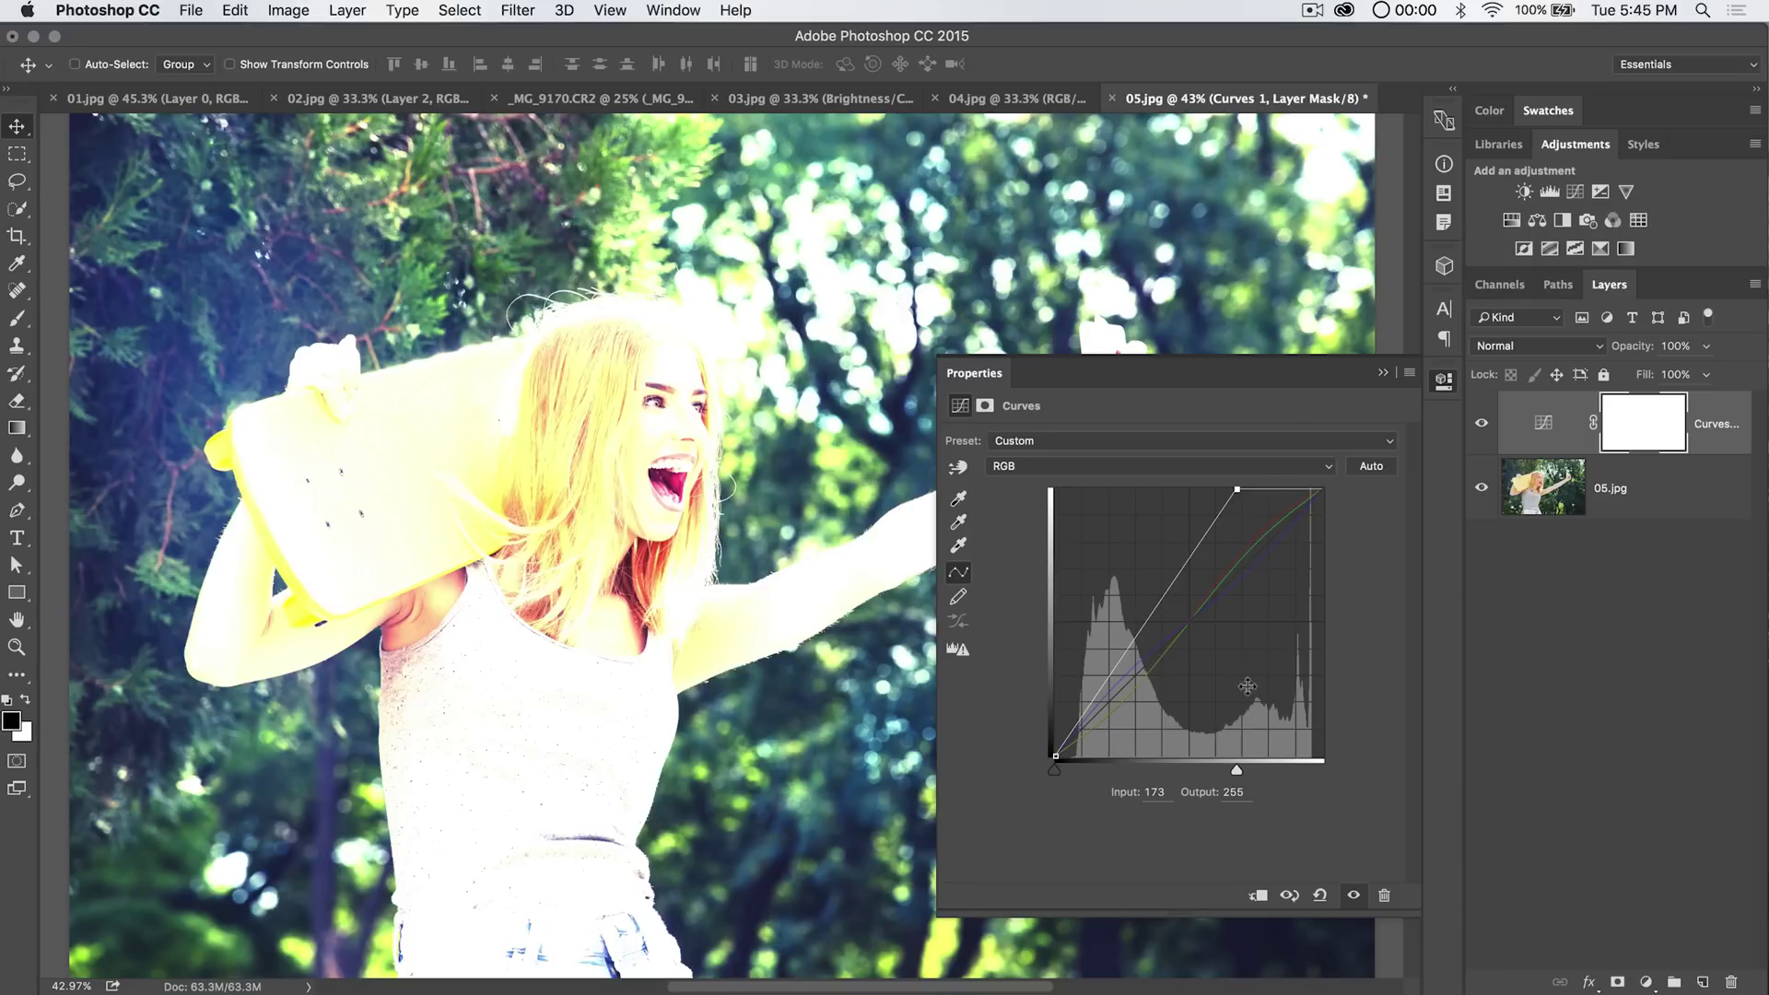
drag(1236, 489, 1339, 466)
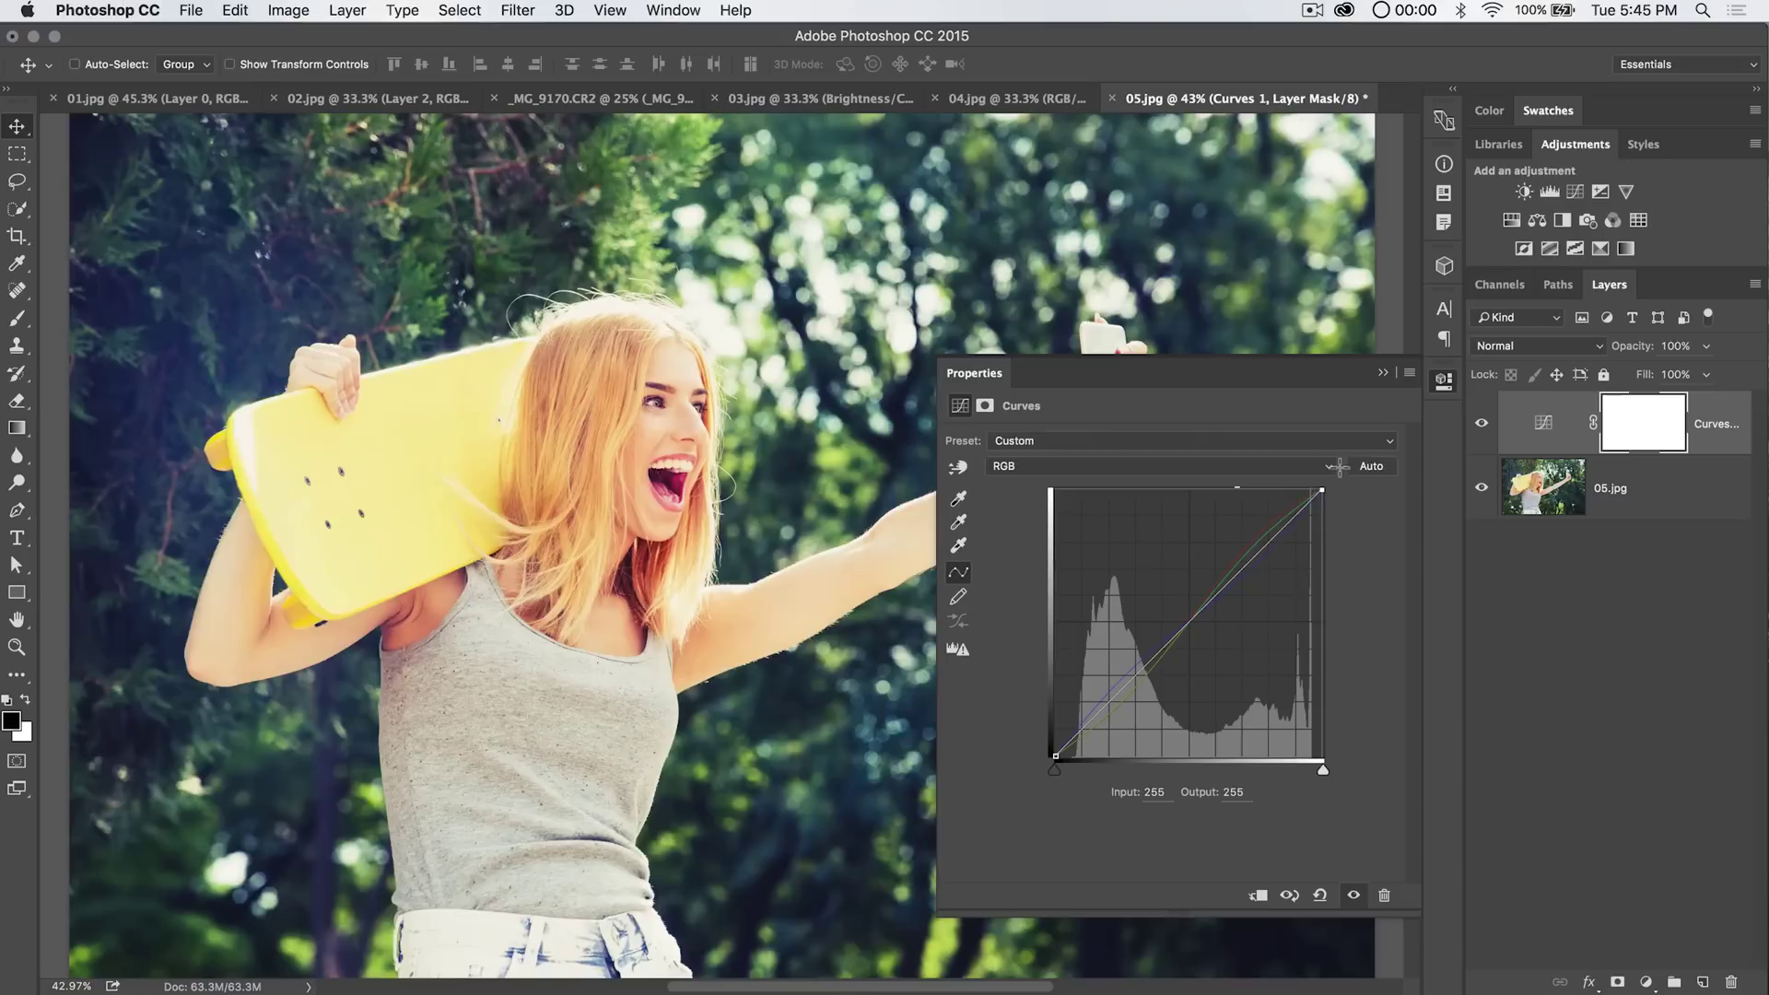
drag(1055, 754, 1126, 755)
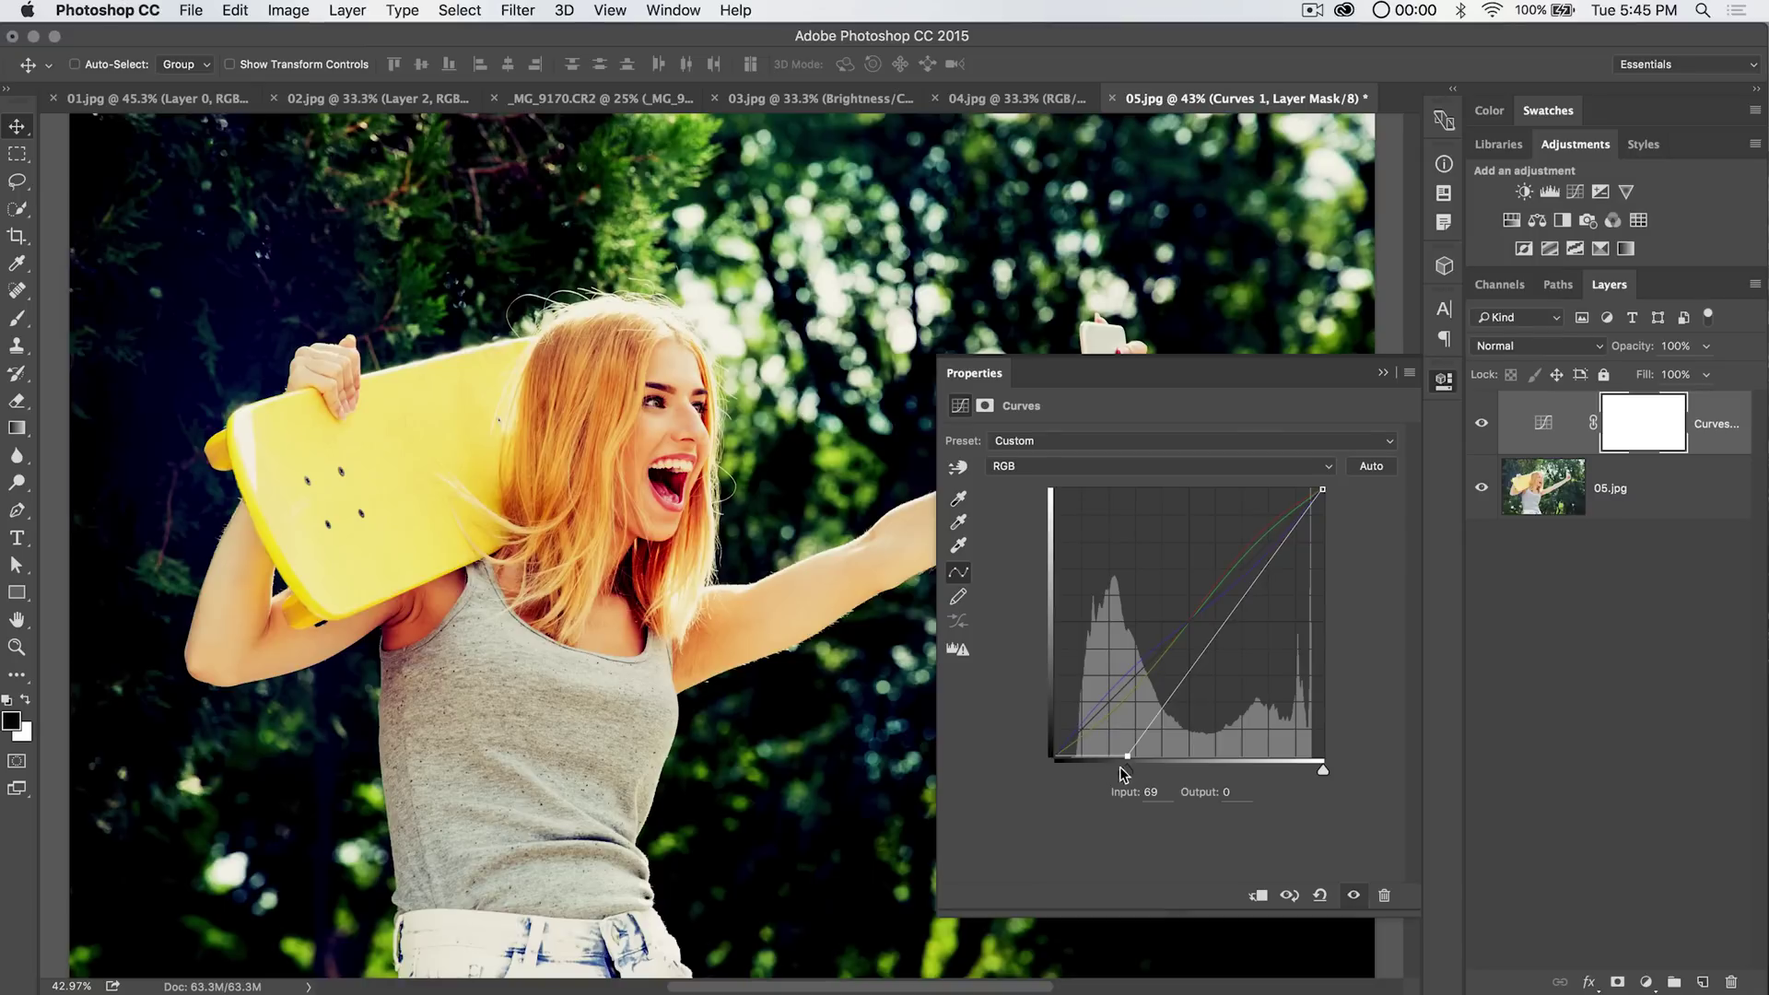
drag(1111, 766, 1025, 774)
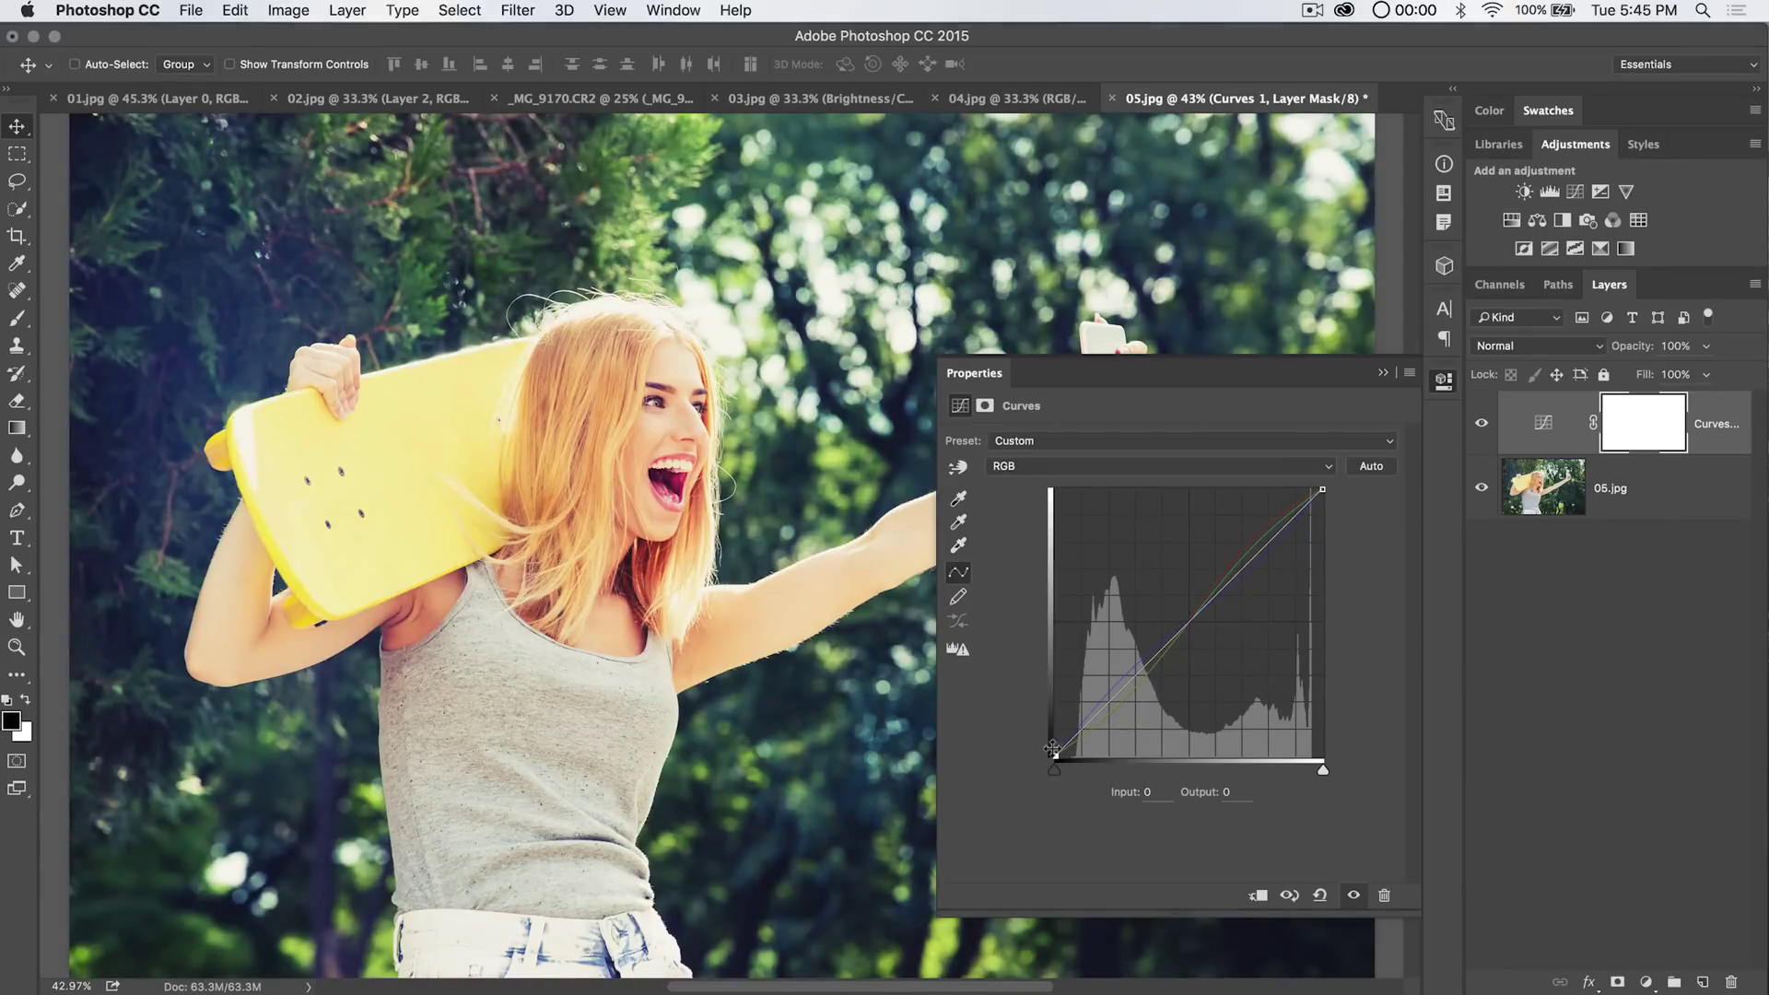
- Fade the RGB curve by lowering white output to 231 and lifting black output to 19
drag(1322, 489, 1323, 514)
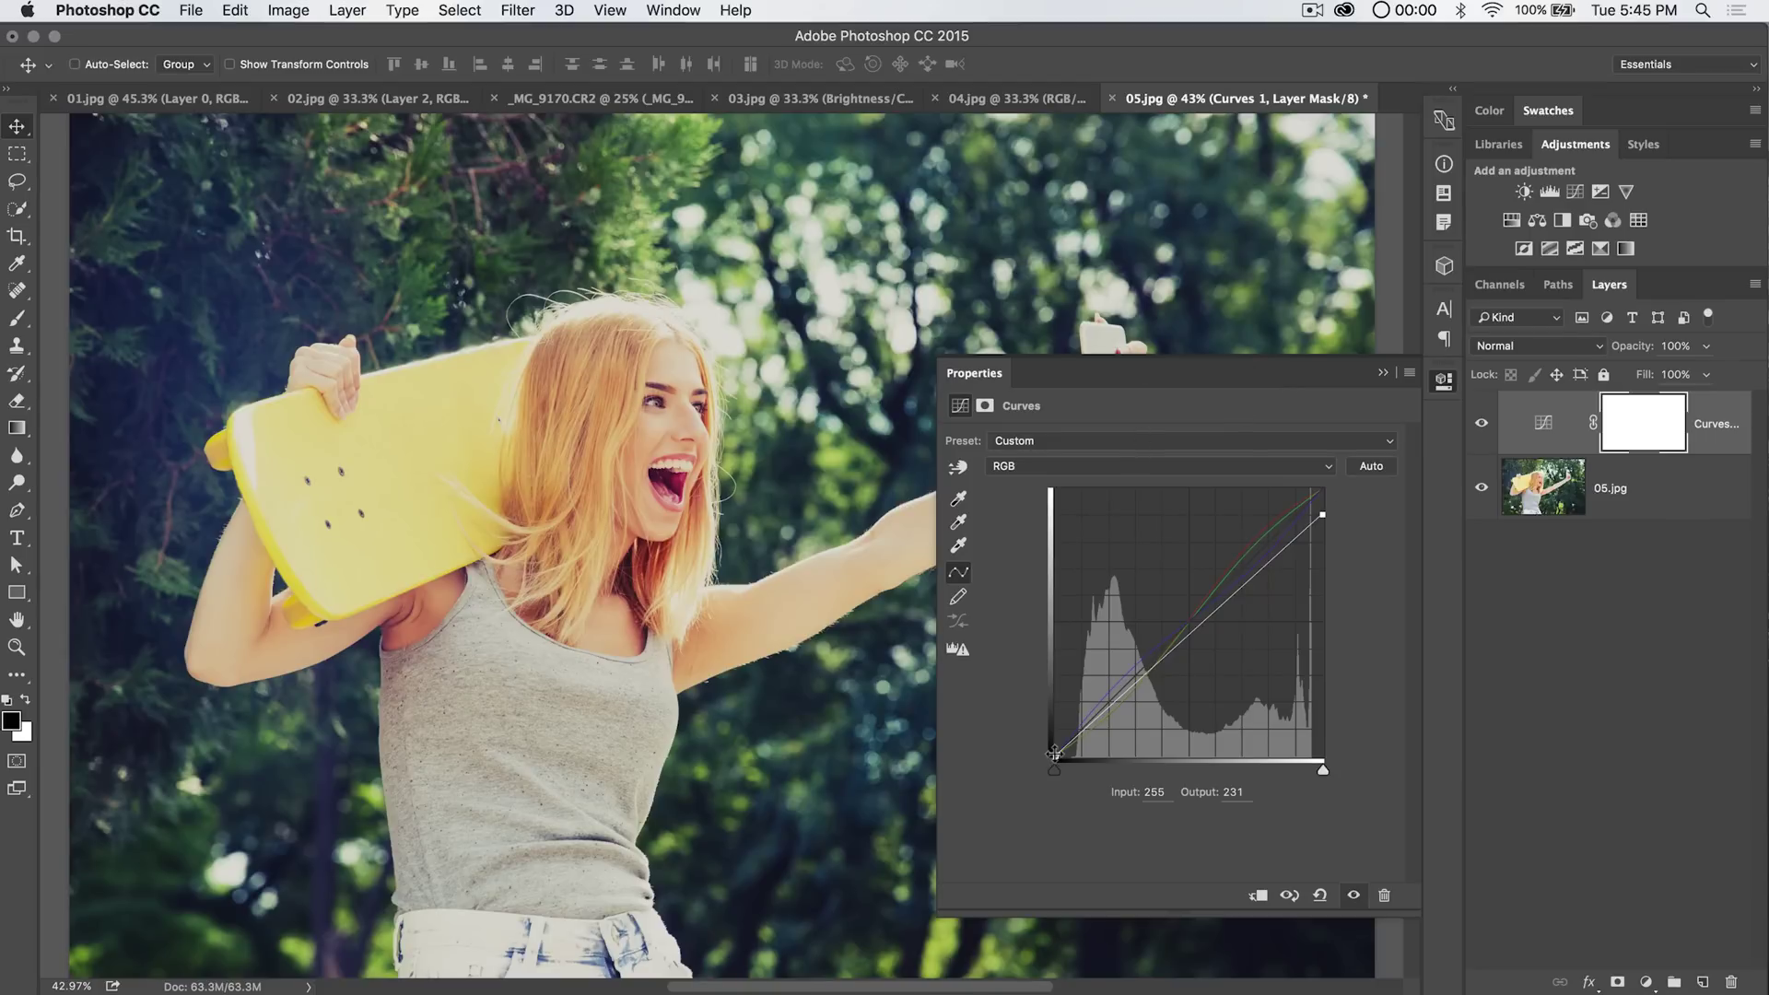
drag(1054, 754, 1031, 735)
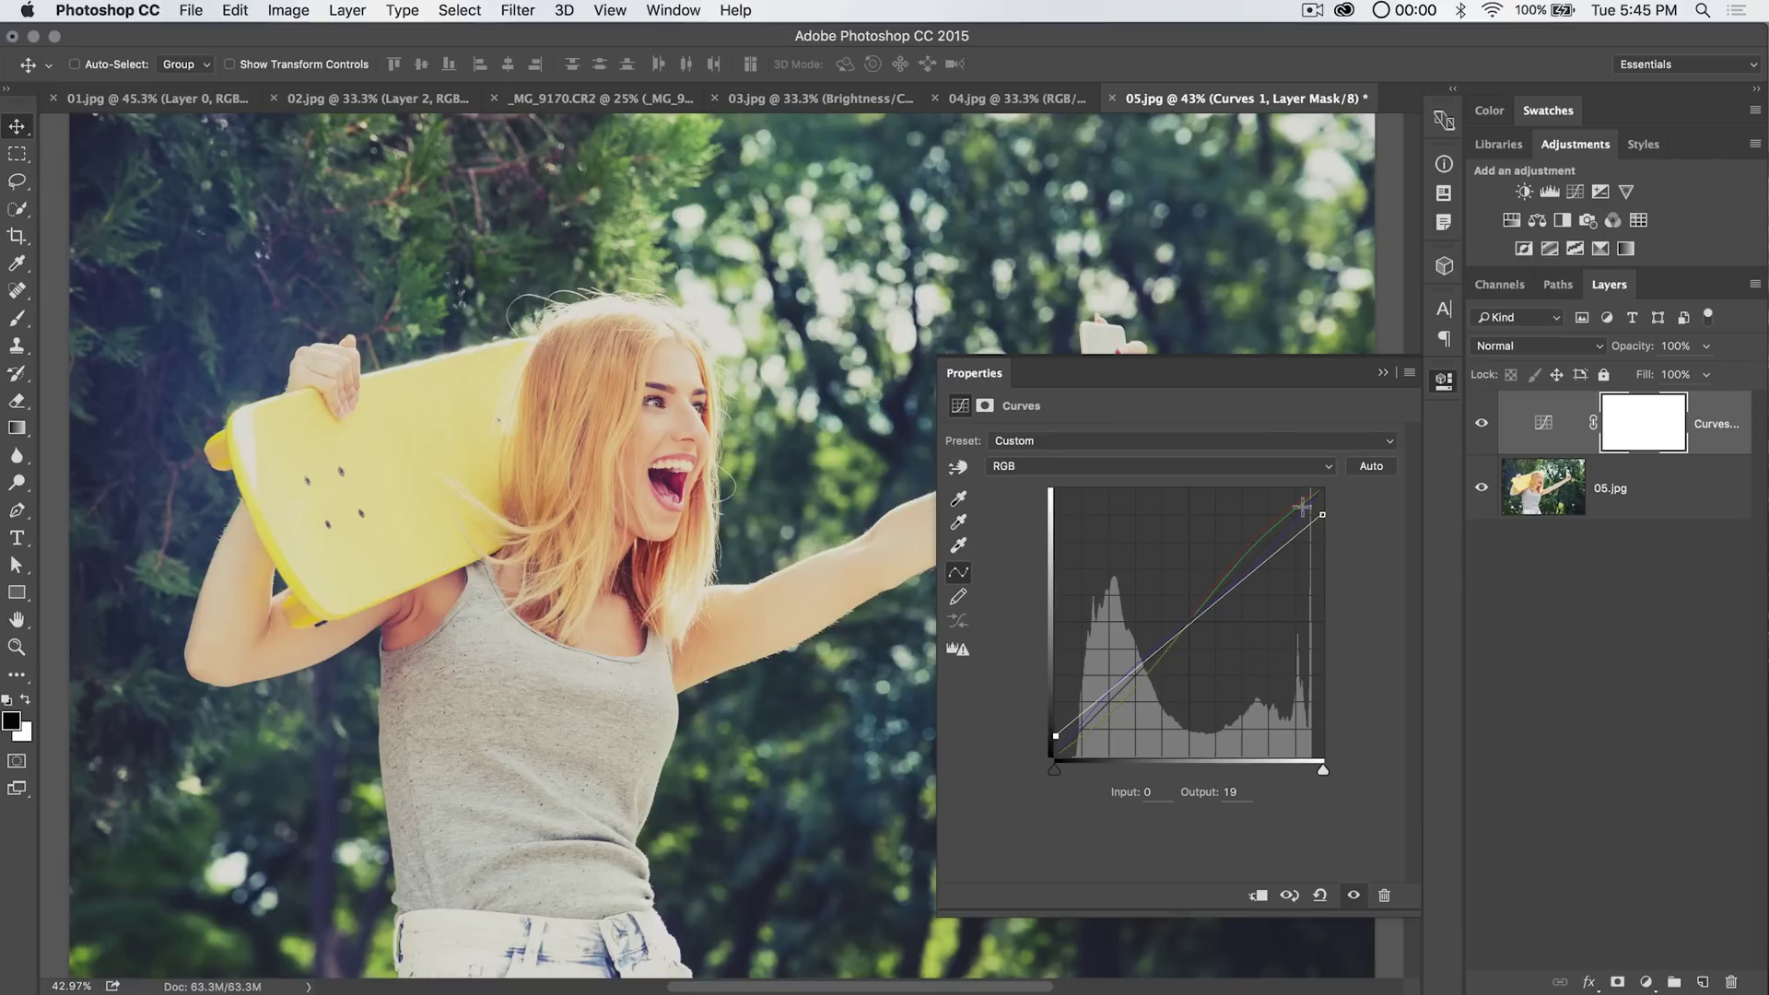
click(1443, 385)
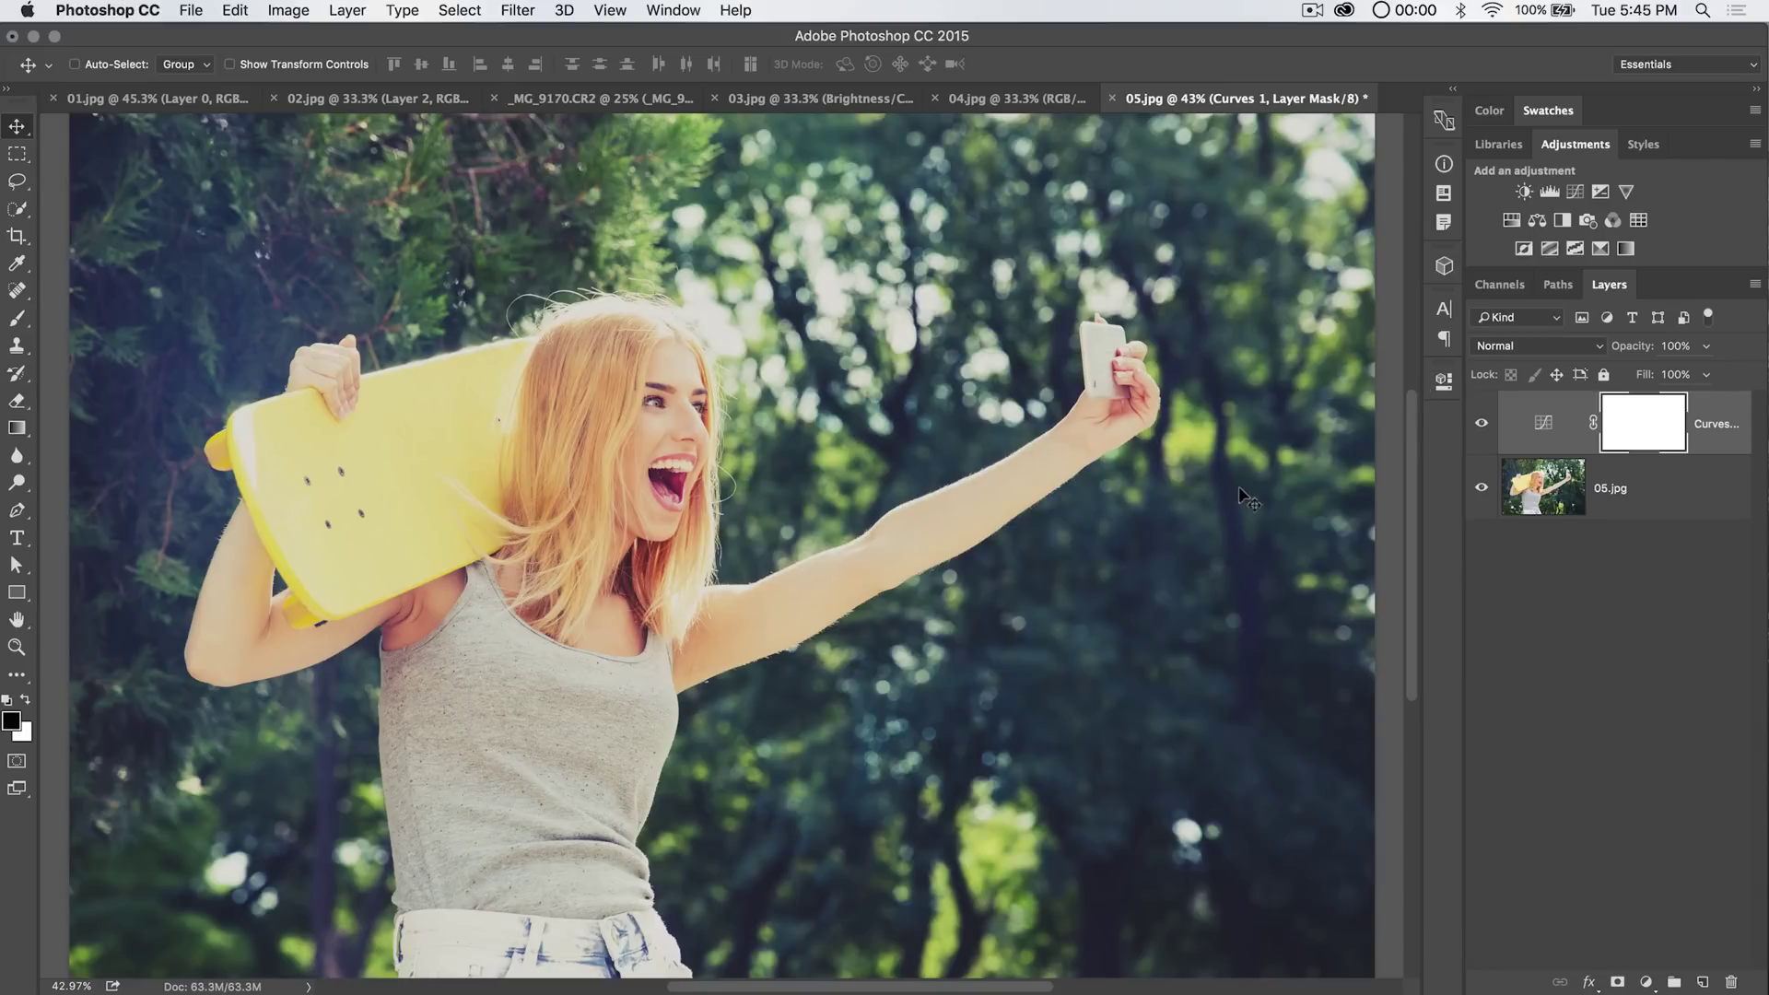
- Rework the Curves 1 RGB curve with black output 21, lowered whites and an S-curve point mapping 171 to 170
double_click(1543, 423)
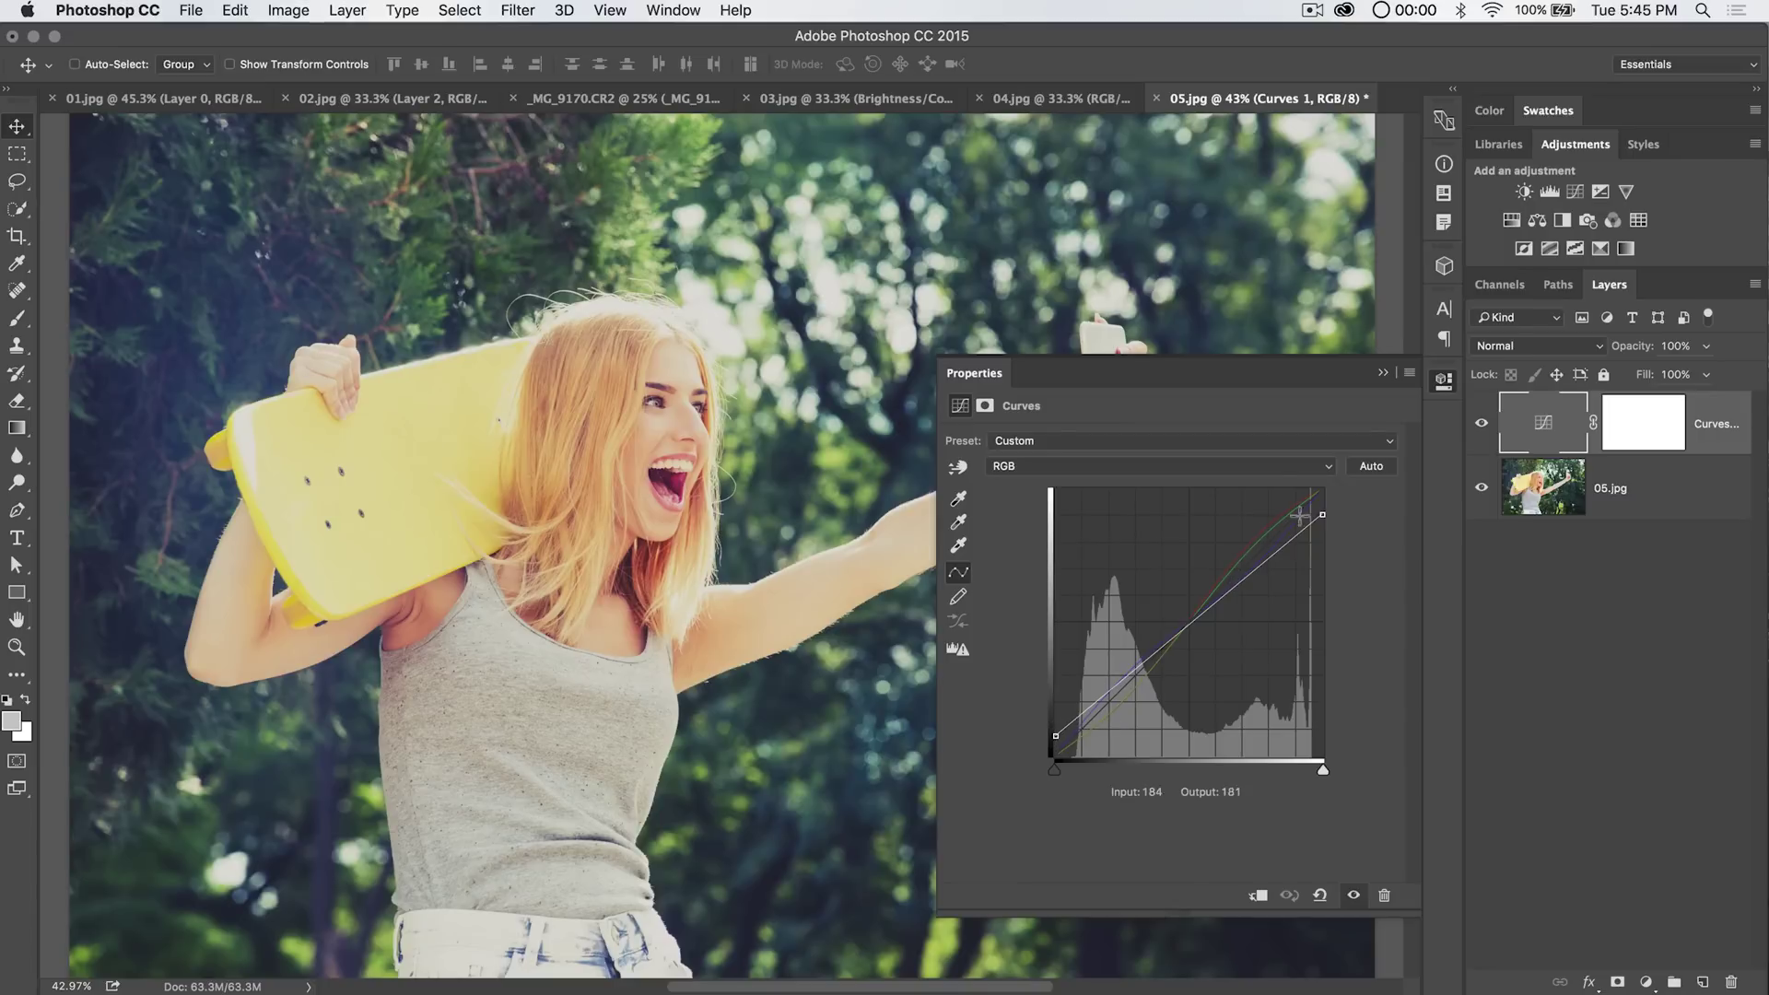
drag(1321, 513, 1335, 478)
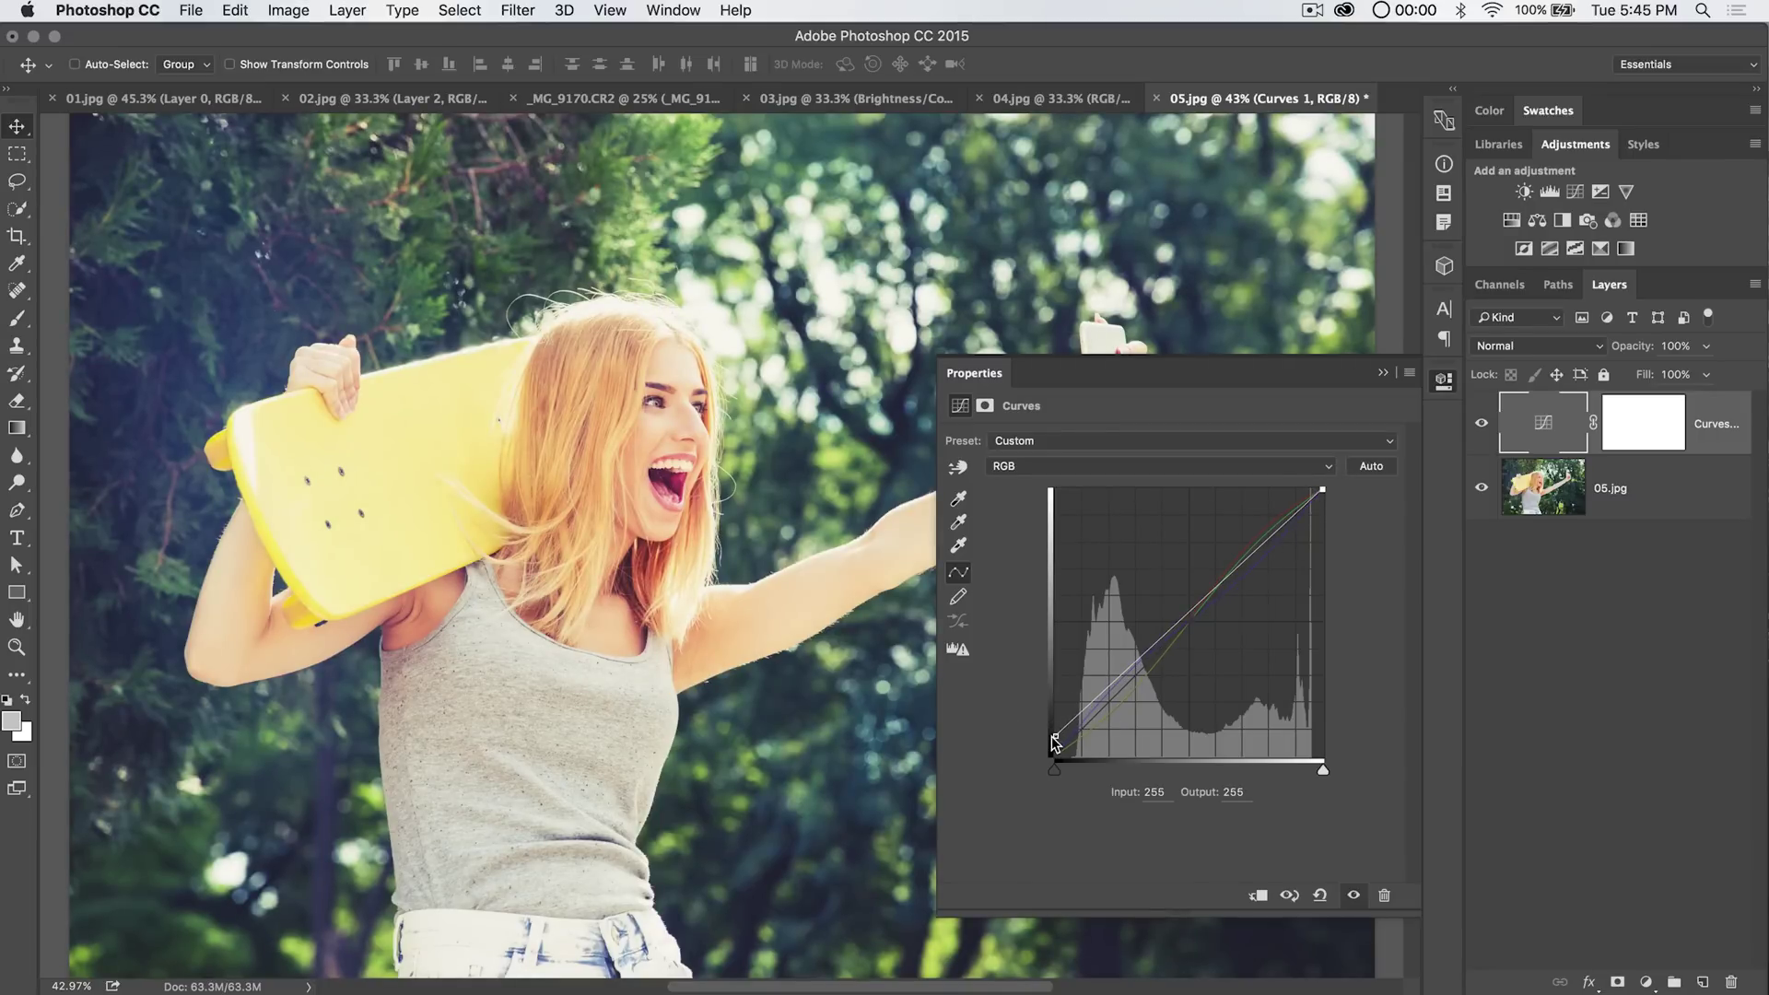
mouse_move(1055, 743)
mouse_down()
mouse_move(1044, 719)
mouse_move(1046, 735)
mouse_up()
drag(1322, 490, 1323, 513)
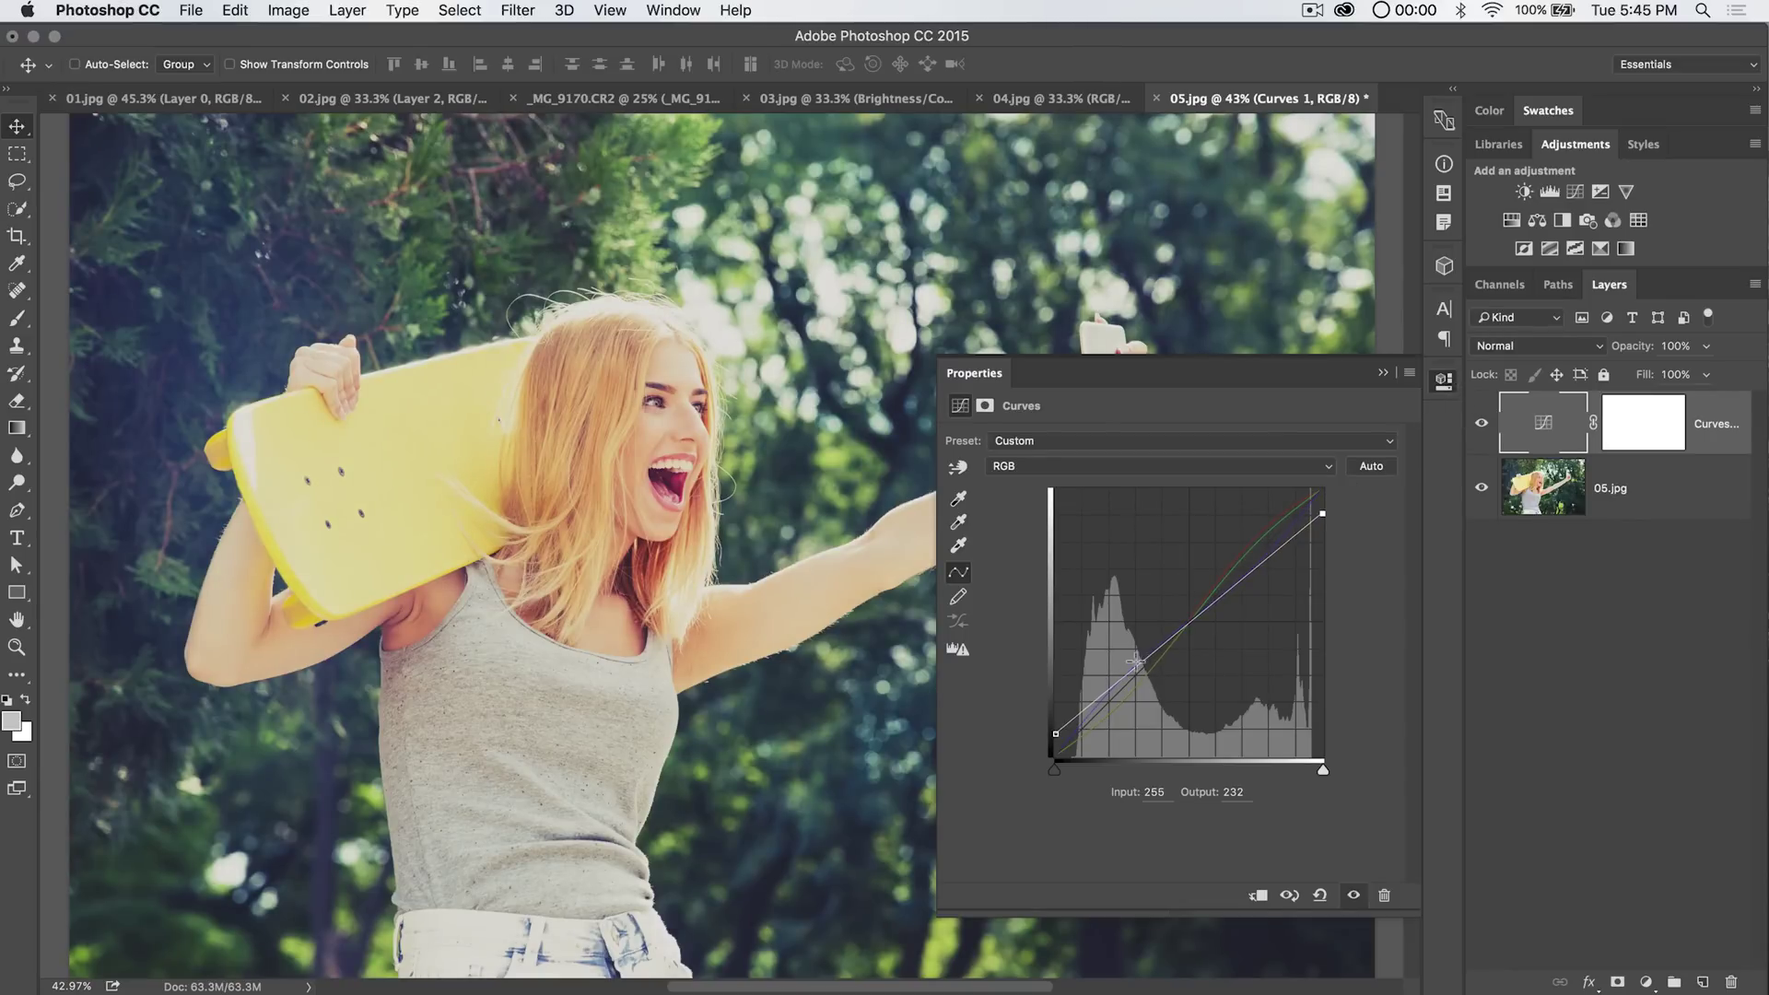
drag(1136, 661, 1137, 673)
drag(1234, 586, 1232, 573)
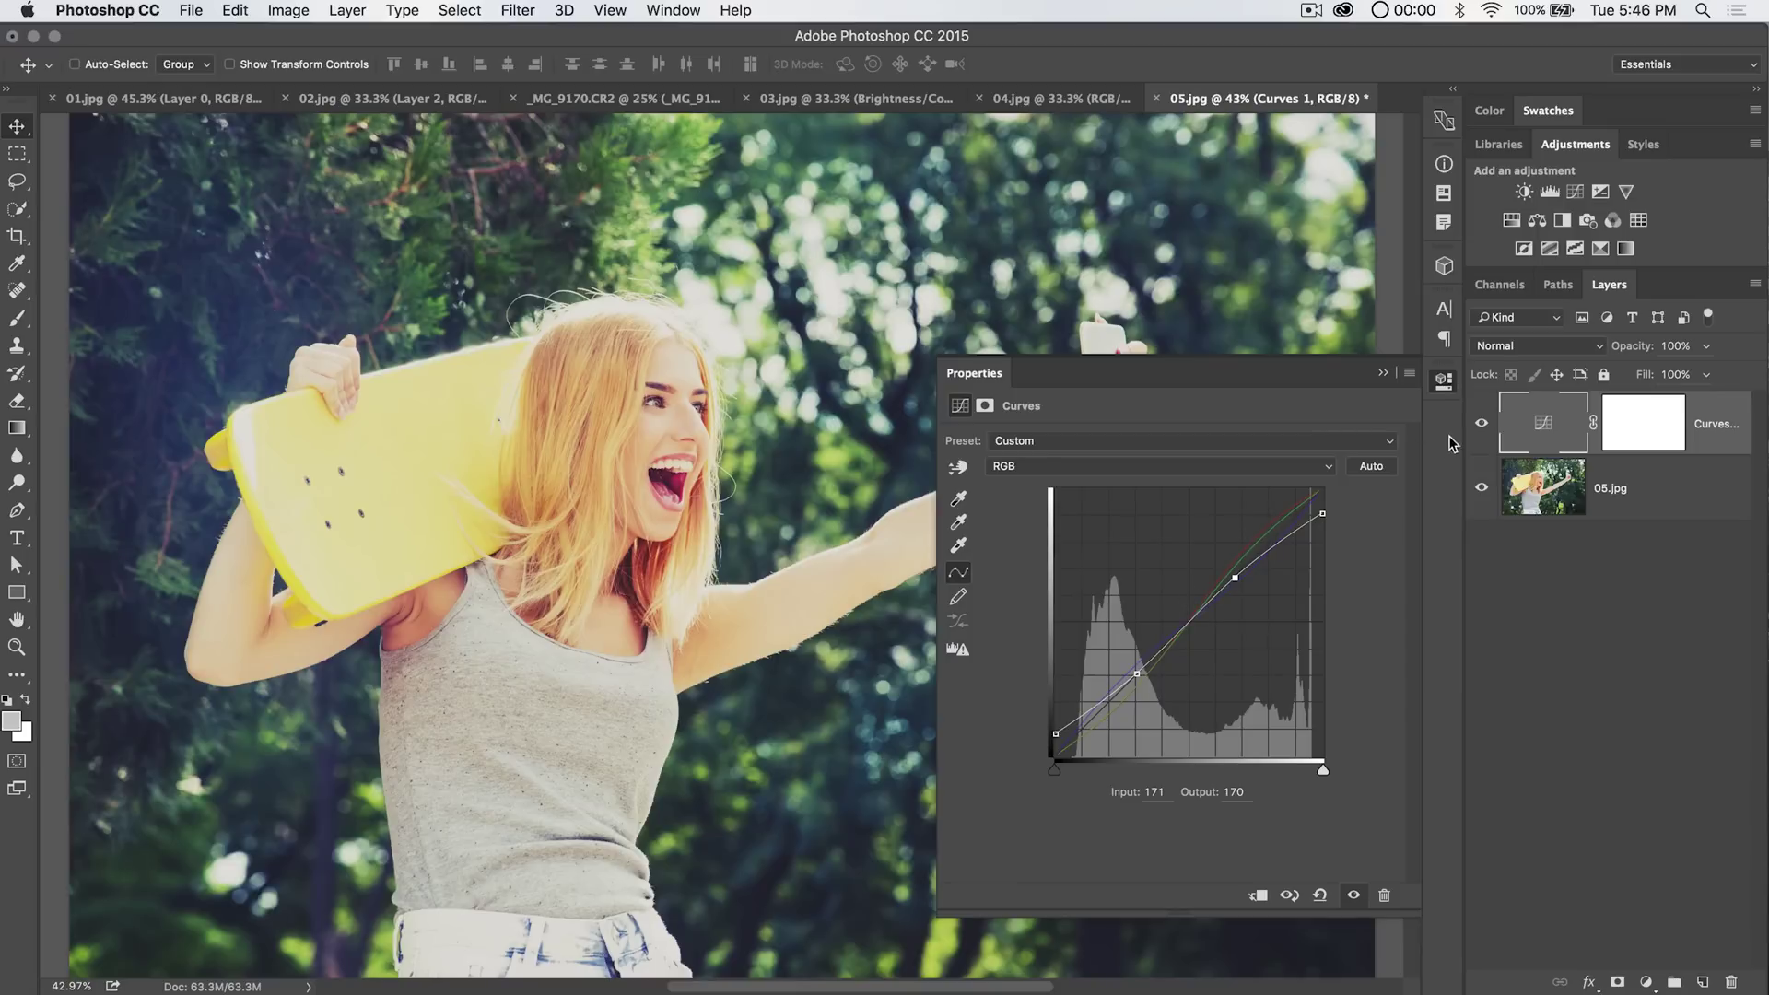
- Close the Curves 1 properties, reopen them to check, then close them to view the faded 05.jpg
click(1442, 390)
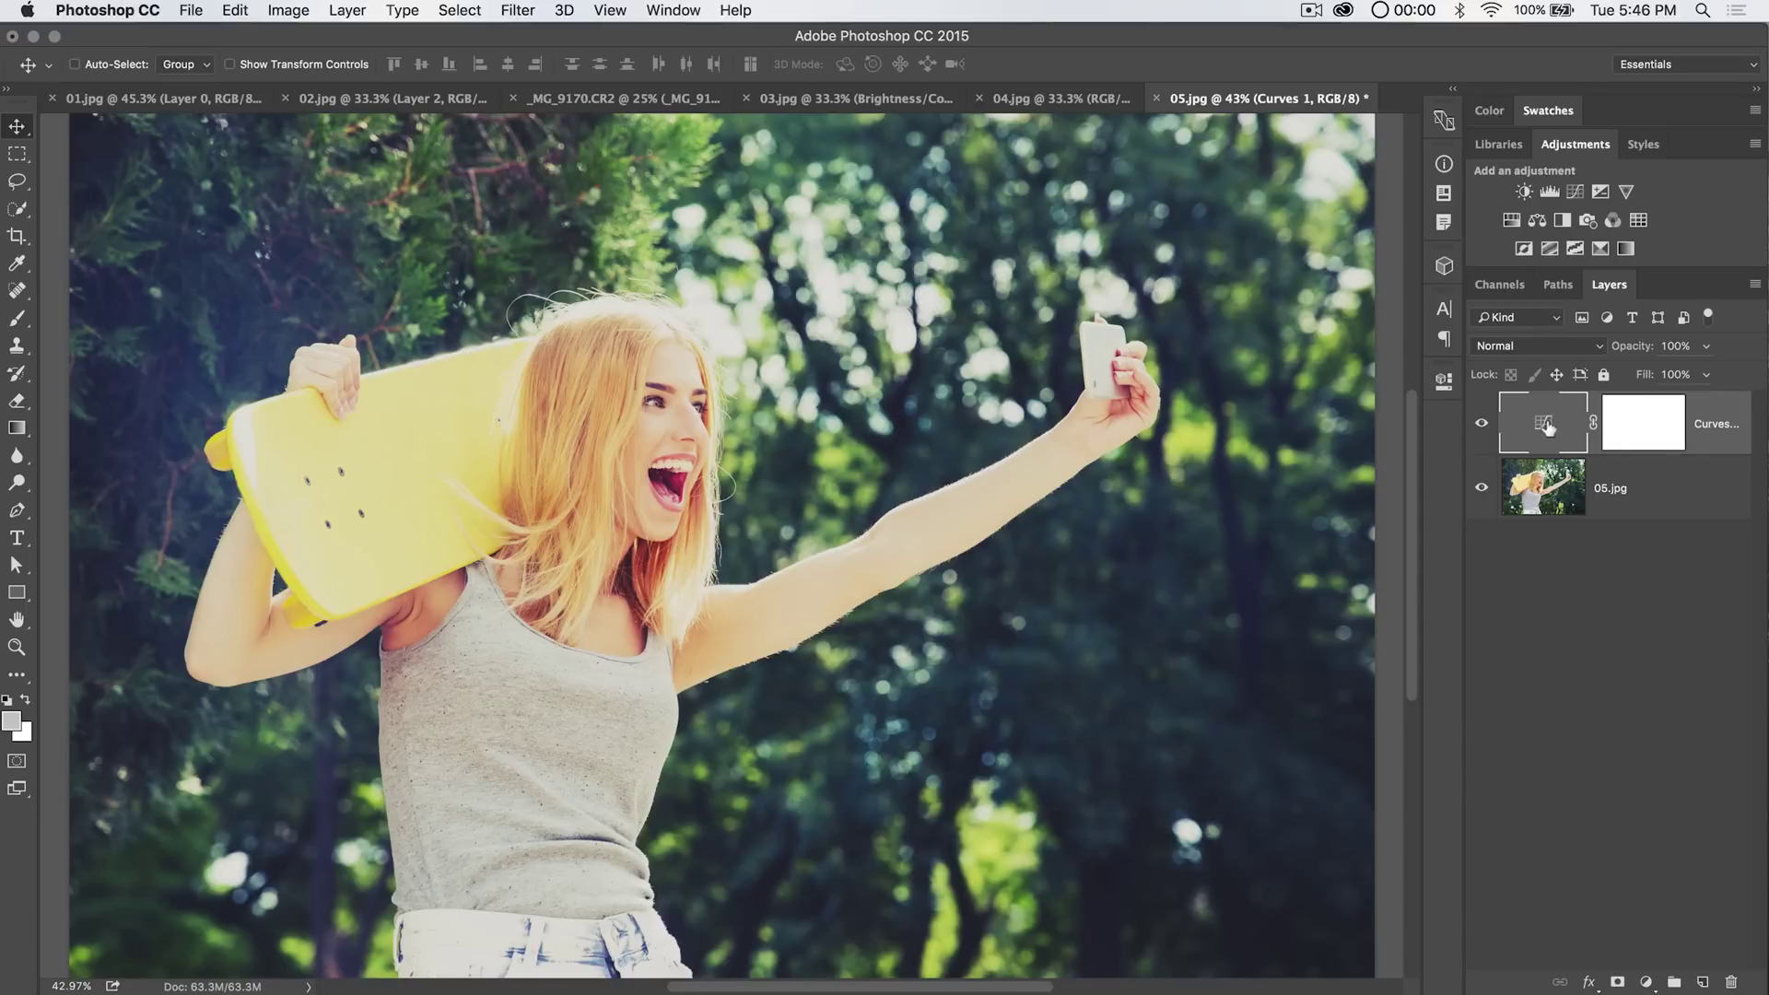
double_click(1550, 426)
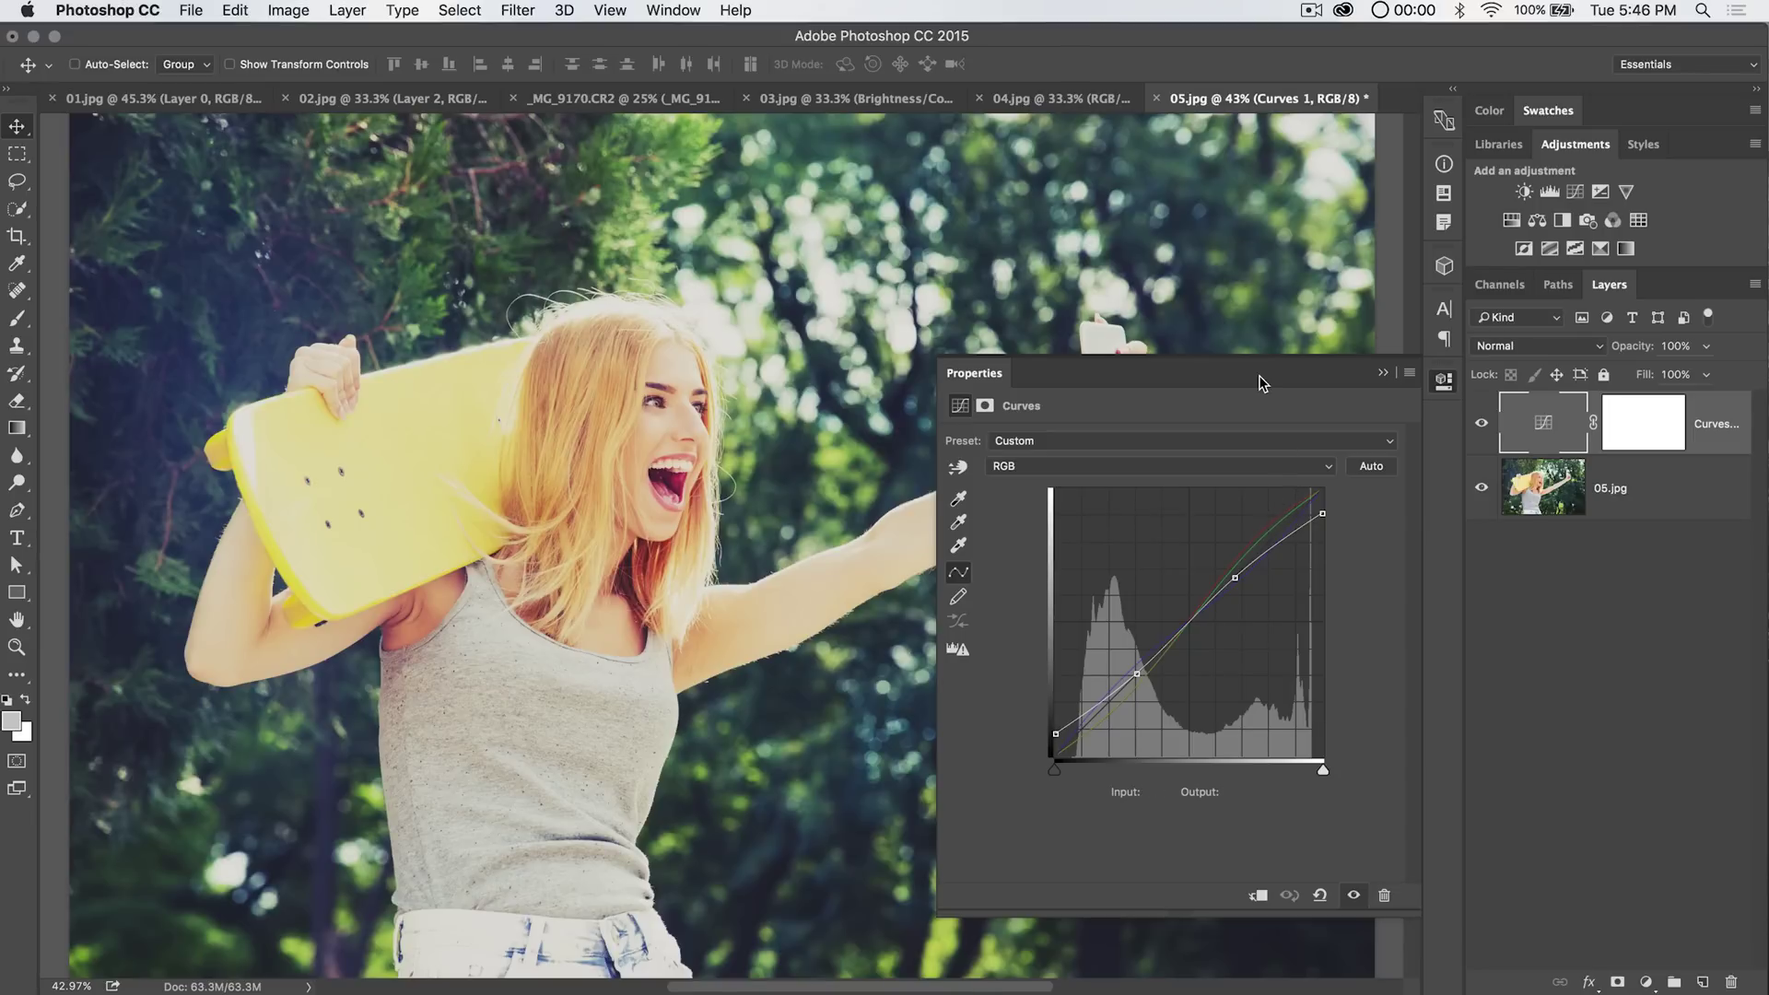
click(1454, 380)
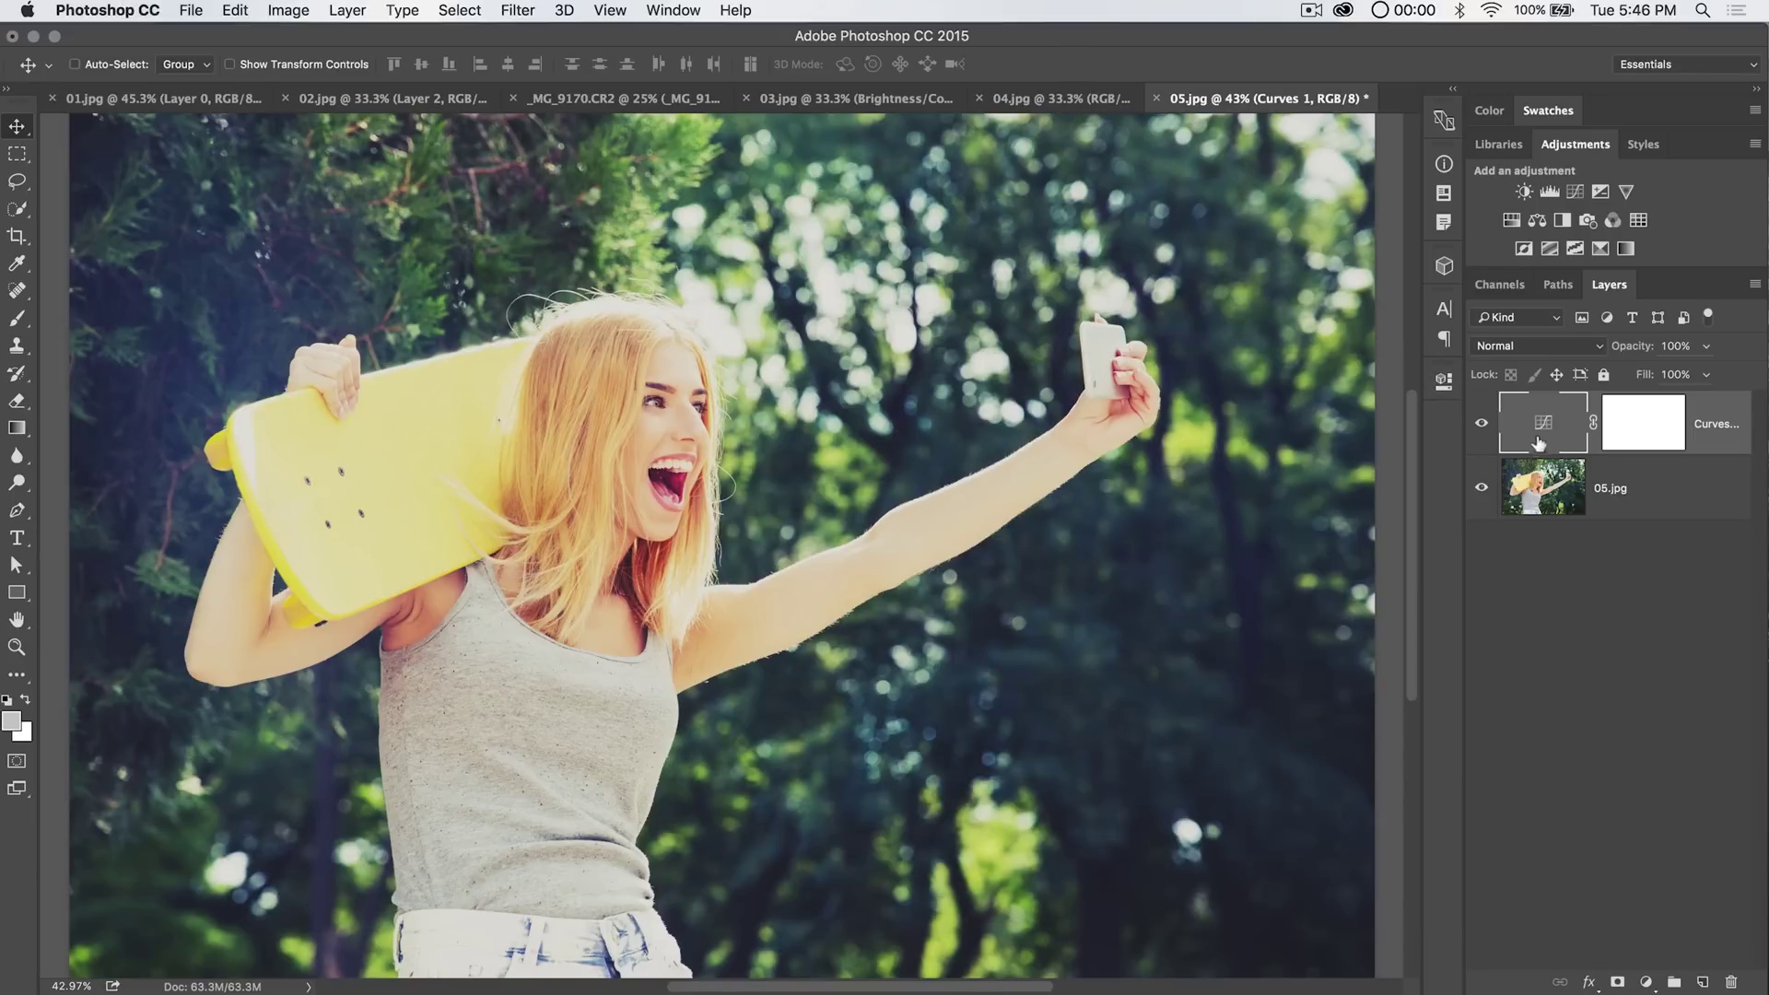